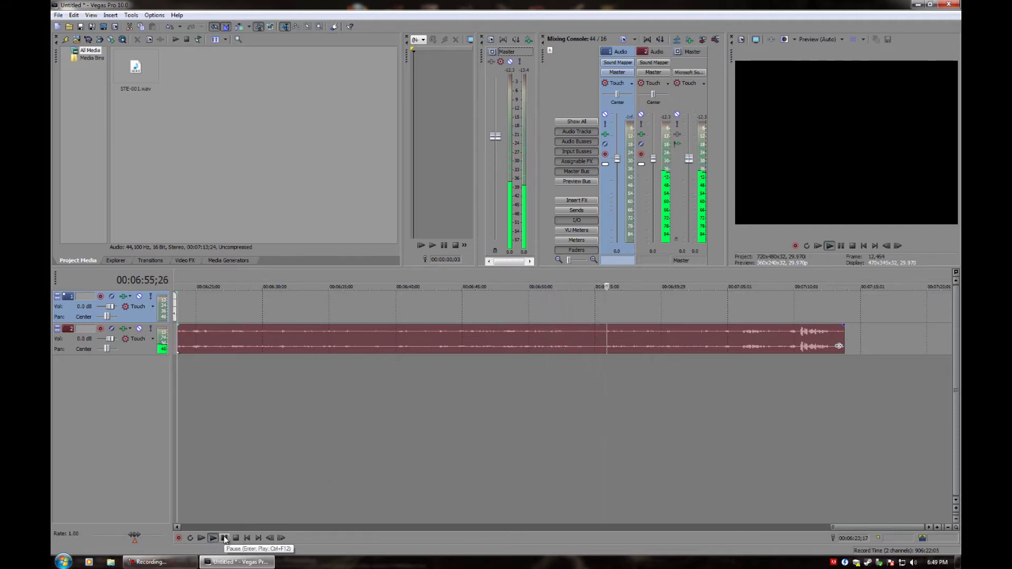
# Split the interview clip at the speaker change and move the later part onto track 1
pyautogui.click(739, 343)
pyautogui.scroll(3, 691, 390)
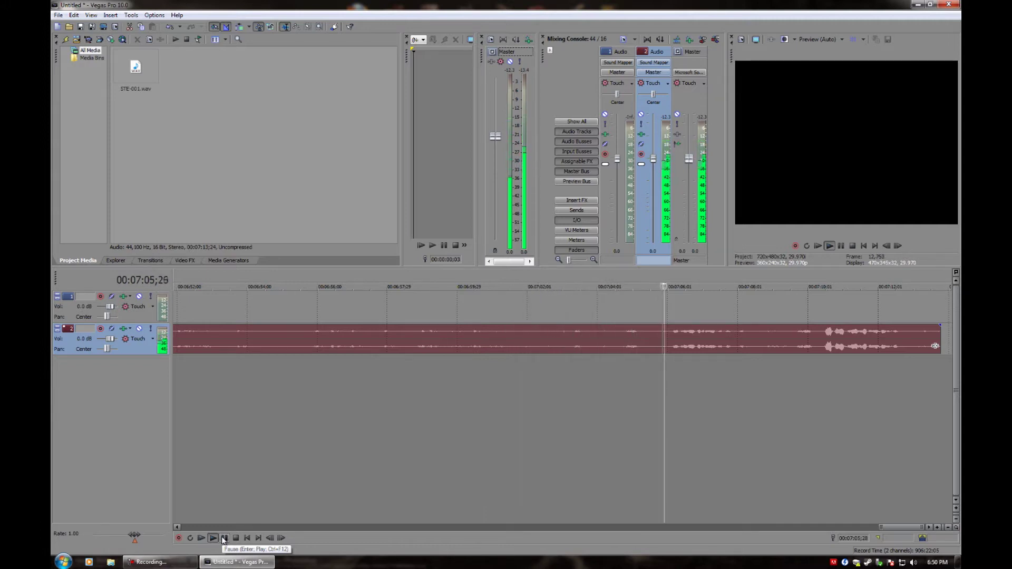
pyautogui.click(223, 537)
pyautogui.press('s')
pyautogui.hotkey('ctrl', 'z')
pyautogui.press('Left')
pyautogui.press('Left')
pyautogui.press('Left')
pyautogui.press('Left')
pyautogui.press('Left')
pyautogui.press('s')
pyautogui.moveTo(700, 345); pyautogui.dragTo(699, 314)
pyautogui.scroll(-3, 584, 373)
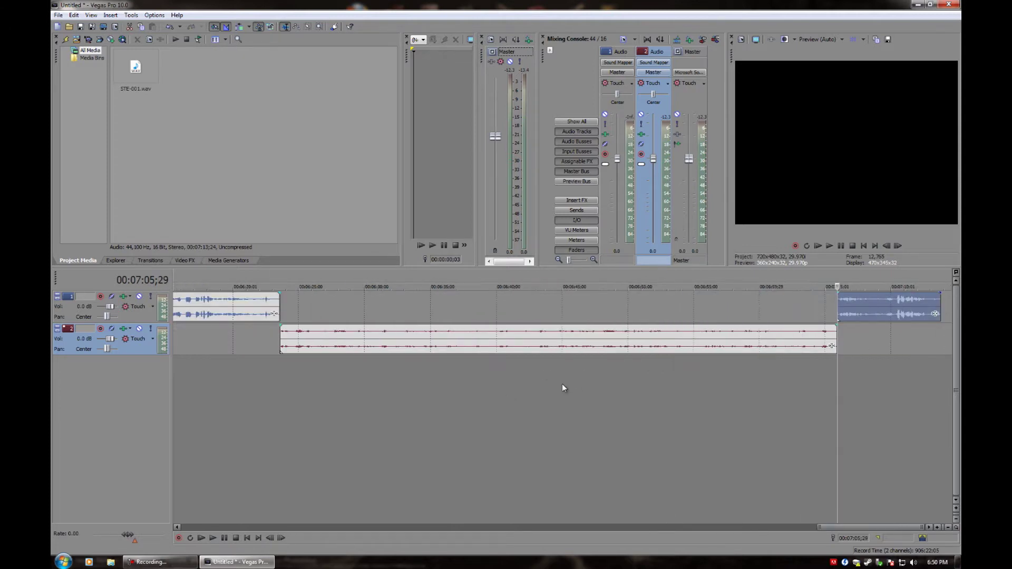
# Split the first track's clip at 7:08;09 and move the later part down to track 2
pyautogui.press('space')
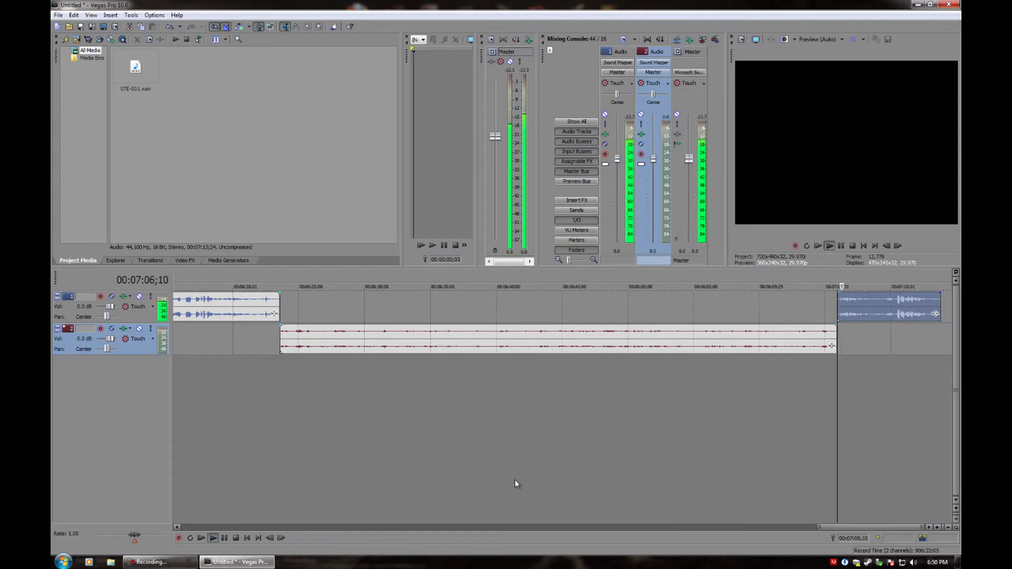
pyautogui.click(224, 537)
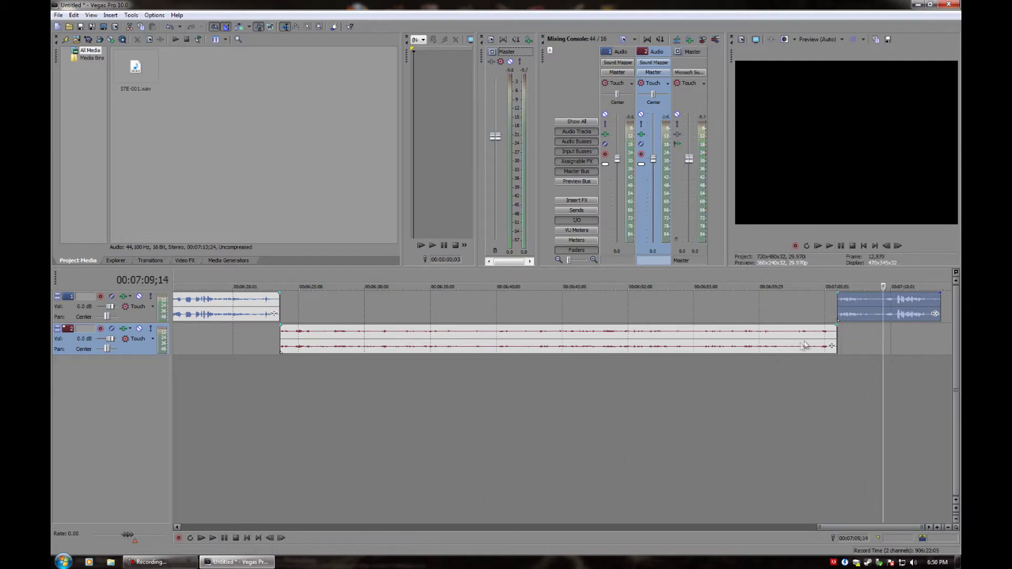
pyautogui.click(852, 316)
pyautogui.scroll(5, 752, 337)
pyautogui.press('space')
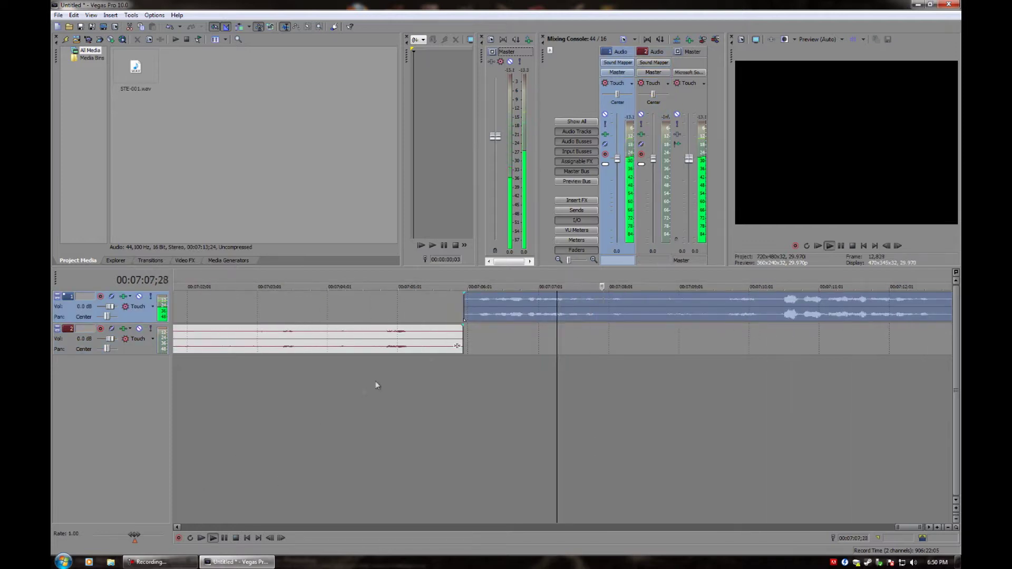
pyautogui.press('space')
pyautogui.click(627, 301)
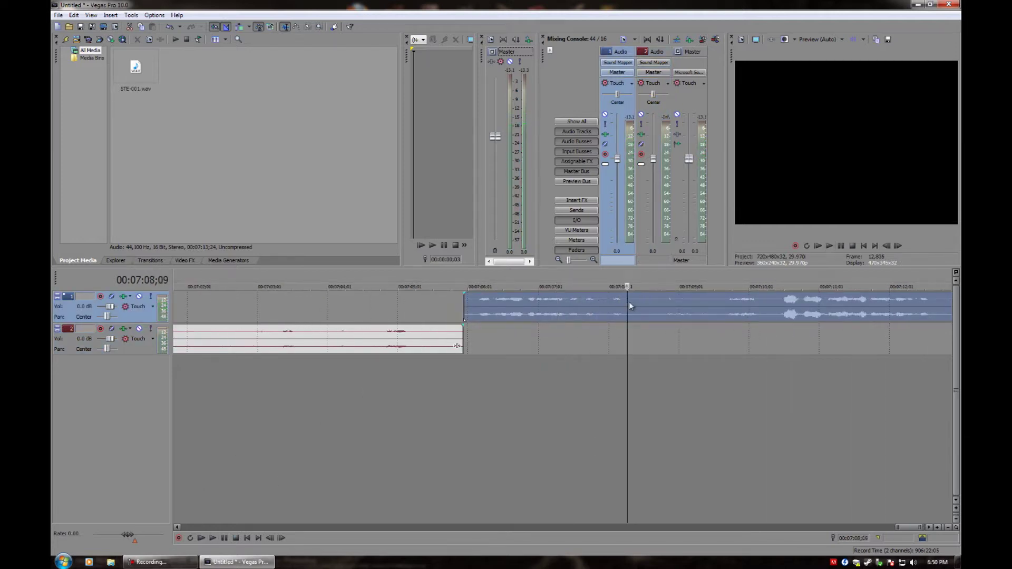
pyautogui.press('s')
pyautogui.moveTo(658, 335); pyautogui.dragTo(655, 331)
# Split the second track's clip at the next speaker change and move the later part to track 1
pyautogui.press('space')
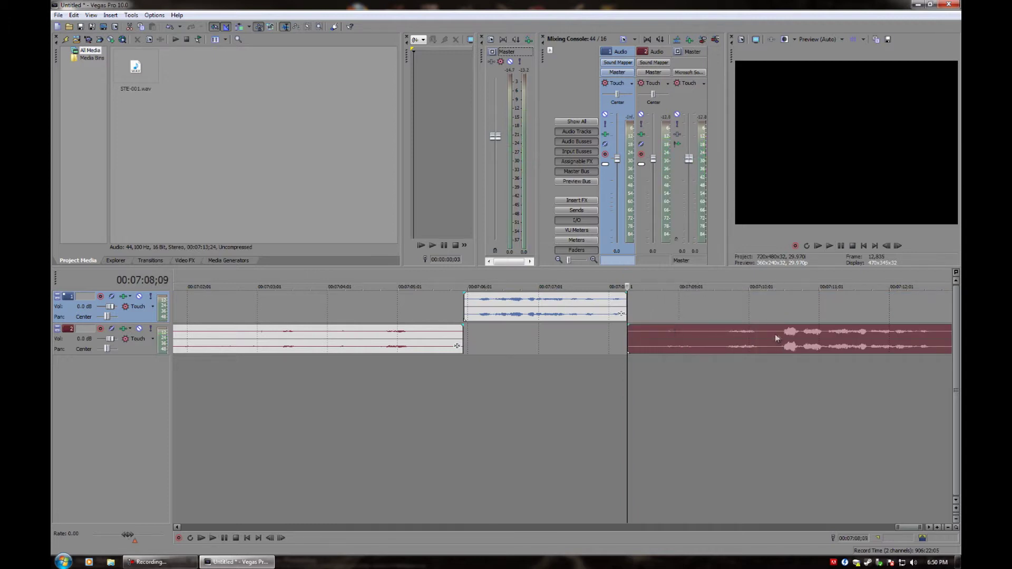
pyautogui.click(737, 337)
pyautogui.click(719, 337)
pyautogui.press('s')
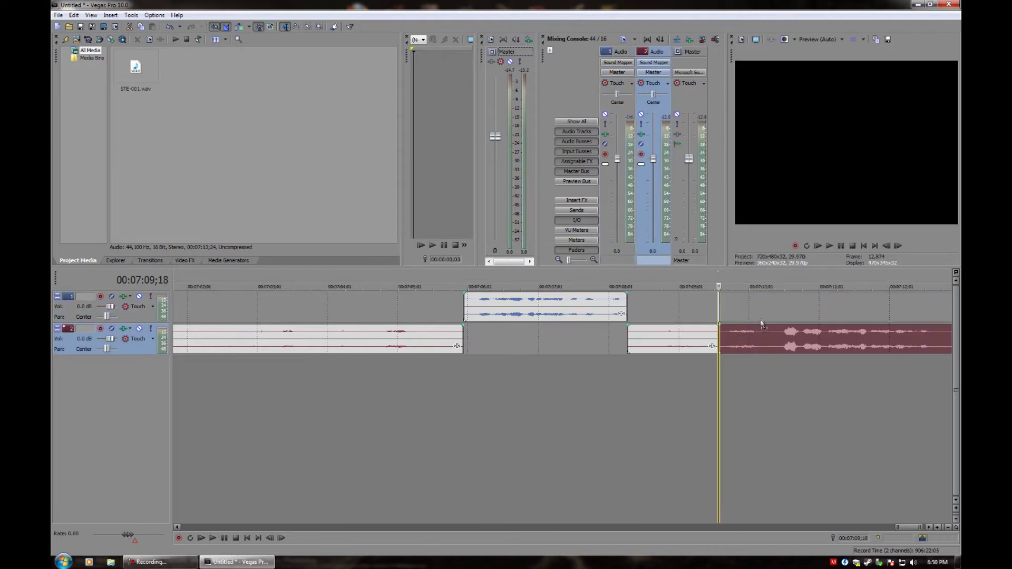
pyautogui.moveTo(760, 326); pyautogui.dragTo(760, 315)
# Split off the short leftover piece where the useful audio ends and delete it
pyautogui.press('space')
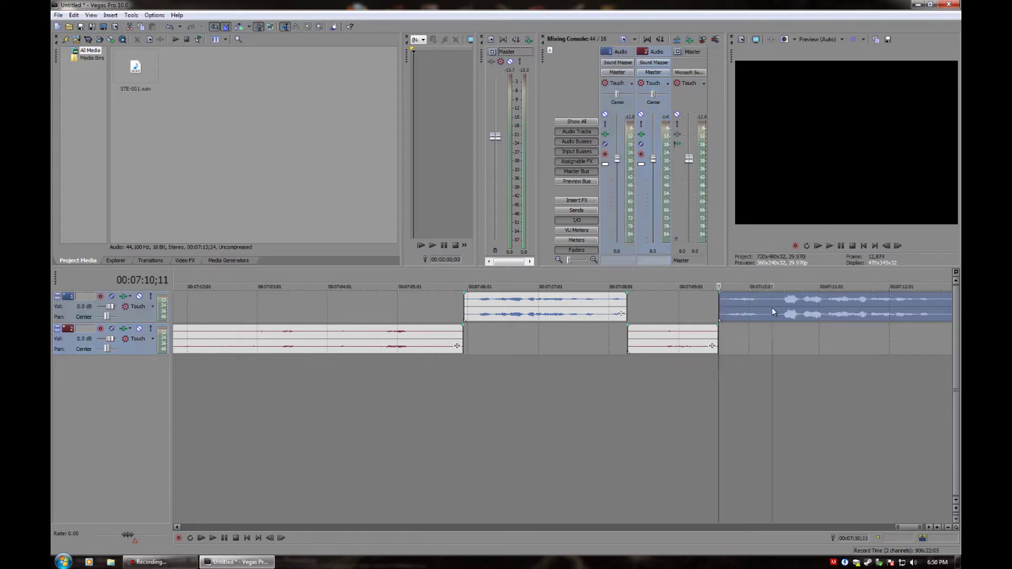
pyautogui.click(772, 308)
pyautogui.press('s')
pyautogui.press('space')
pyautogui.press('Delete')
pyautogui.press('space')
pyautogui.scroll(-4, 722, 345)
pyautogui.click(224, 538)
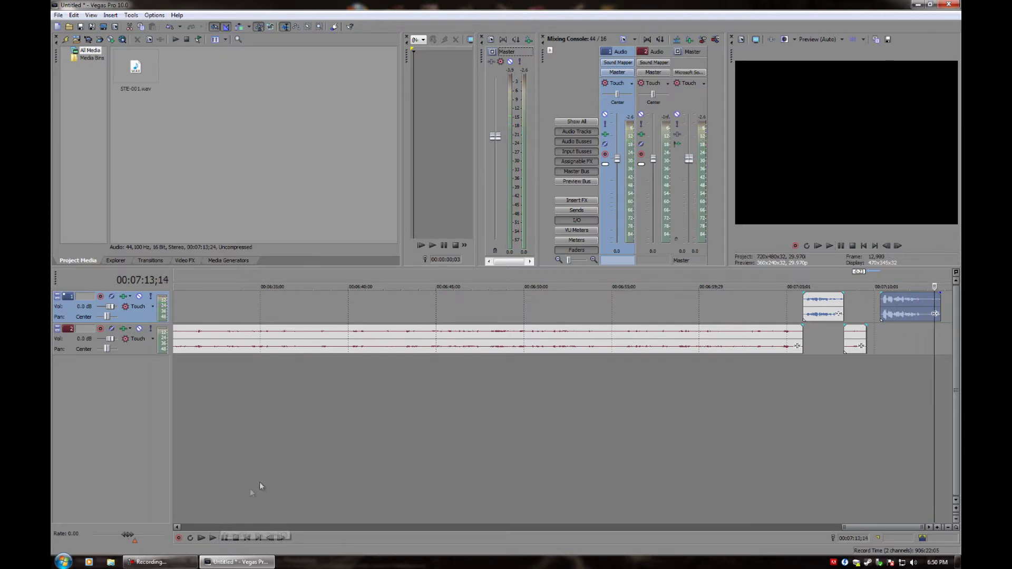
pyautogui.scroll(-5, 245, 483)
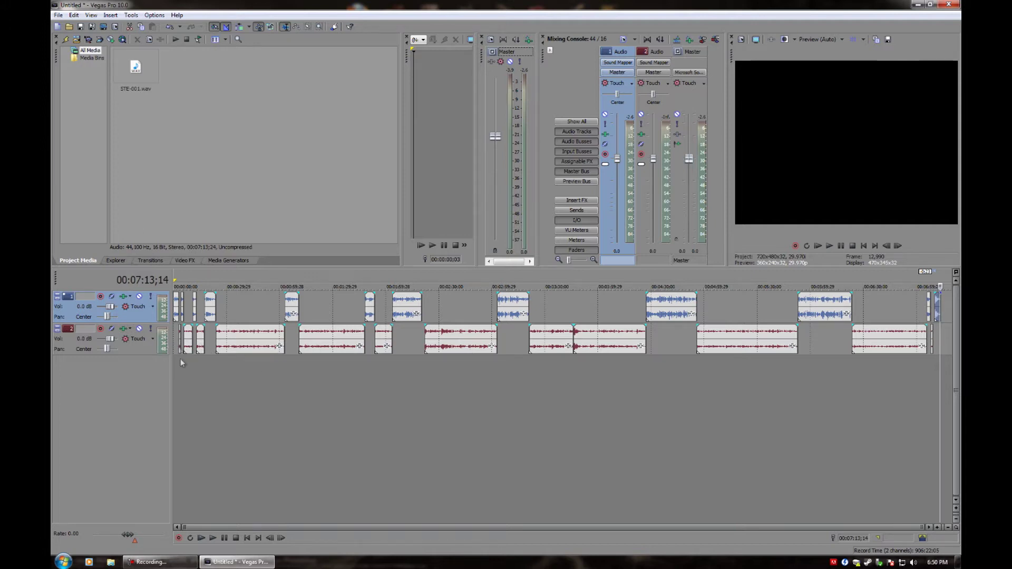
pyautogui.click(514, 333)
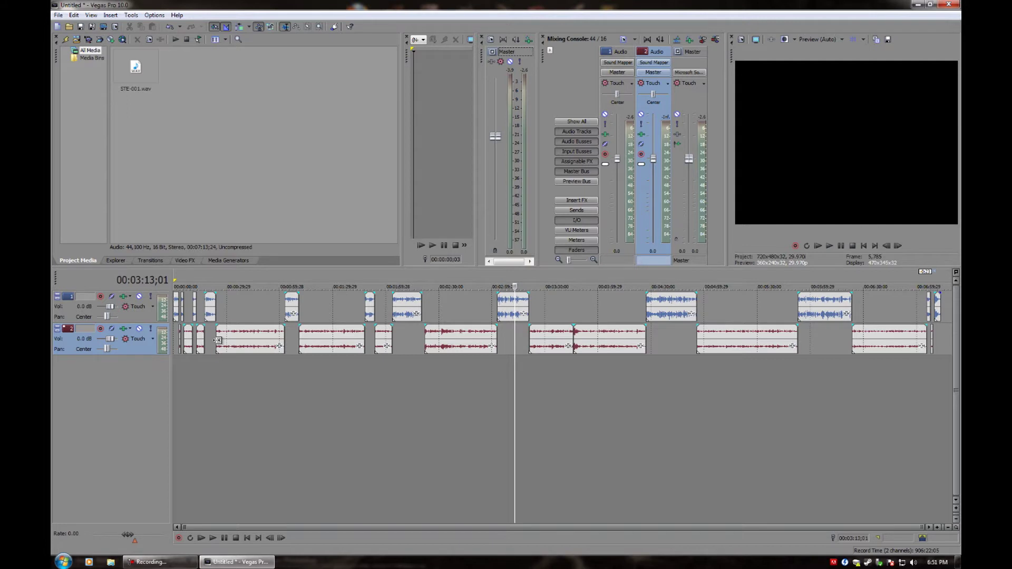
pyautogui.click(217, 343)
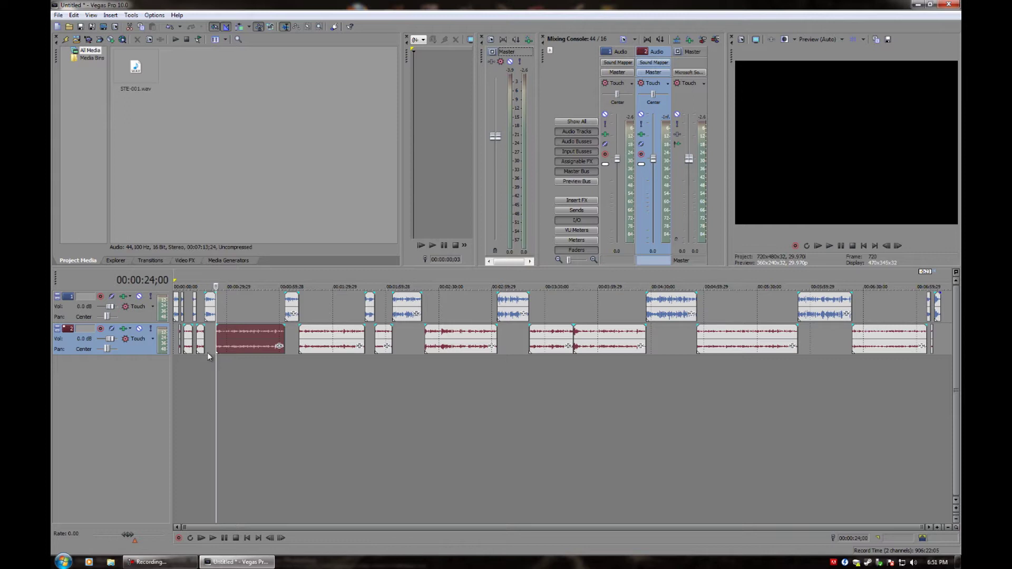
pyautogui.scroll(2, 218, 387)
pyautogui.scroll(2, 308, 398)
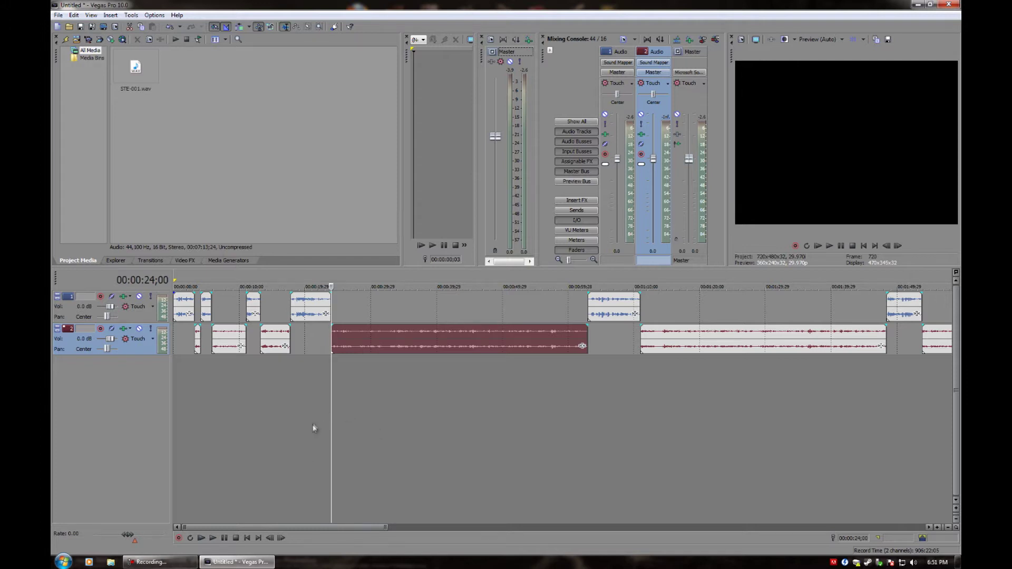
# Select the small first clip on track 2 and zoom in near the timeline start
pyautogui.click(196, 335)
pyautogui.scroll(2, 223, 436)
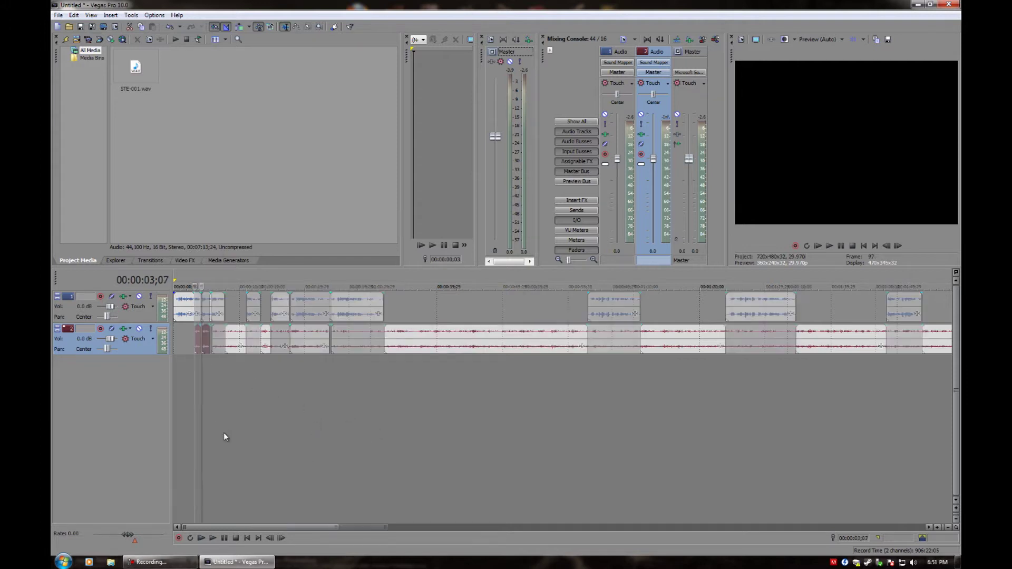
pyautogui.click(153, 562)
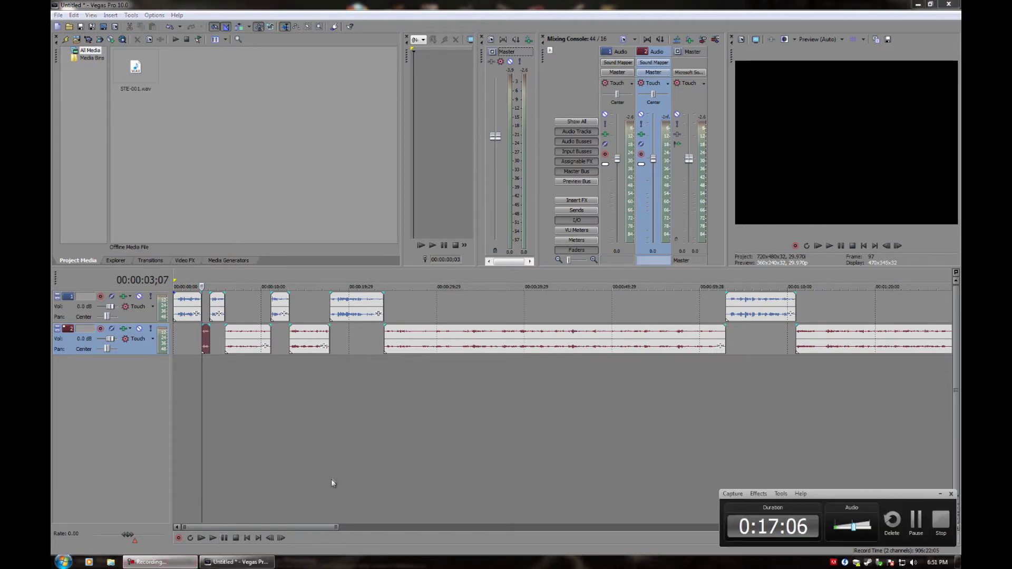
pyautogui.click(201, 427)
pyautogui.scroll(4, 221, 458)
pyautogui.scroll(1, 226, 460)
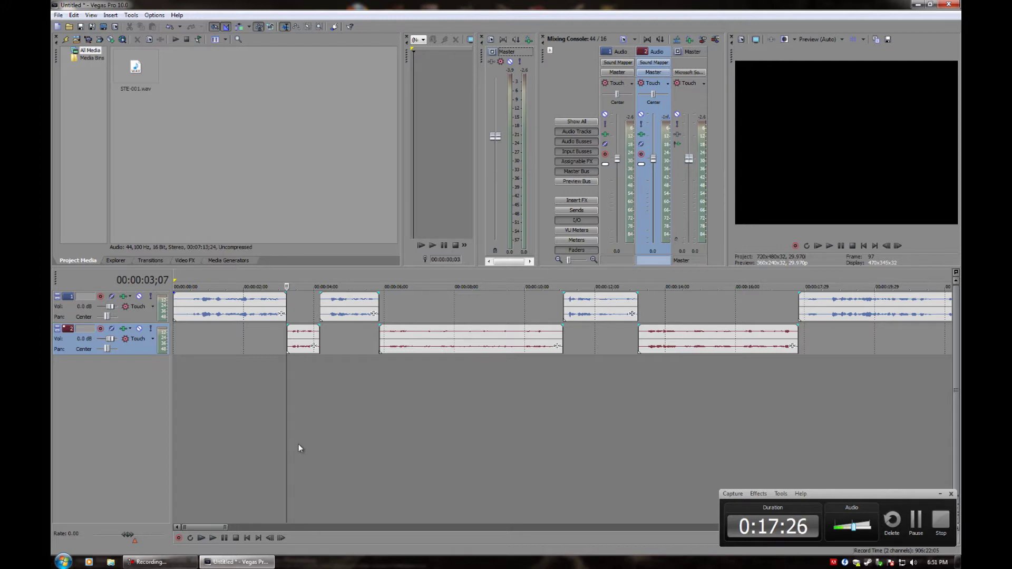
pyautogui.scroll(3, 271, 480)
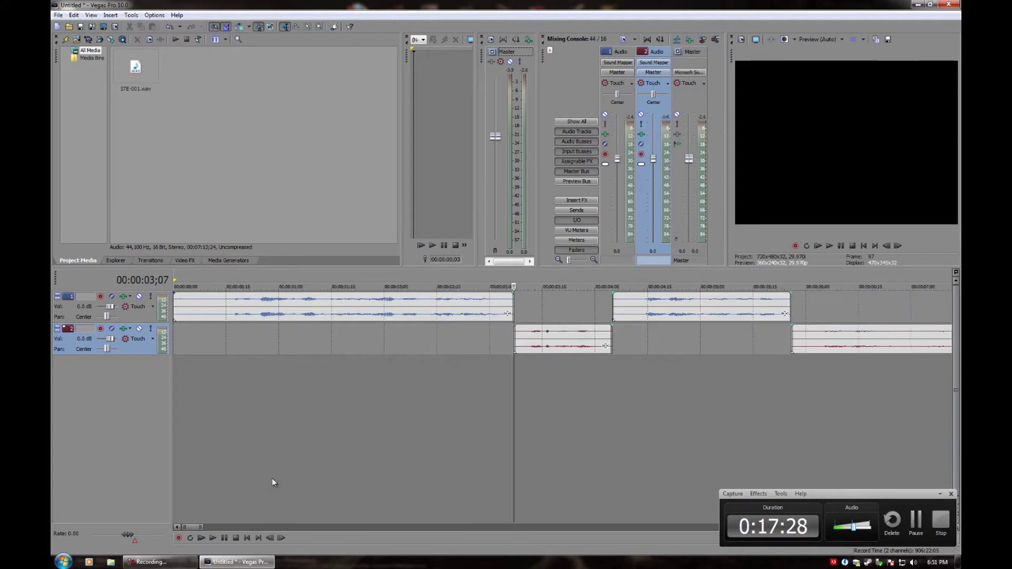
# Play the opening clips, pausing at 00:00:04;08 and resuming from 00:00:05;26
pyautogui.click(220, 540)
pyautogui.click(221, 540)
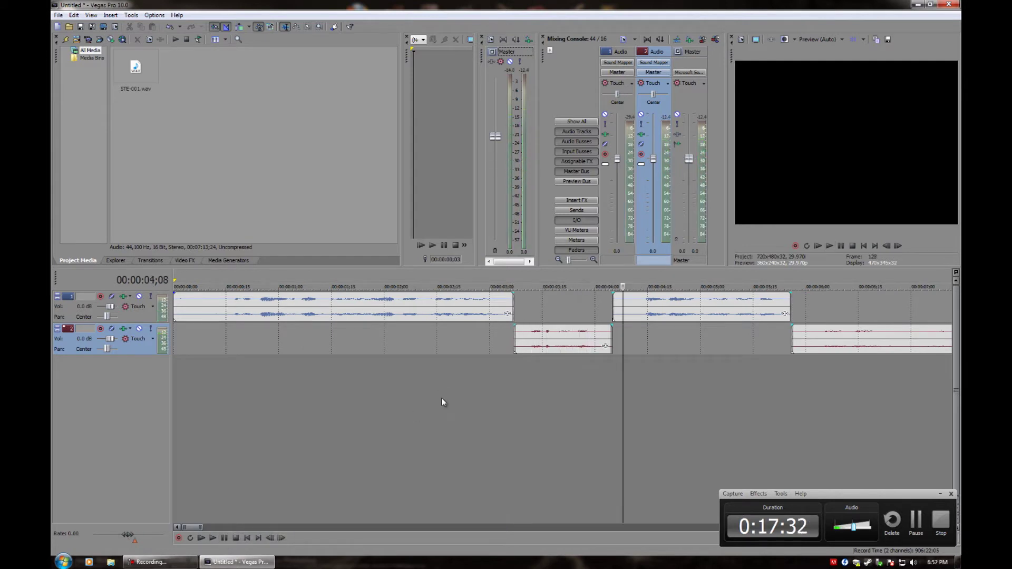
pyautogui.click(791, 331)
pyautogui.scroll(-1, 695, 354)
pyautogui.press('space')
pyautogui.press('space')
# Play the second track's early clip to 00:00:10;29, then bring up the Start menu
pyautogui.click(870, 333)
pyautogui.scroll(-1, 738, 378)
pyautogui.scroll(1, 606, 377)
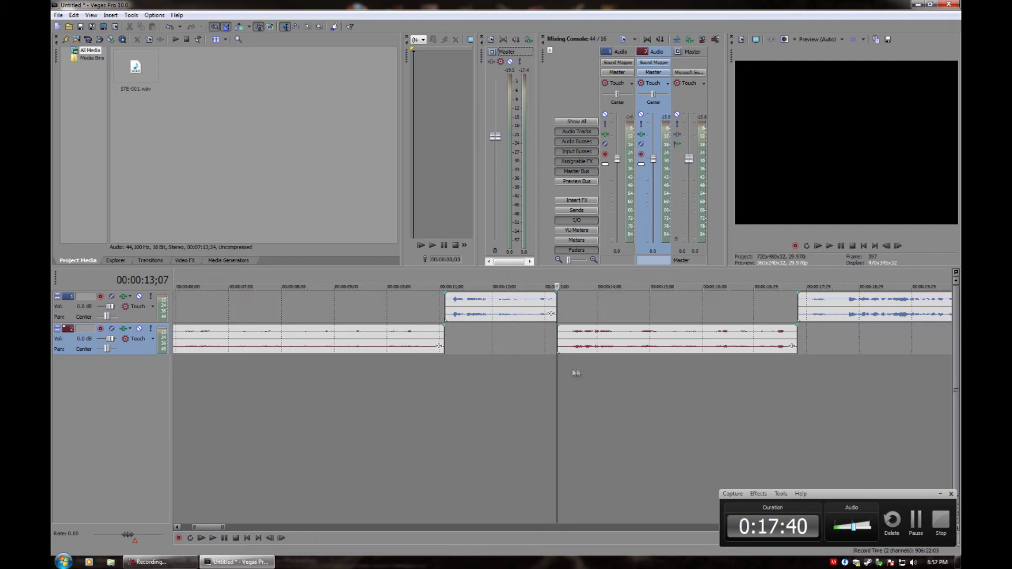
pyautogui.scroll(-1, 319, 374)
pyautogui.click(345, 333)
pyautogui.press('space')
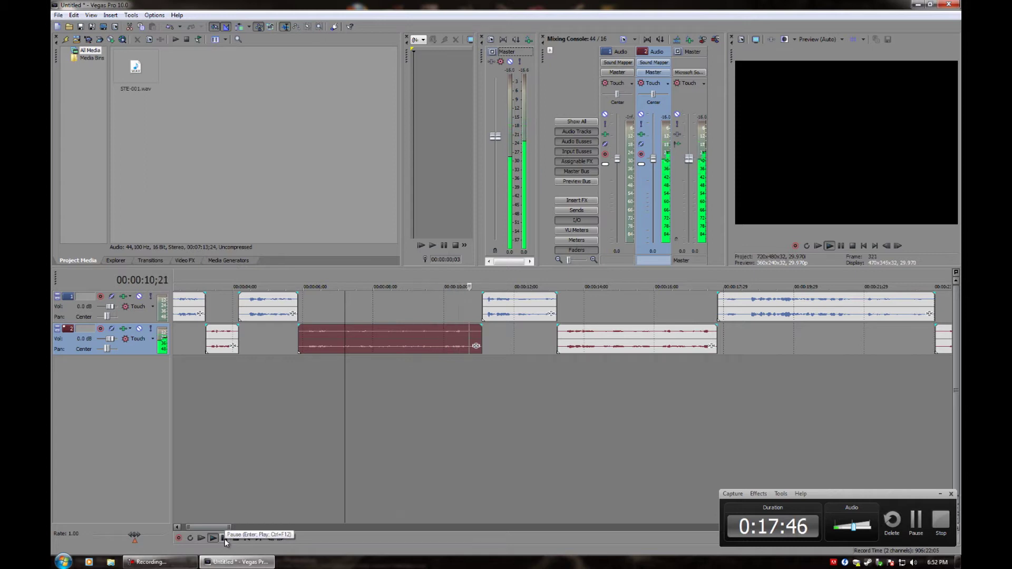
pyautogui.click(224, 538)
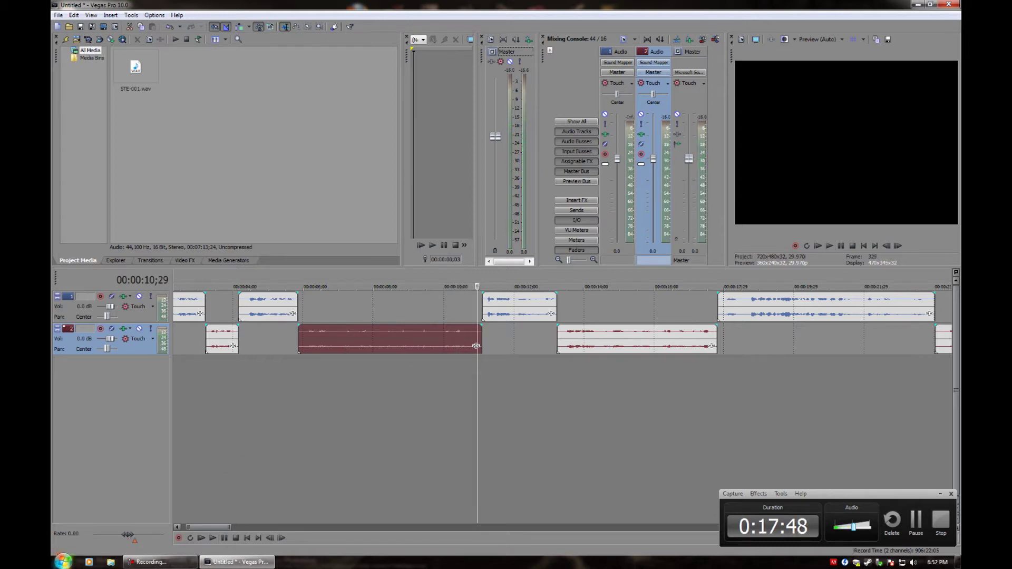
pyautogui.click(64, 561)
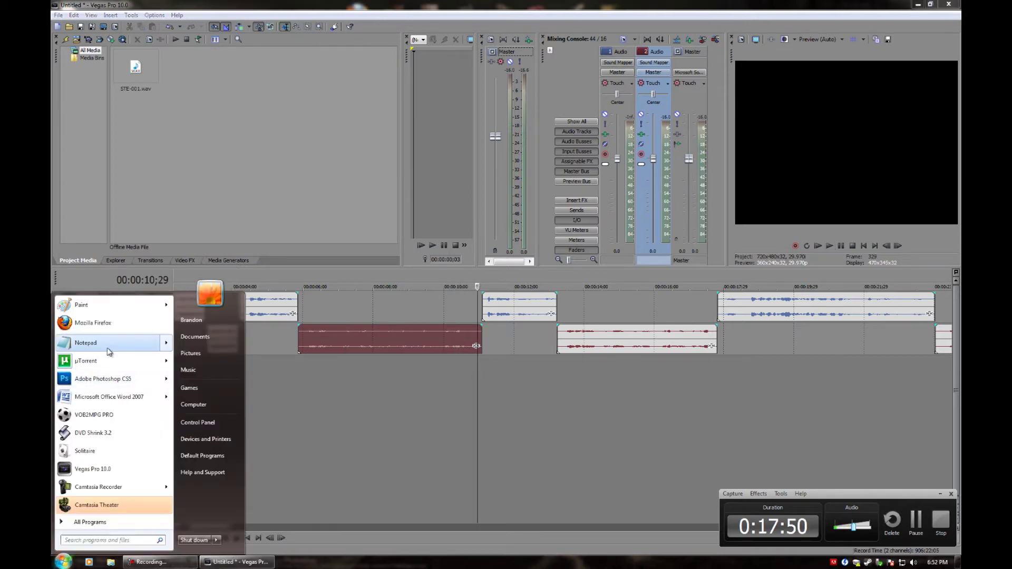
# Launch Notepad and set its font to 18-point Lucida Console
pyautogui.click(87, 343)
pyautogui.click(193, 210)
pyautogui.click(198, 228)
pyautogui.click(343, 343)
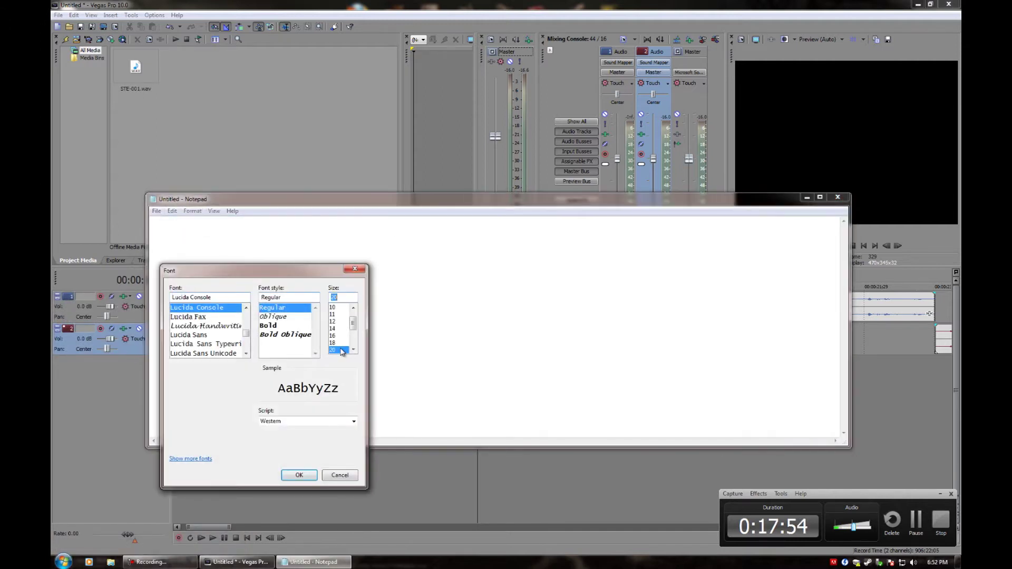
pyautogui.click(299, 475)
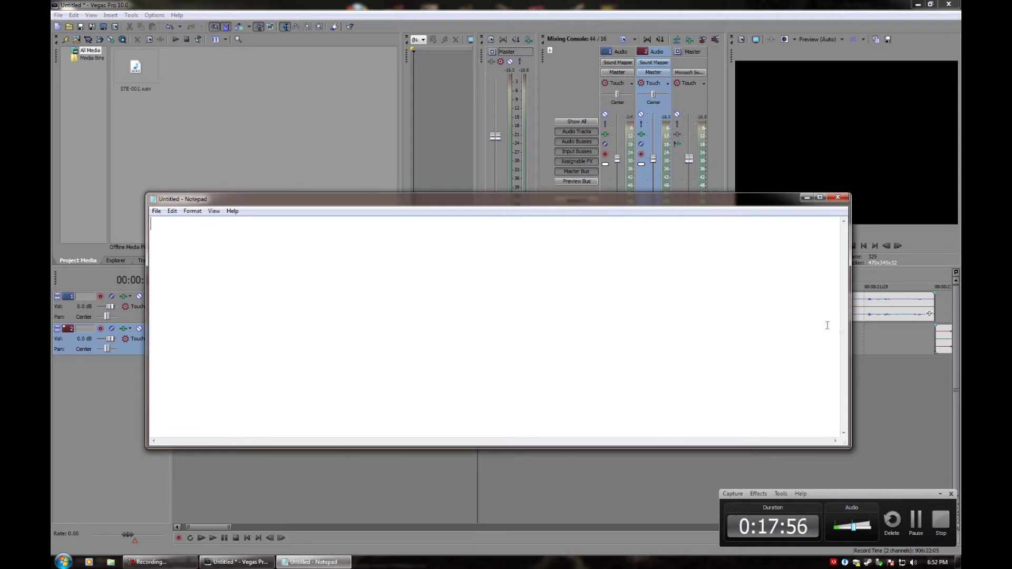
# Narrow the Notepad window, move it aside, and select a track 2 clip in Vegas
pyautogui.moveTo(848, 329); pyautogui.dragTo(427, 345)
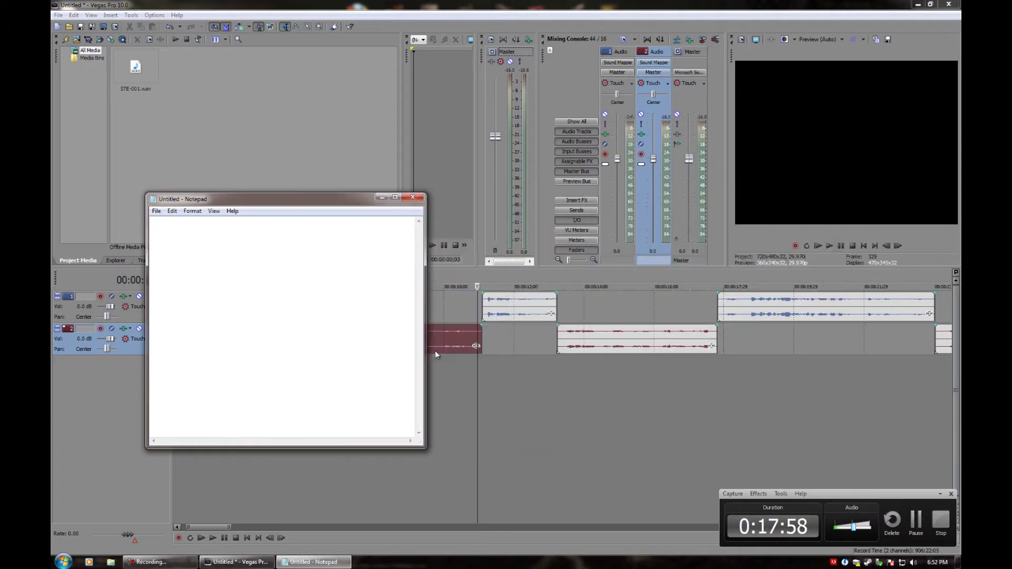
pyautogui.moveTo(292, 204); pyautogui.dragTo(440, 212)
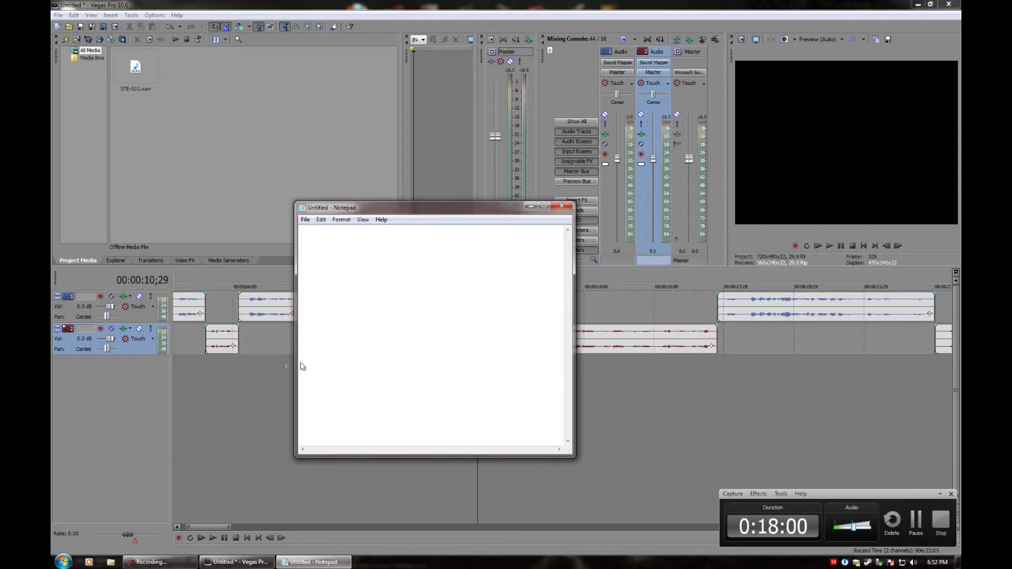
pyautogui.click(253, 384)
pyautogui.click(301, 340)
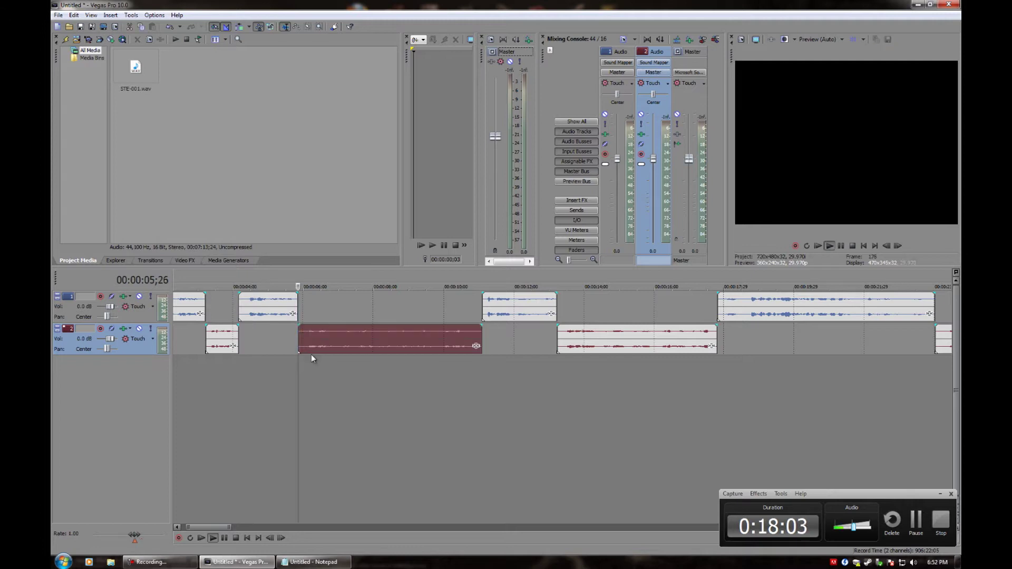
# Type 'JMC - Mass communications. Engineering.' in Notepad, adding 'Broadcast' after replaying from about 7 seconds
pyautogui.press('space')
pyautogui.click(281, 563)
pyautogui.write('HNC')
pyautogui.write('JM')
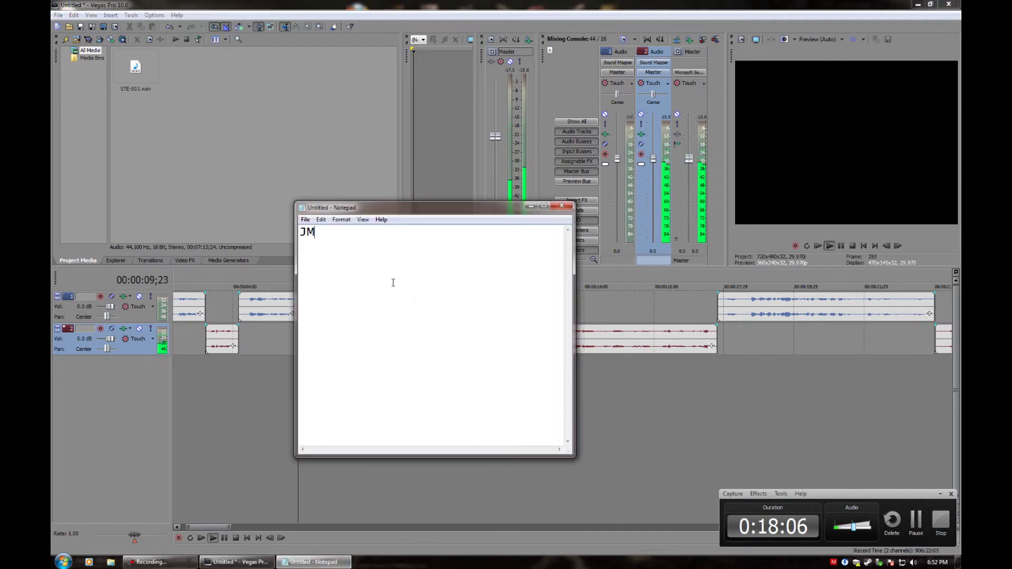
pyautogui.write('C - Mass comm')
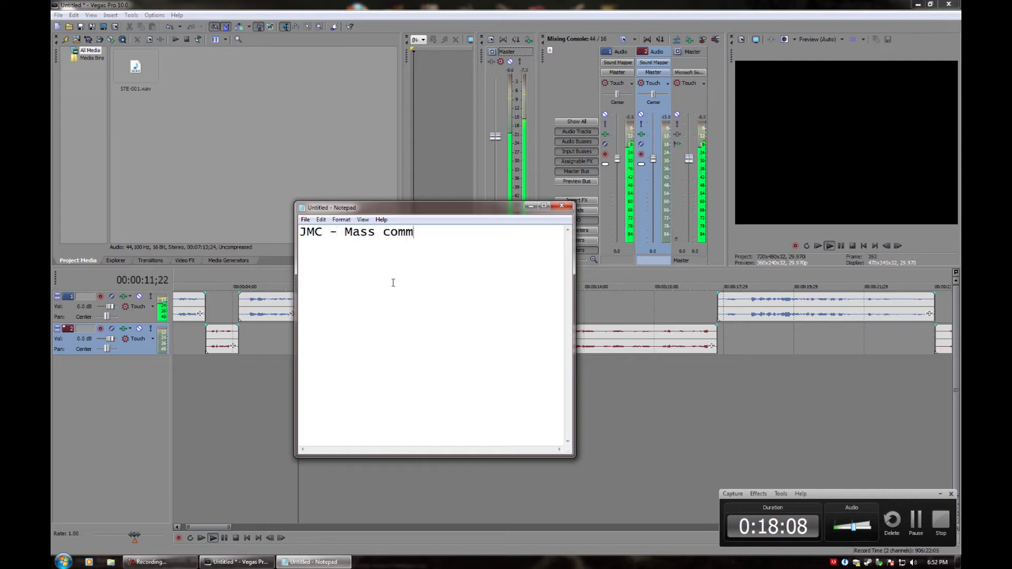
pyautogui.write('unications.')
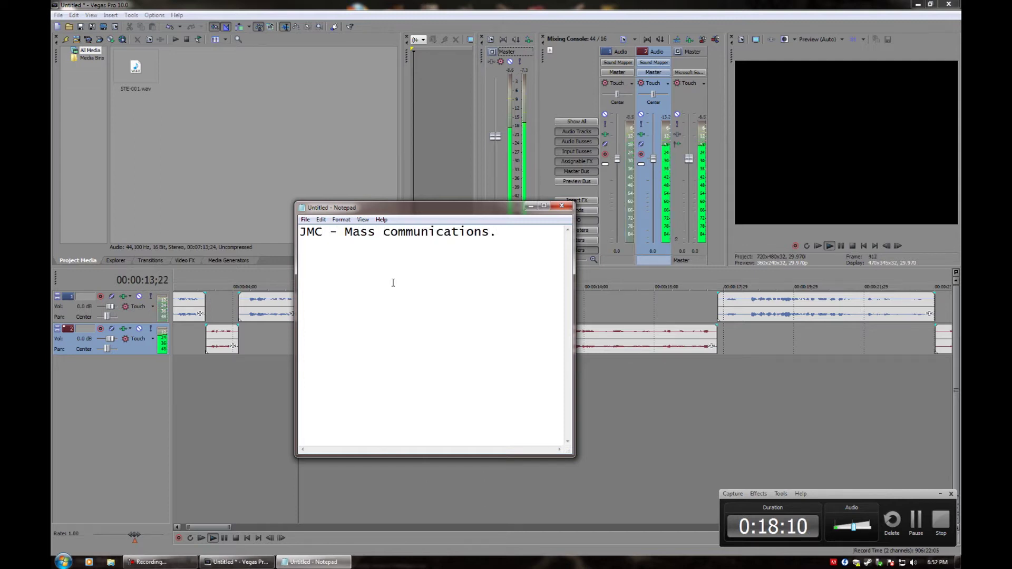
pyautogui.write(' Engineering.')
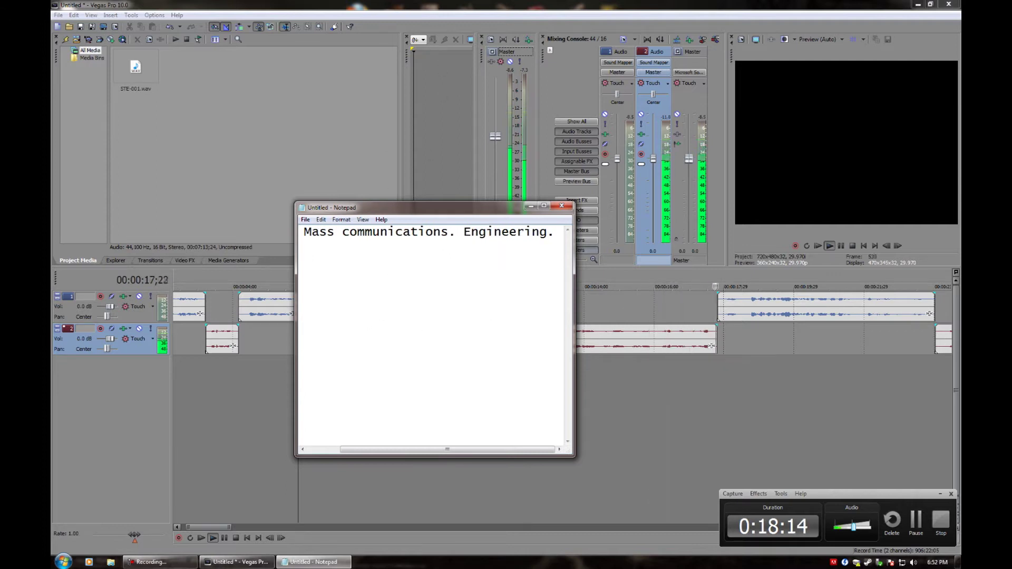
pyautogui.click(223, 539)
pyautogui.click(223, 538)
pyautogui.click(341, 339)
pyautogui.press('space')
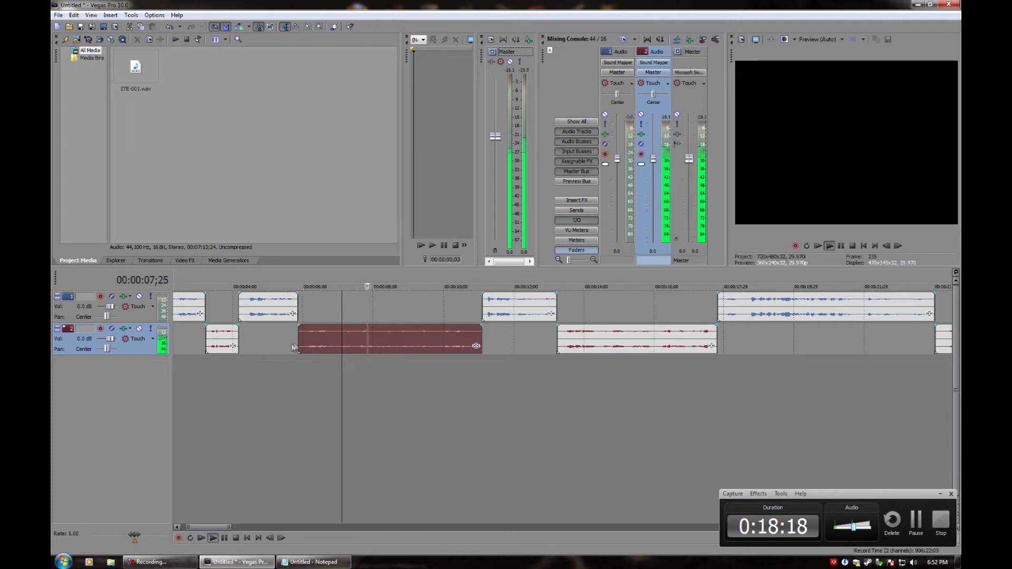
pyautogui.click(312, 562)
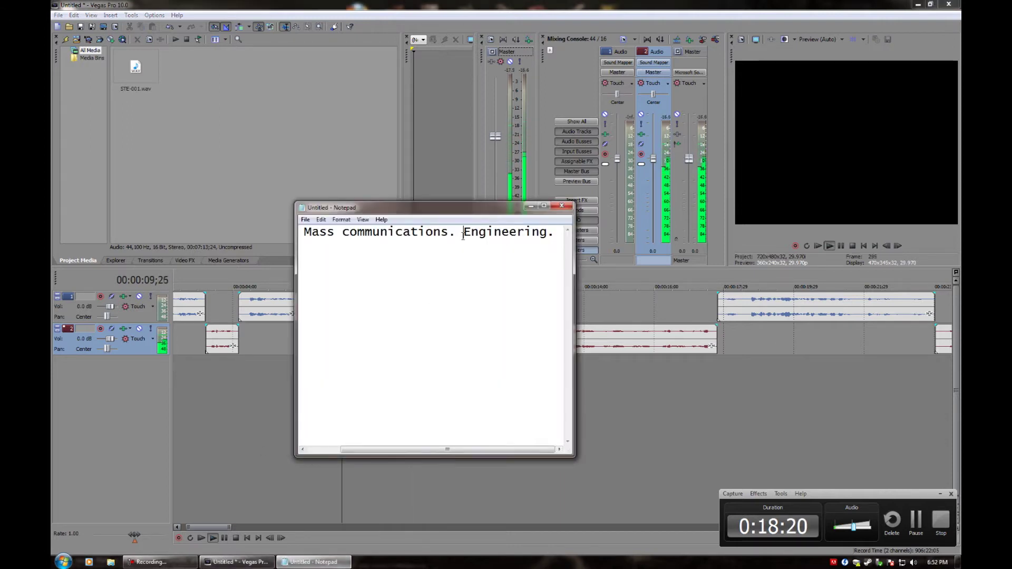
pyautogui.write('Broadcast')
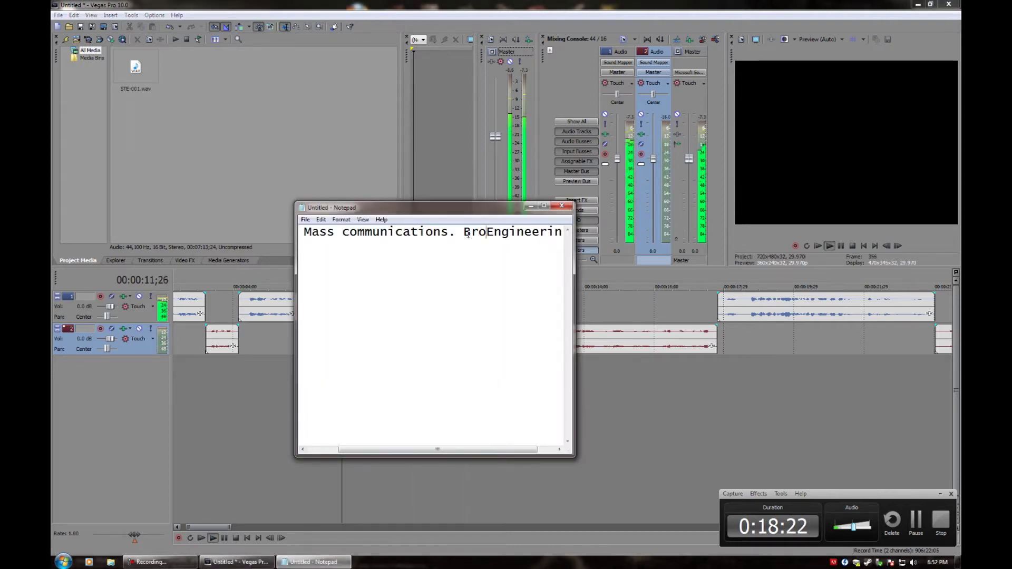
# Start a new line for the speaker's name and replay the interview from about 5.5 seconds
pyautogui.click(432, 292)
pyautogui.press('End')
pyautogui.press('Return')
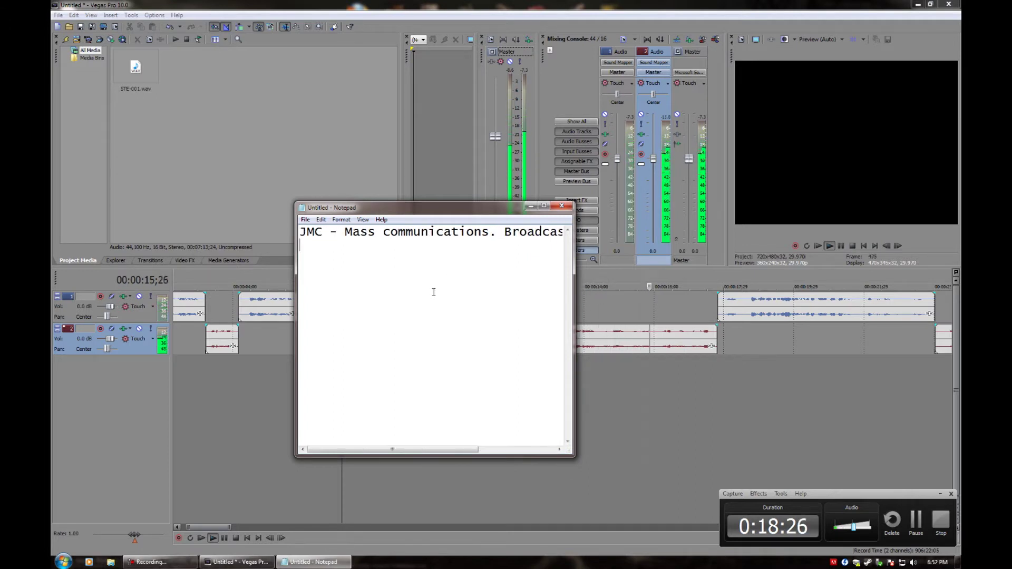
pyautogui.write('Anioi')
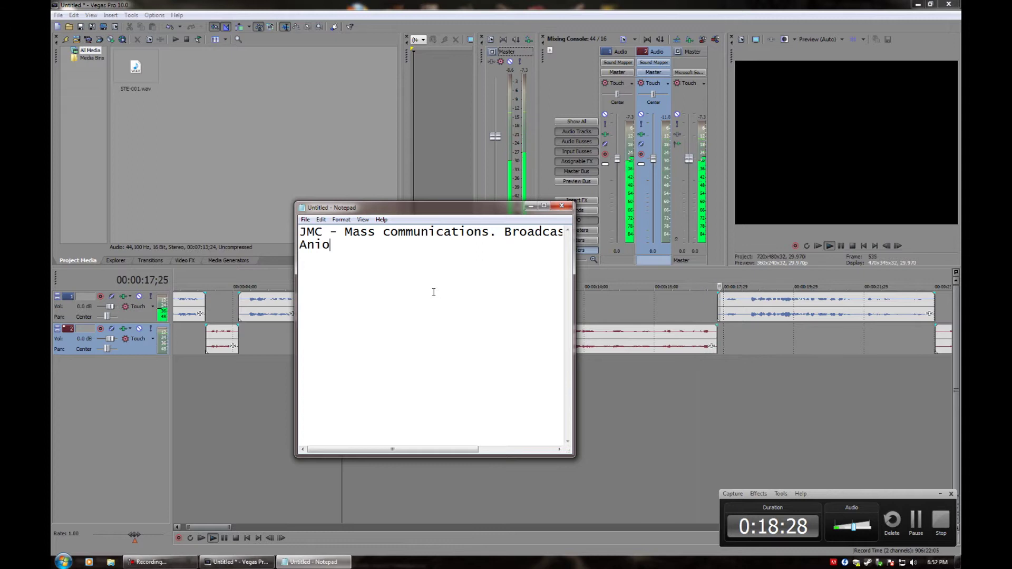
pyautogui.click(224, 538)
pyautogui.click(353, 348)
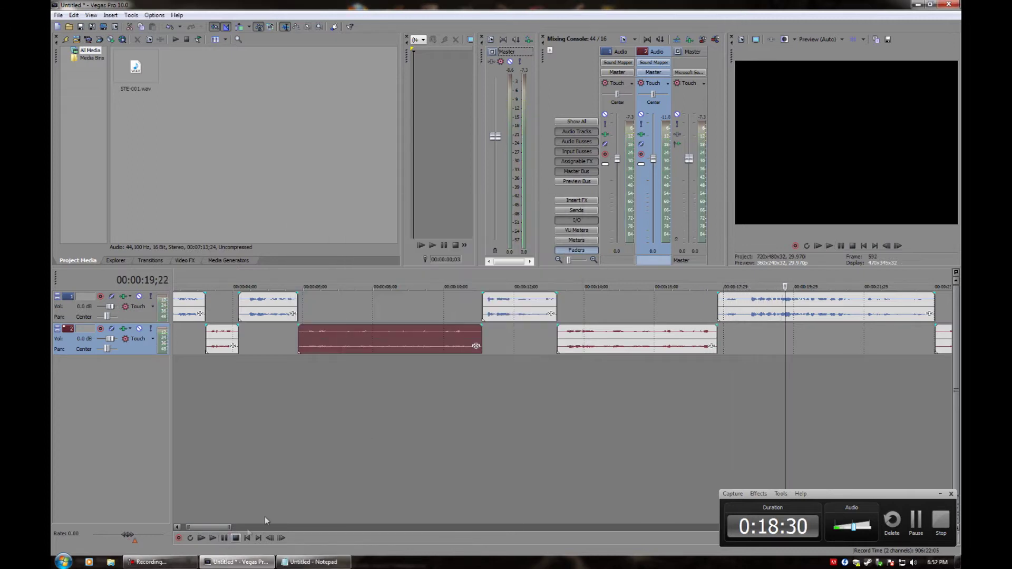
pyautogui.click(298, 368)
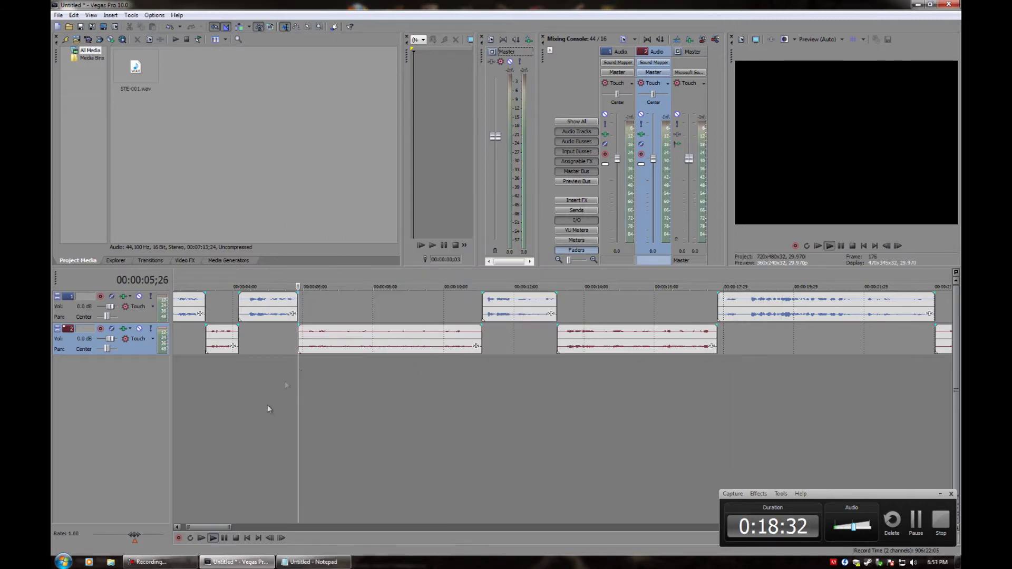
pyautogui.press('space')
pyautogui.click(314, 562)
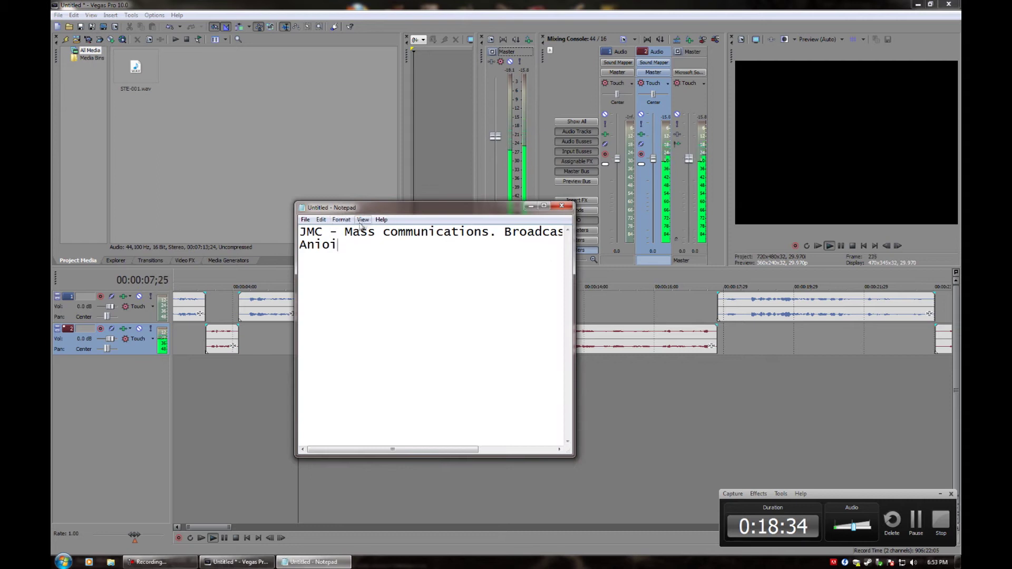
# Turn on word wrap and replace the misspelled word with the speaker's full name on its own line
pyautogui.click(343, 220)
pyautogui.click(359, 231)
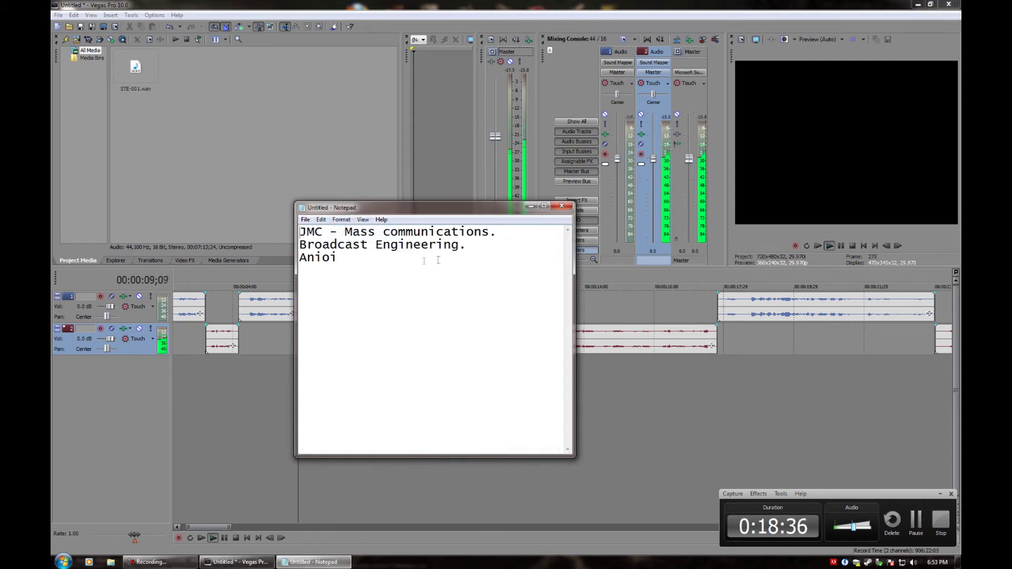
pyautogui.doubleClick(398, 256)
pyautogui.press('Return')
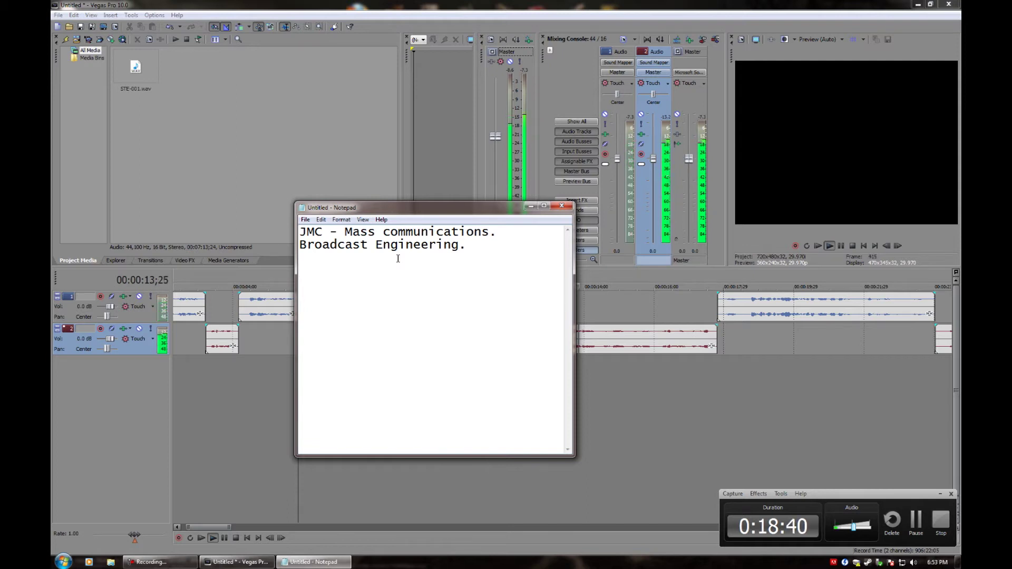
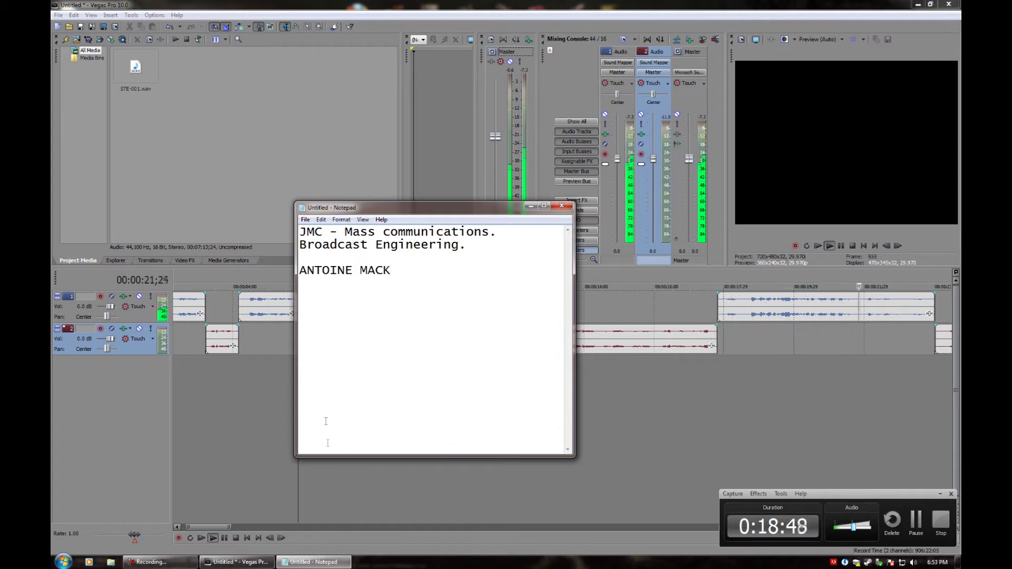
pyautogui.click(225, 537)
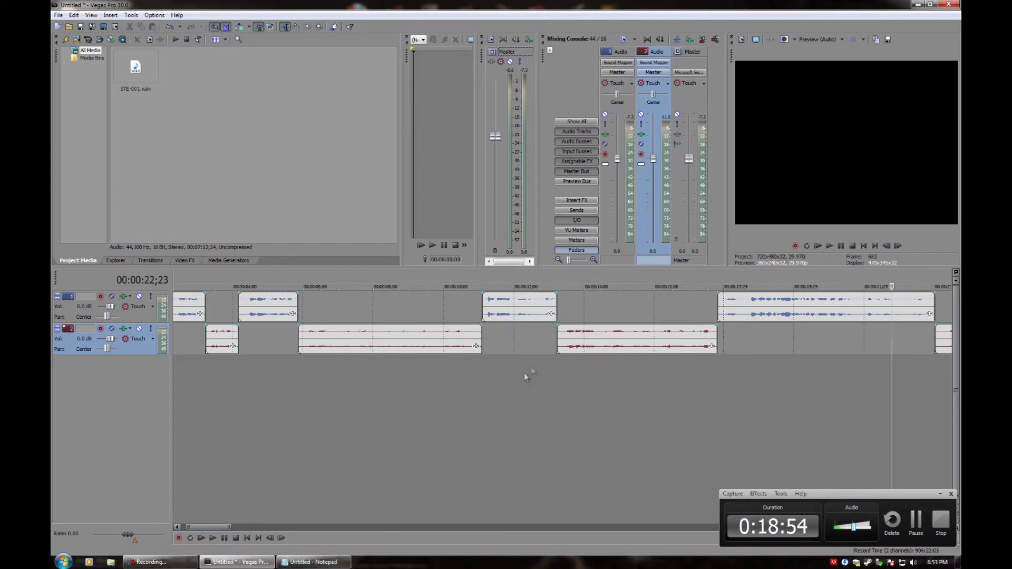
# Play the interview from the later track 2 clip, continuing to about 00:00:42;07
pyautogui.click(562, 339)
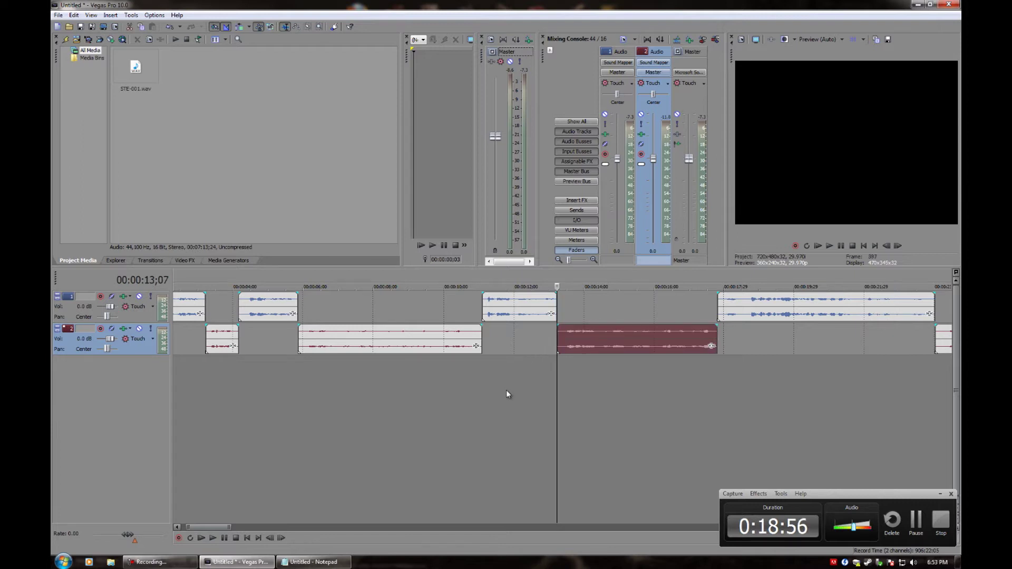
pyautogui.scroll(-1, 505, 389)
pyautogui.scroll(2, 514, 395)
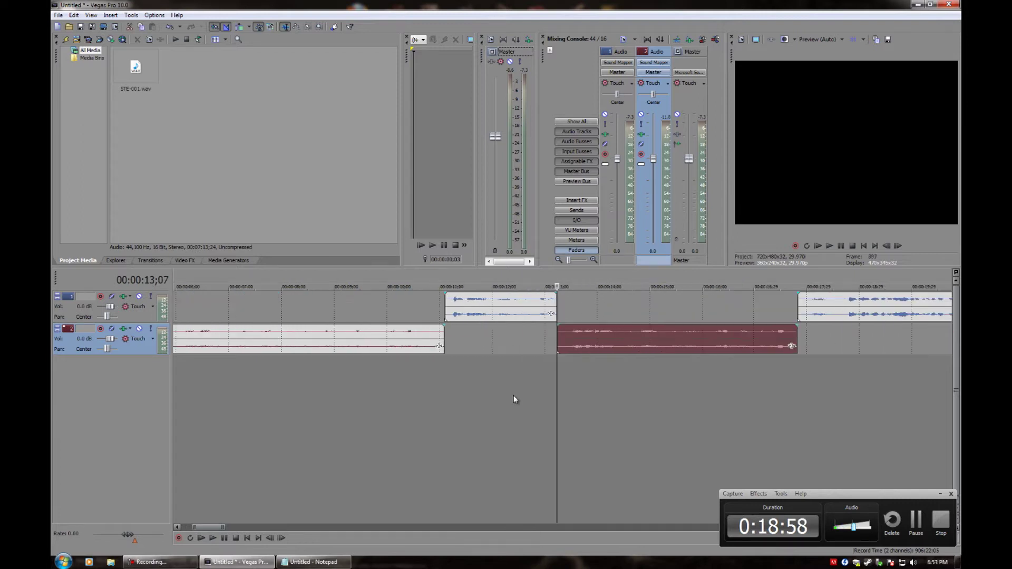
pyautogui.moveTo(204, 527); pyautogui.dragTo(214, 527)
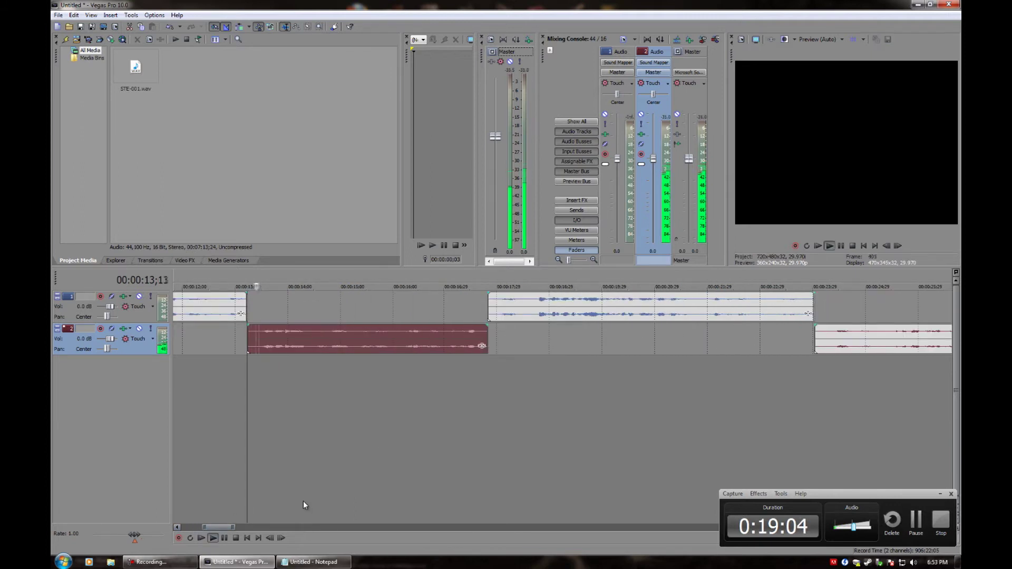
pyautogui.click(823, 341)
pyautogui.press('space')
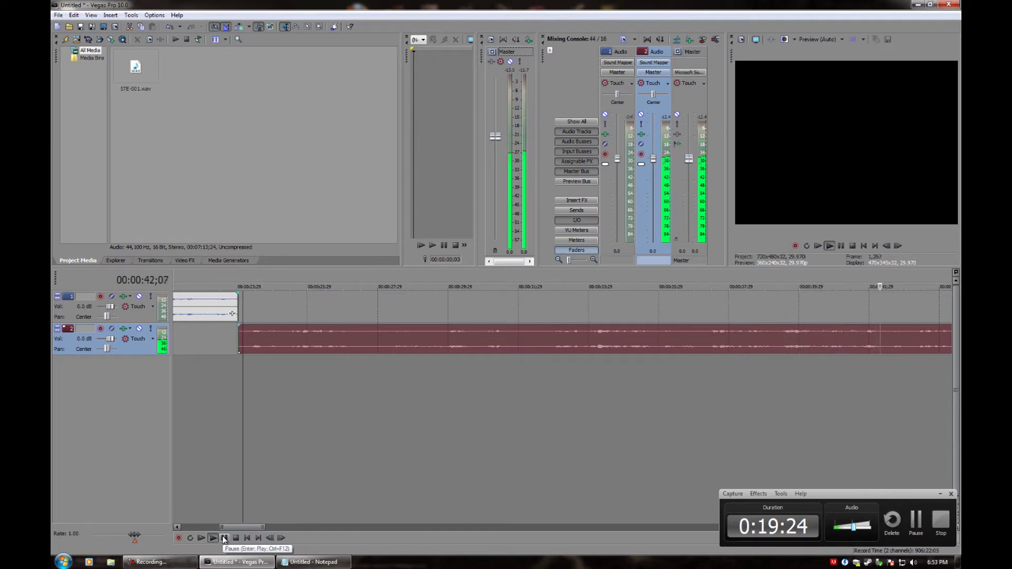
# Replay the track 2 clip from its start and stop at 25;15
pyautogui.click(224, 537)
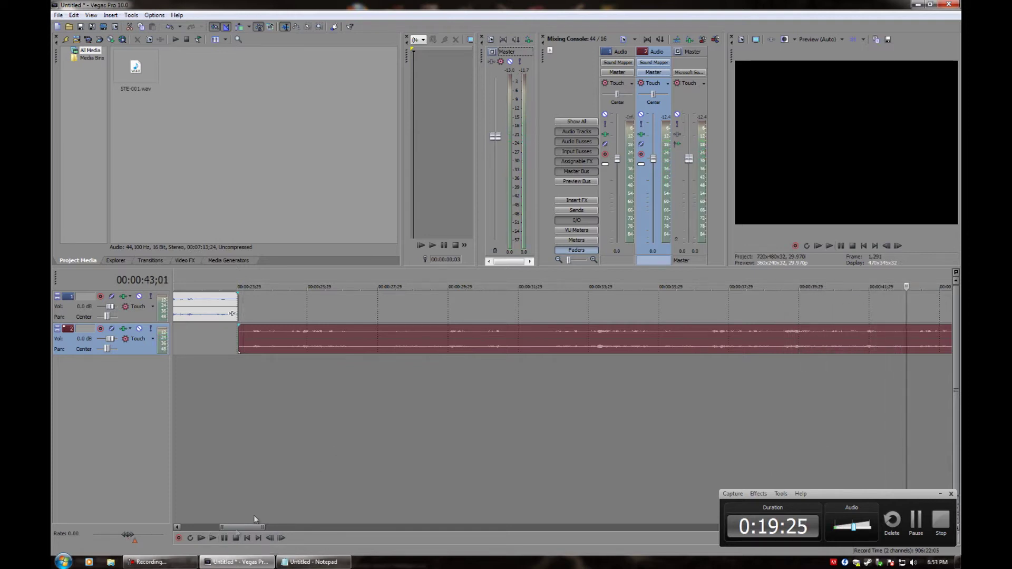
pyautogui.click(374, 340)
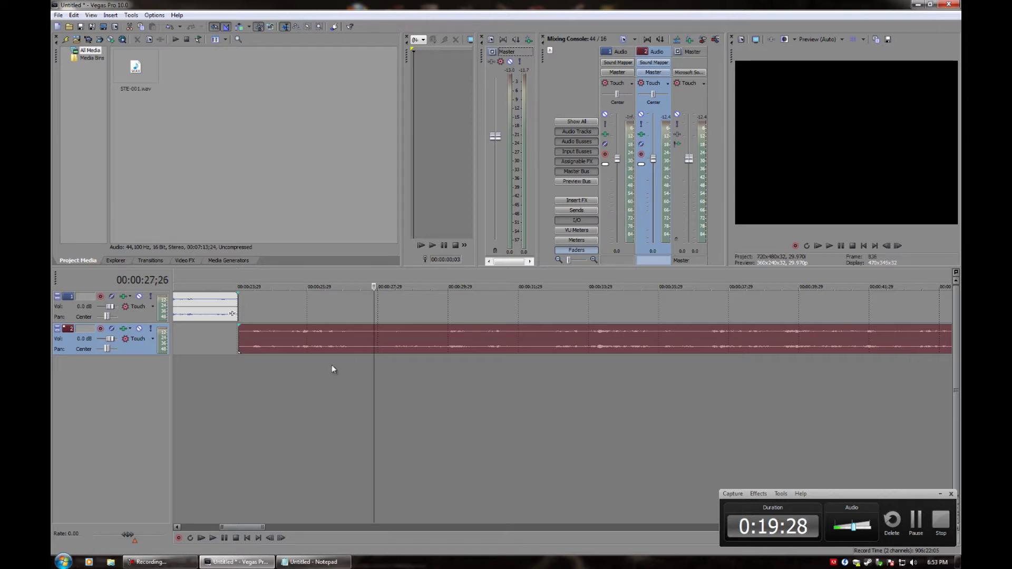
pyautogui.click(242, 339)
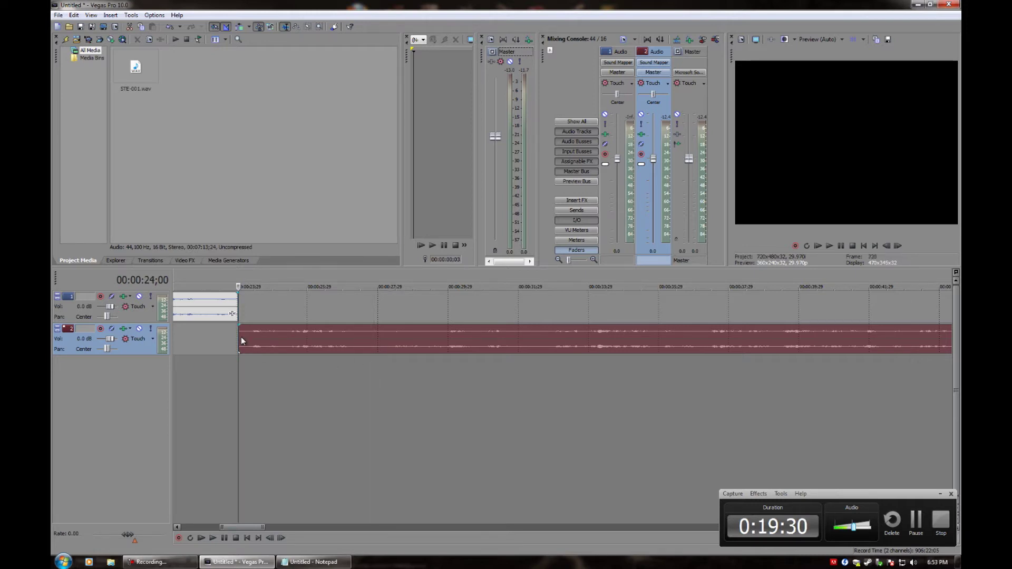
pyautogui.press('space')
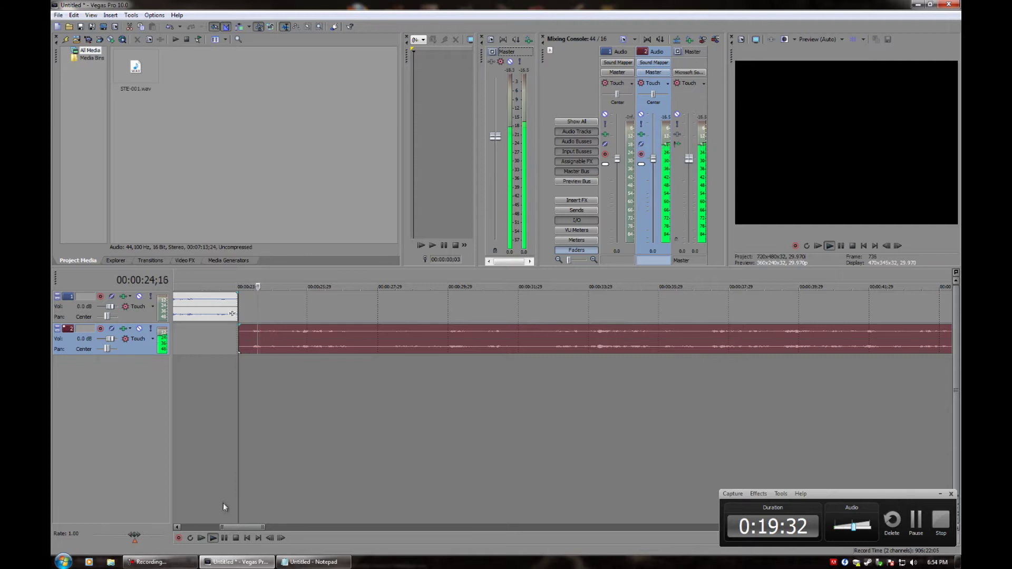
pyautogui.click(222, 538)
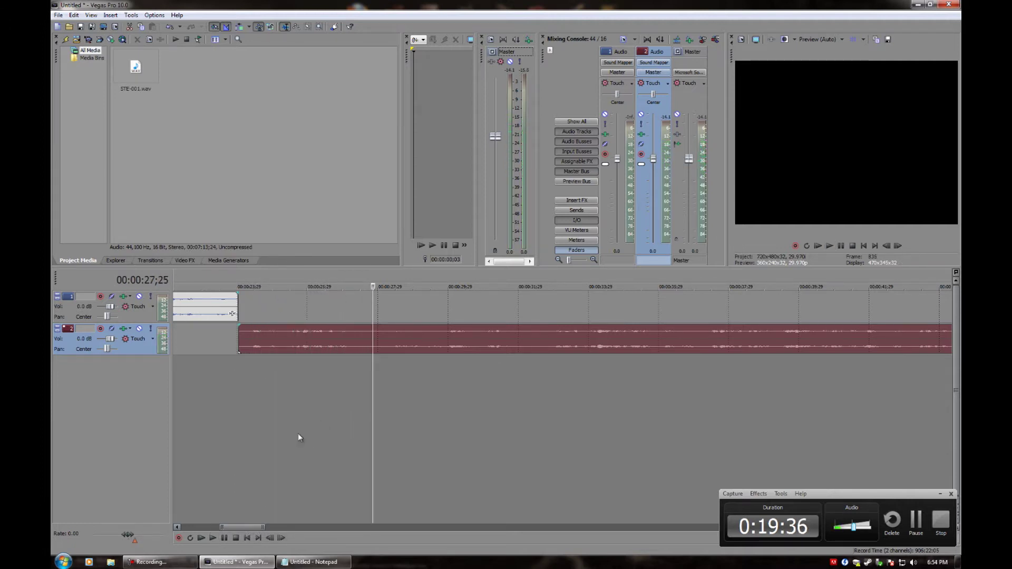
pyautogui.click(290, 352)
pyautogui.scroll(4, 341, 352)
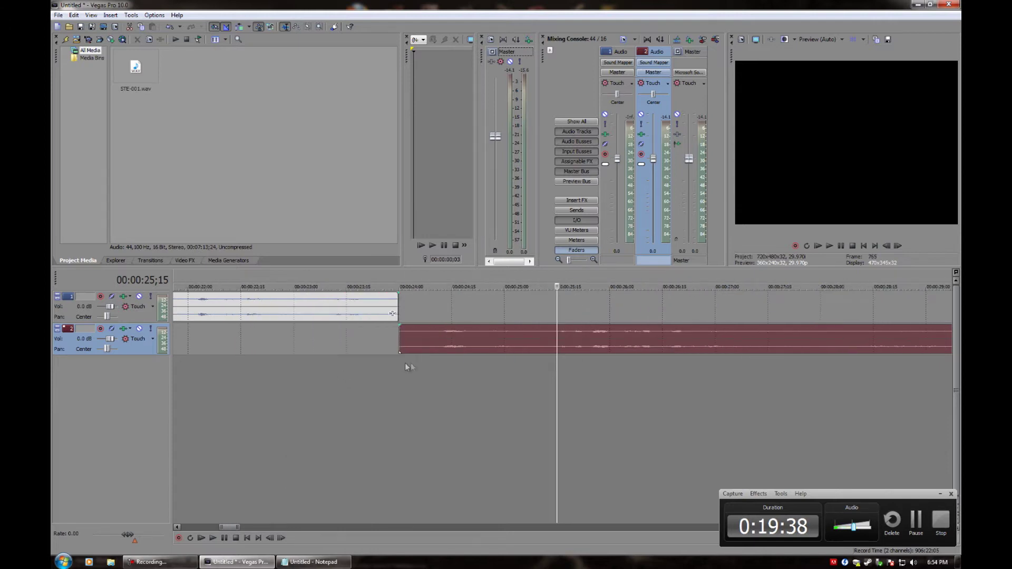
pyautogui.scroll(3, 488, 337)
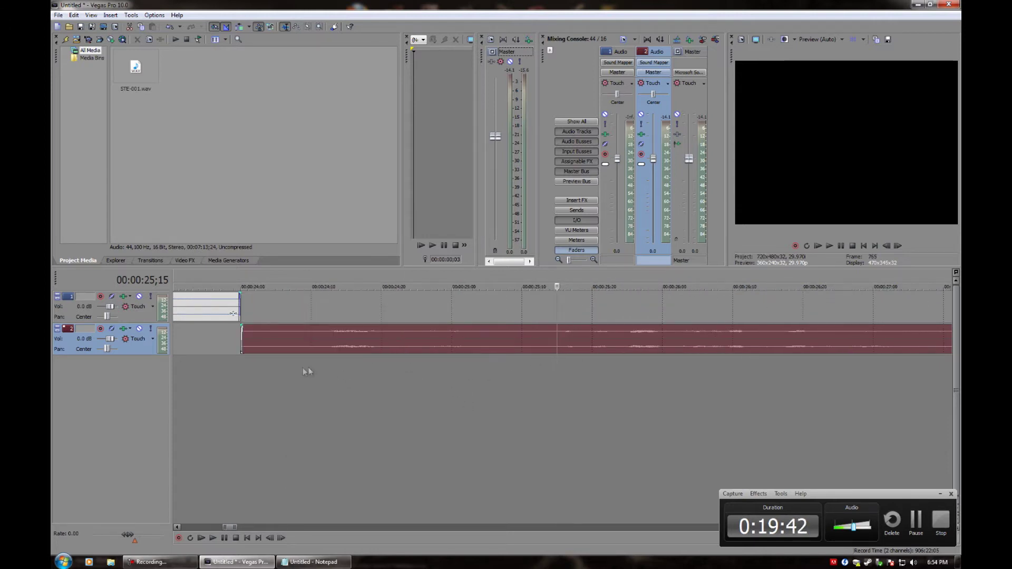
# Play the 24;20–27;00 time range, then select the track 2 clip at 26;08
pyautogui.moveTo(269, 371); pyautogui.dragTo(578, 360)
pyautogui.click(578, 361)
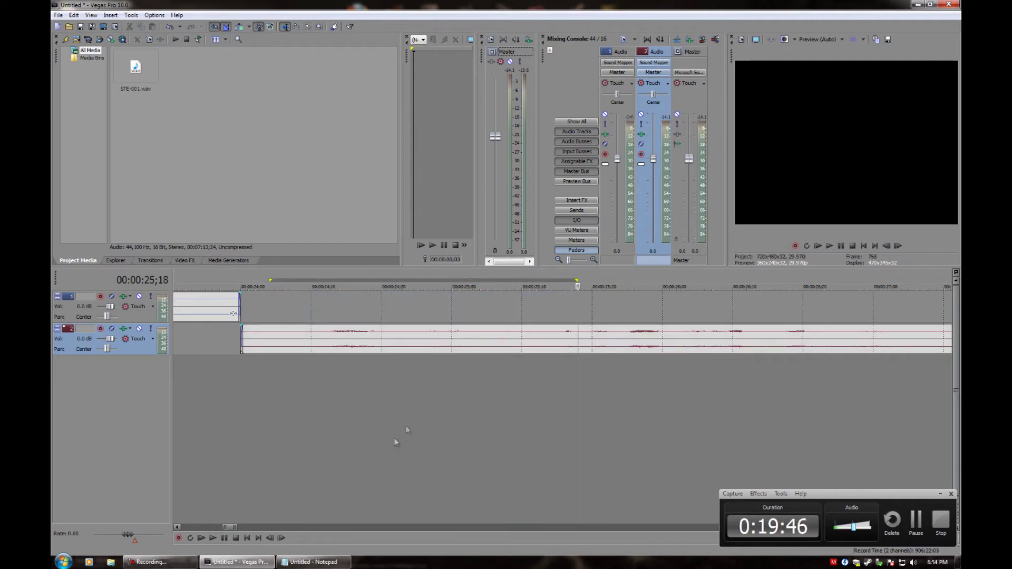
pyautogui.moveTo(347, 309); pyautogui.dragTo(879, 313)
pyautogui.press('space')
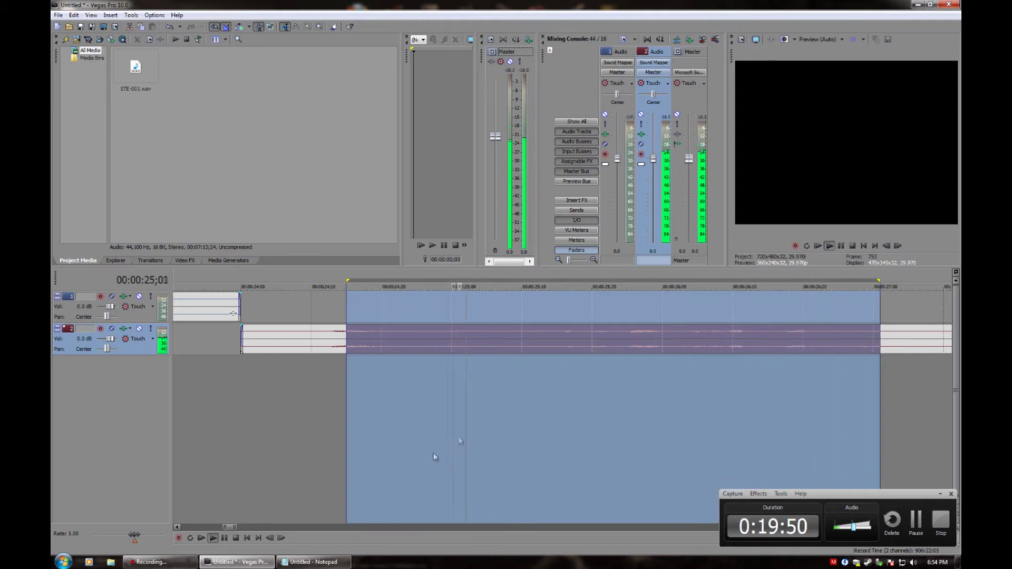
pyautogui.click(224, 538)
pyautogui.click(580, 360)
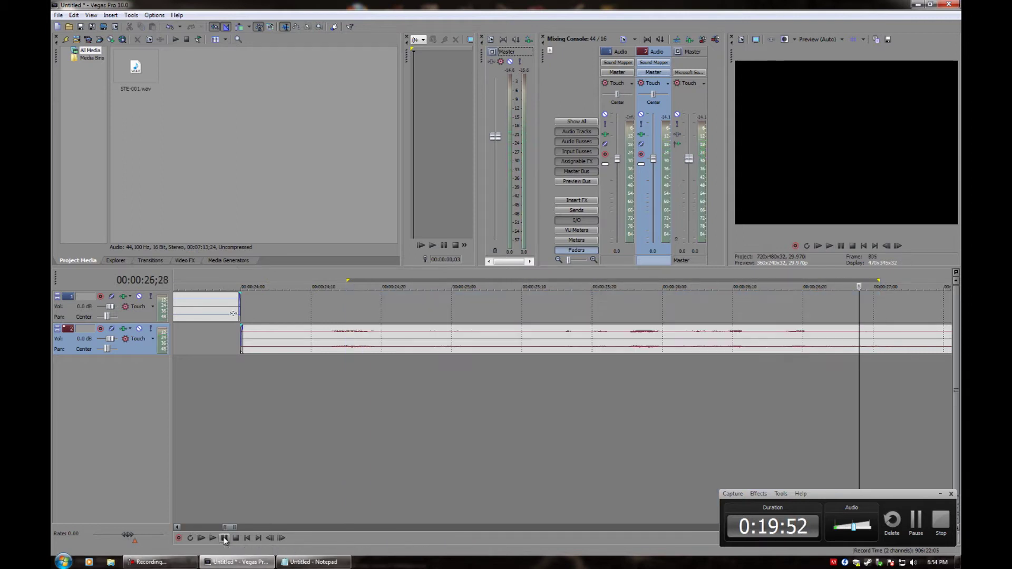
pyautogui.click(722, 345)
pyautogui.scroll(2, 645, 362)
pyautogui.scroll(-2, 569, 319)
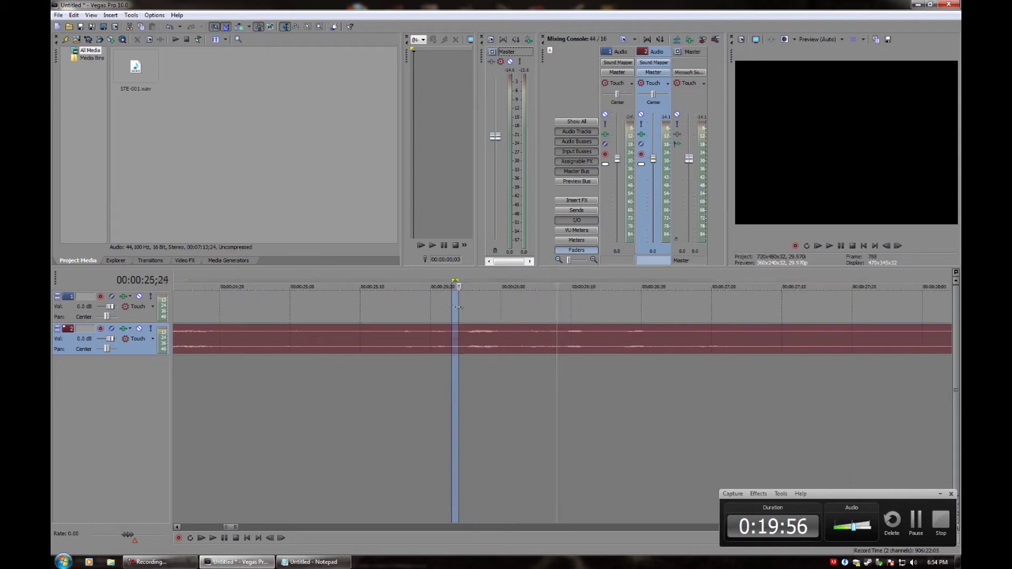
# Audition 25;20–26;20 and 26;00–26;20, leaving the cursor at the 26;06 cut point
pyautogui.moveTo(450, 306); pyautogui.dragTo(676, 308)
pyautogui.press('space')
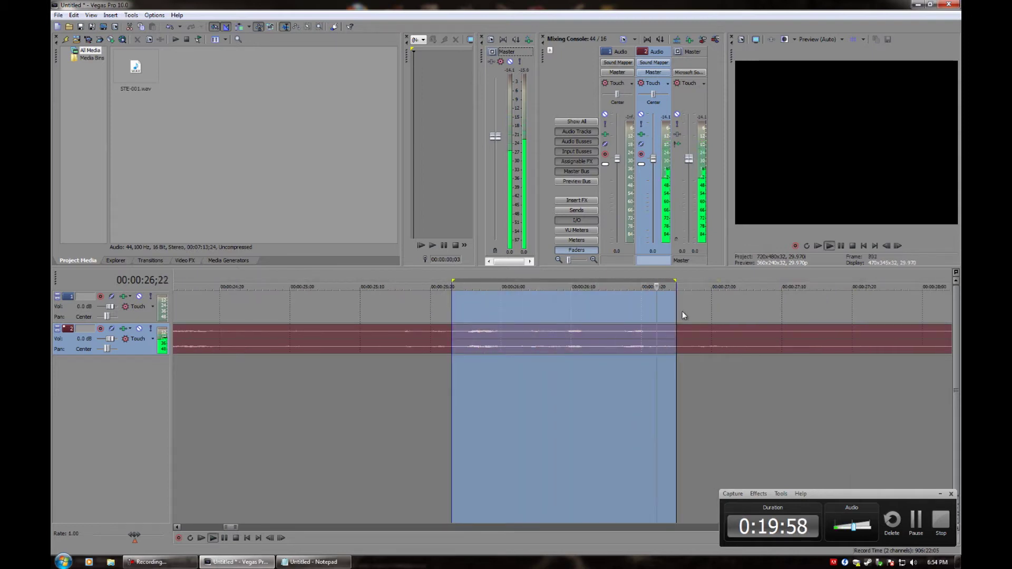
pyautogui.click(521, 333)
pyautogui.press('space')
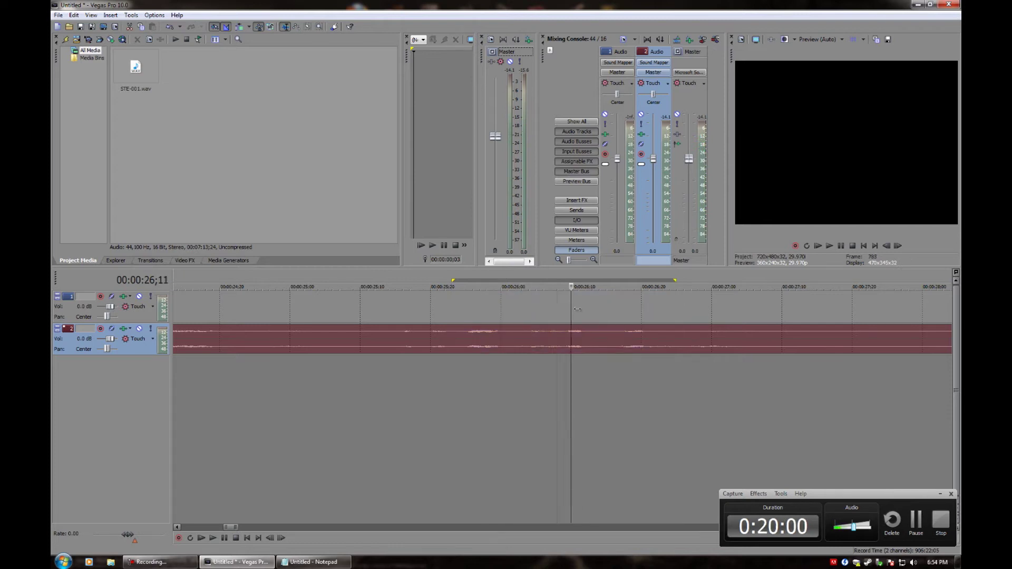
pyautogui.moveTo(515, 308); pyautogui.dragTo(654, 307)
pyautogui.press('space')
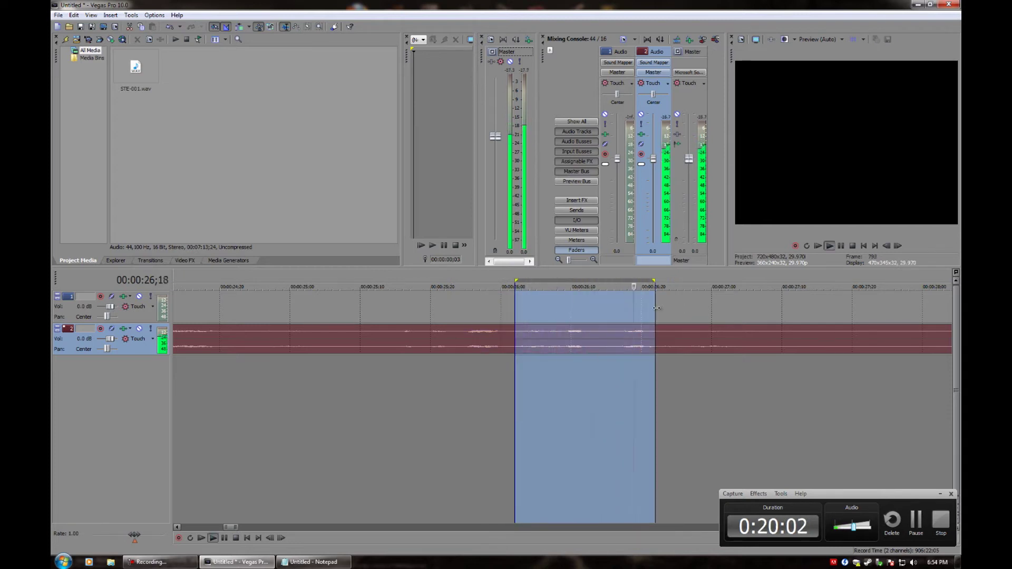
pyautogui.click(543, 308)
pyautogui.scroll(3, 534, 338)
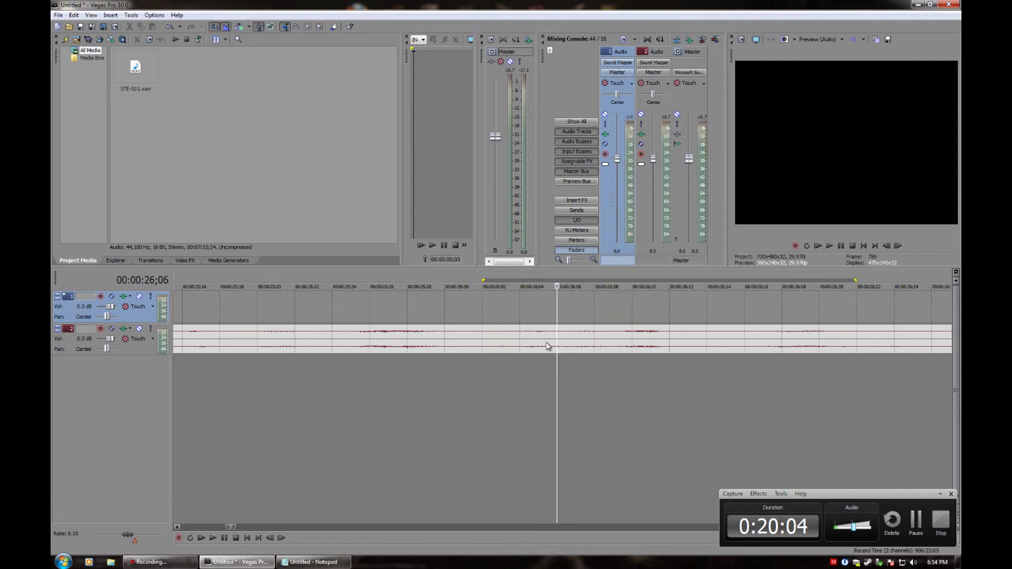
pyautogui.click(555, 340)
# Split at 26;06, move the later part onto a new track 3, and trim track 2's end to 26;02
pyautogui.press('s')
pyautogui.moveTo(593, 348); pyautogui.dragTo(569, 374)
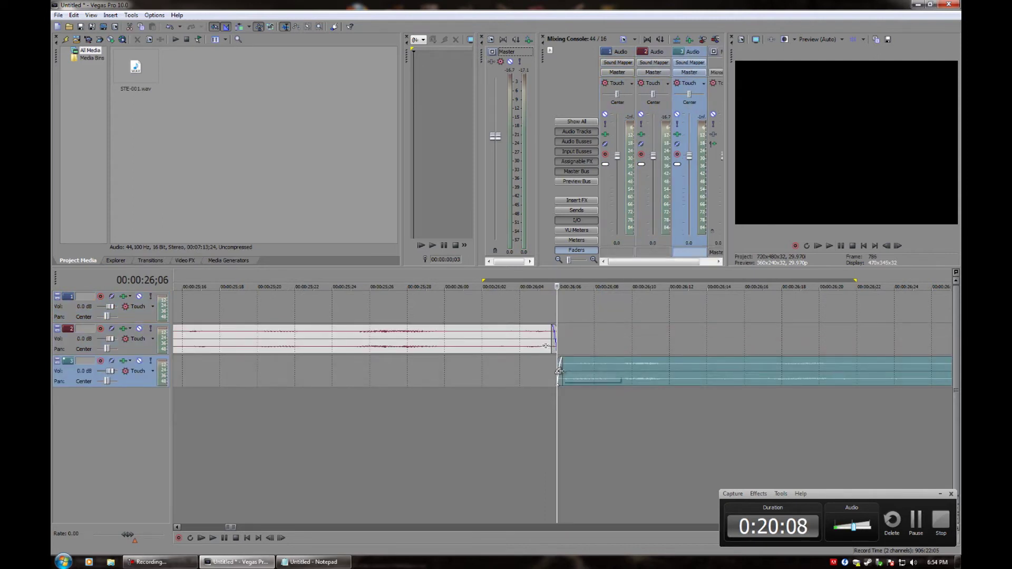
pyautogui.moveTo(554, 342); pyautogui.dragTo(497, 343)
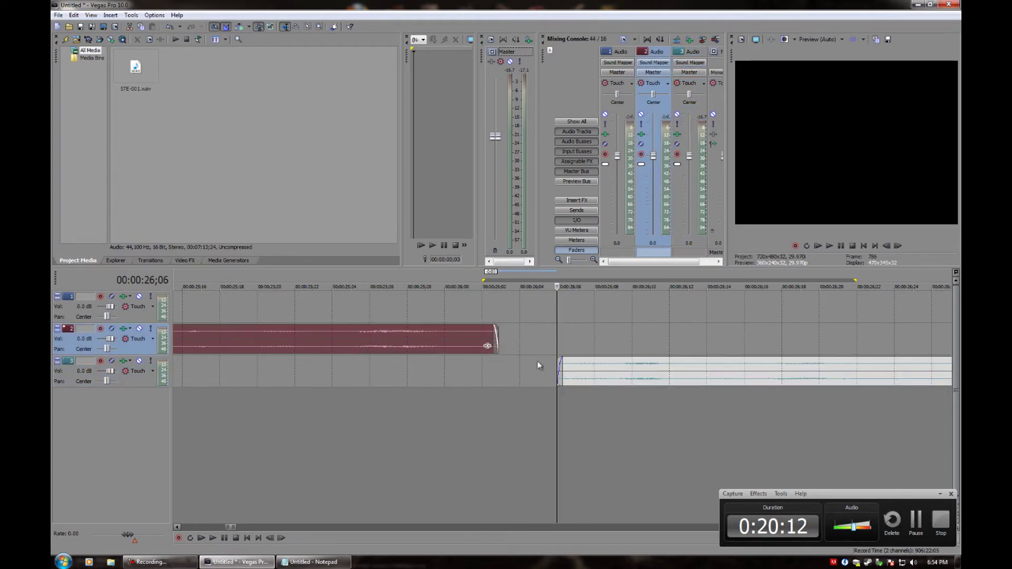
pyautogui.moveTo(559, 366)
pyautogui.mouseDown()
pyautogui.moveTo(516, 366)
pyautogui.moveTo(548, 367)
pyautogui.mouseUp()
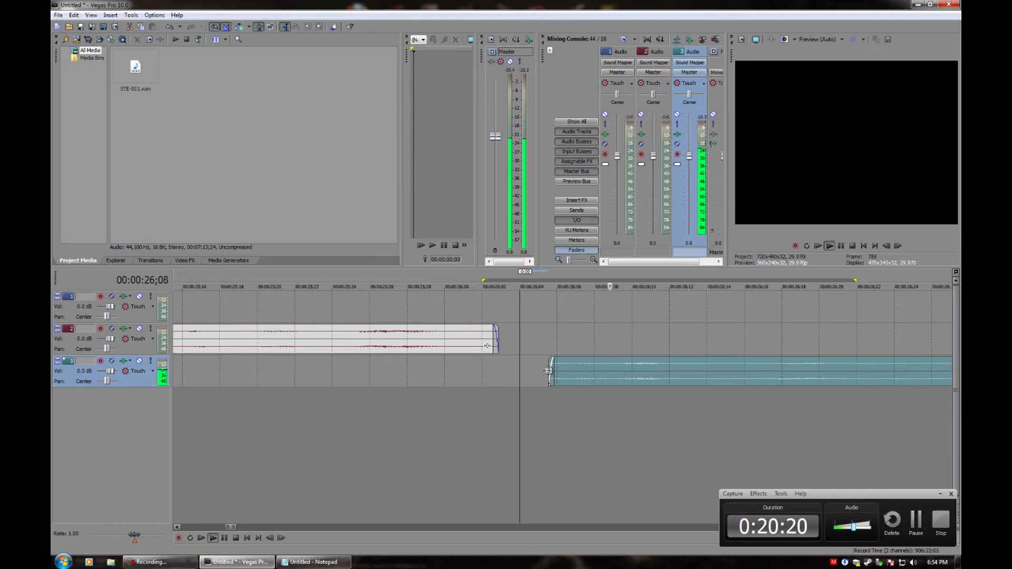
# Trim the track 3 clip's start later to about 26;12 and play from just before it
pyautogui.moveTo(548, 371); pyautogui.dragTo(621, 370)
pyautogui.click(620, 369)
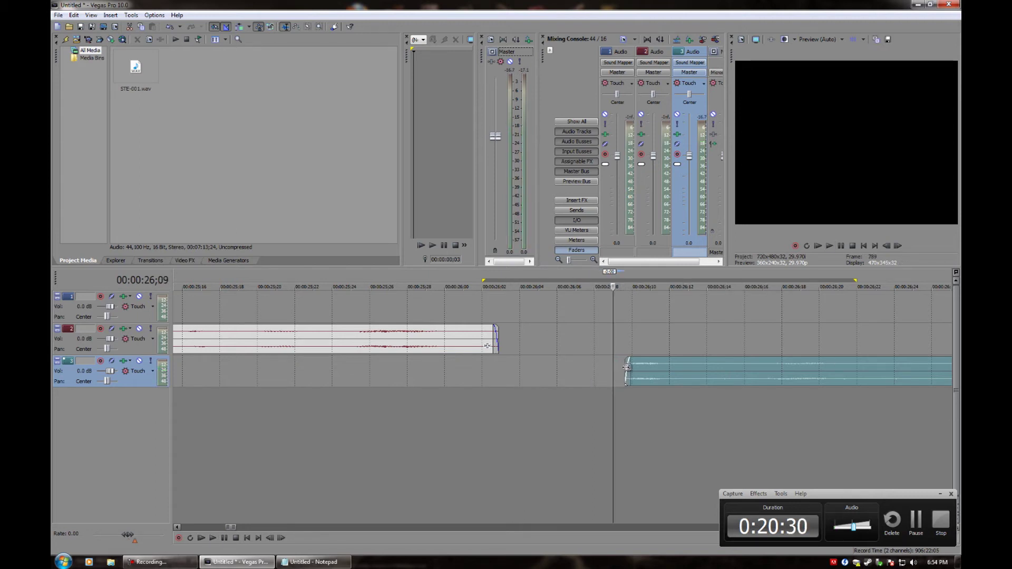
pyautogui.scroll(-2, 620, 393)
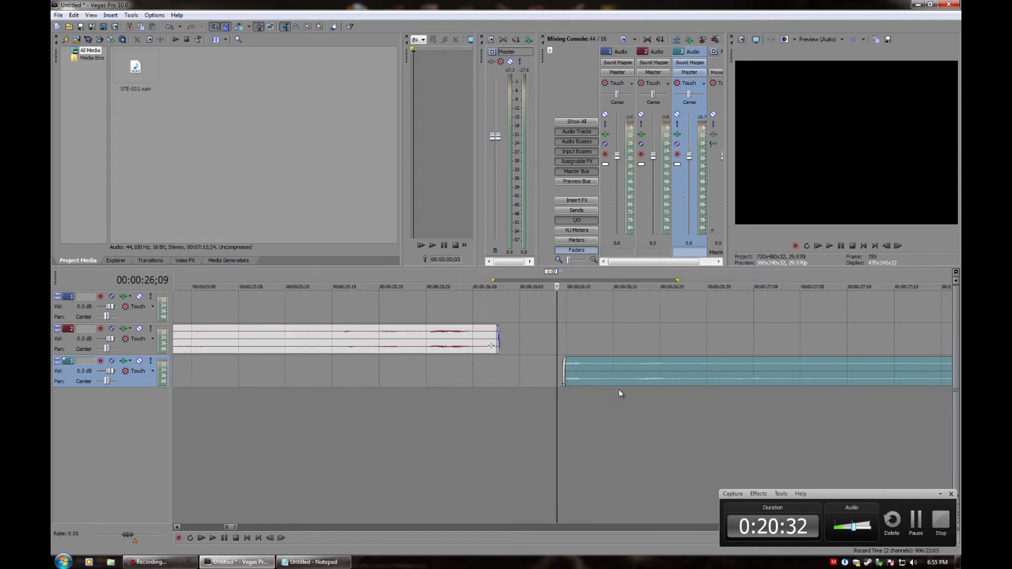
pyautogui.click(576, 386)
pyautogui.press('space')
# Adjust the track 3 clip's start and play from 26;12 to check it
pyautogui.press('space')
pyautogui.moveTo(586, 366)
pyautogui.mouseDown()
pyautogui.moveTo(620, 366)
pyautogui.moveTo(587, 370)
pyautogui.mouseUp()
pyautogui.press('space')
pyautogui.press('space')
pyautogui.click(585, 371)
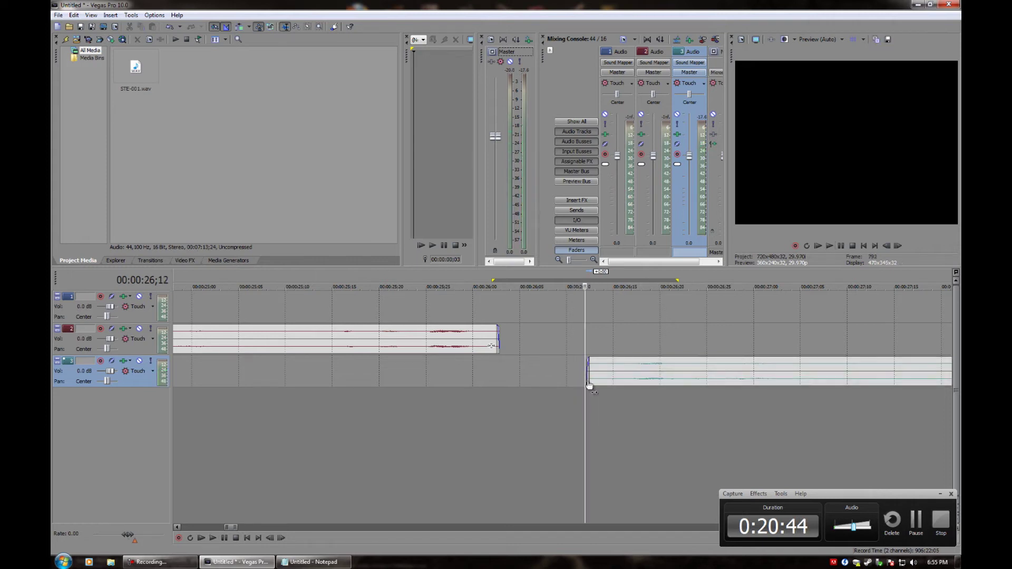
pyautogui.scroll(4, 589, 372)
pyautogui.click(567, 367)
pyautogui.press('space')
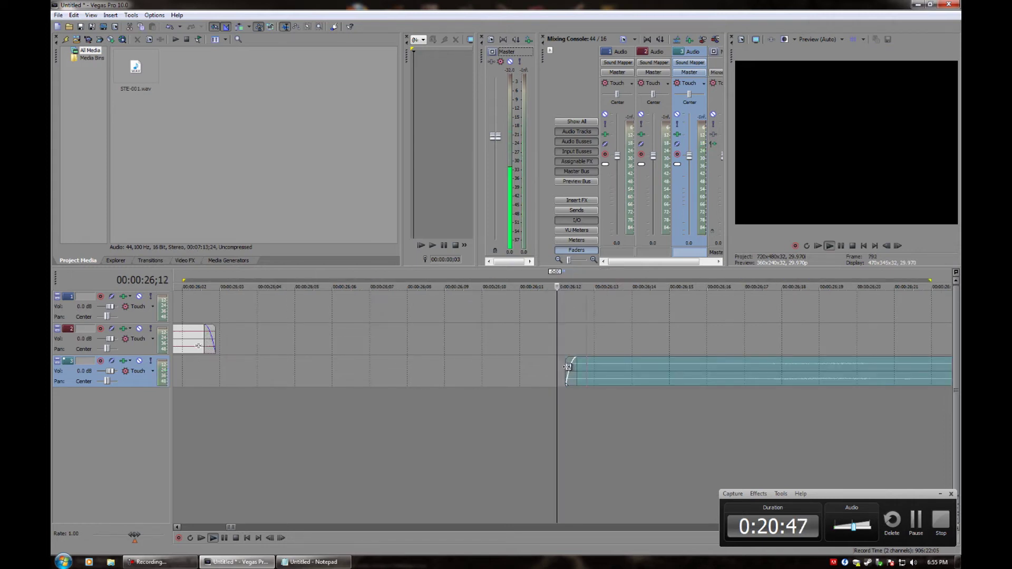
# Trim the track 3 clip's start slightly later and give it a short fade-in
pyautogui.moveTo(567, 367); pyautogui.dragTo(577, 368)
pyautogui.press('space')
pyautogui.scroll(-3, 588, 381)
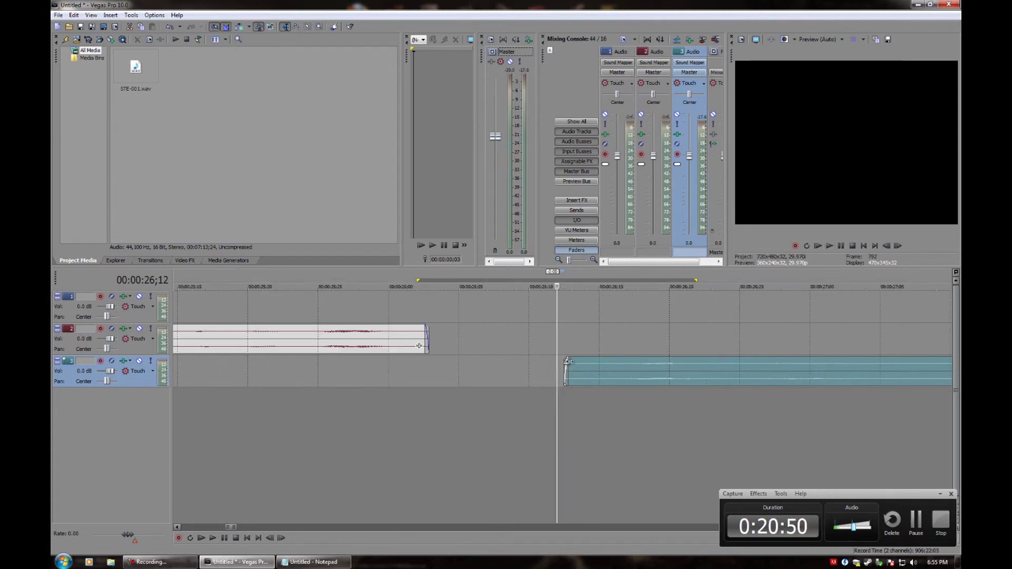
pyautogui.moveTo(568, 360); pyautogui.dragTo(574, 371)
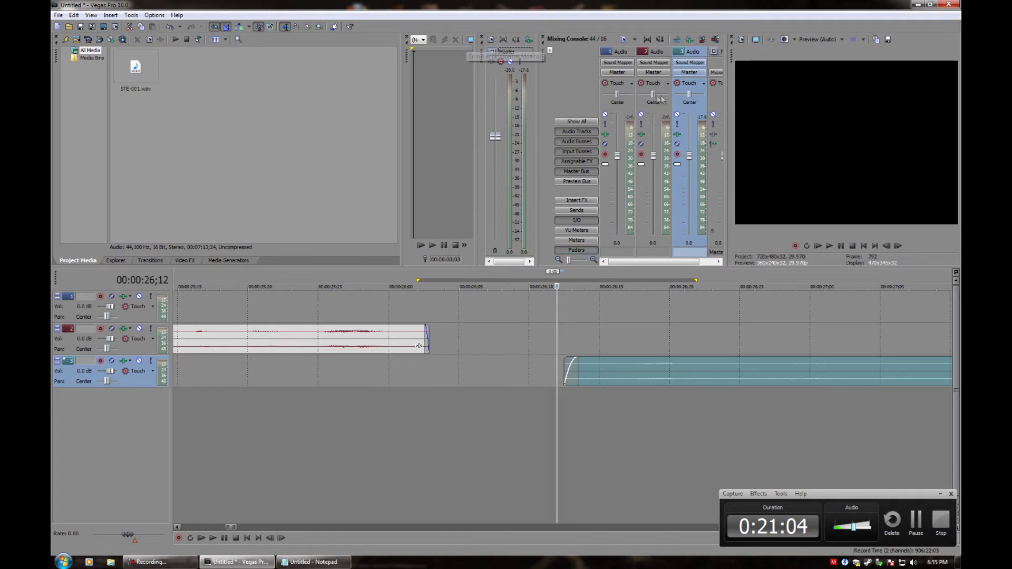
# Select the three track channels, browse track 1's output devices, and pan track 1 slightly left
pyautogui.click(605, 54)
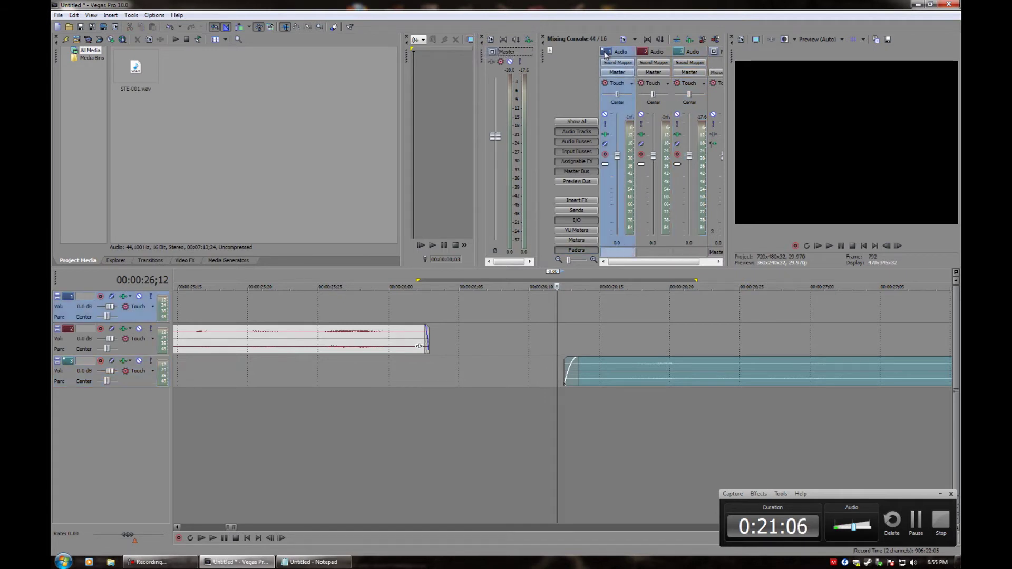
pyautogui.click(656, 54)
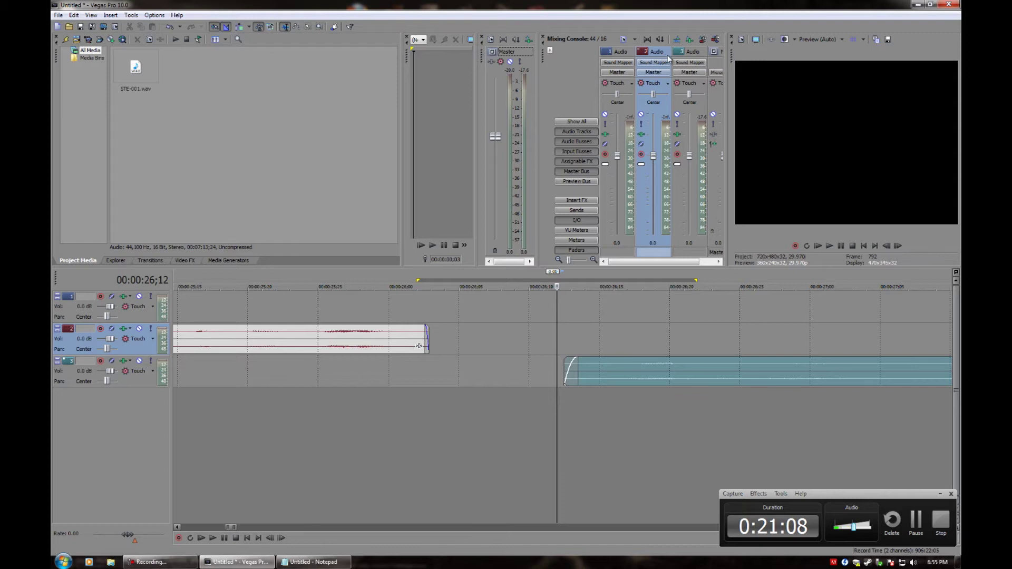
pyautogui.click(675, 55)
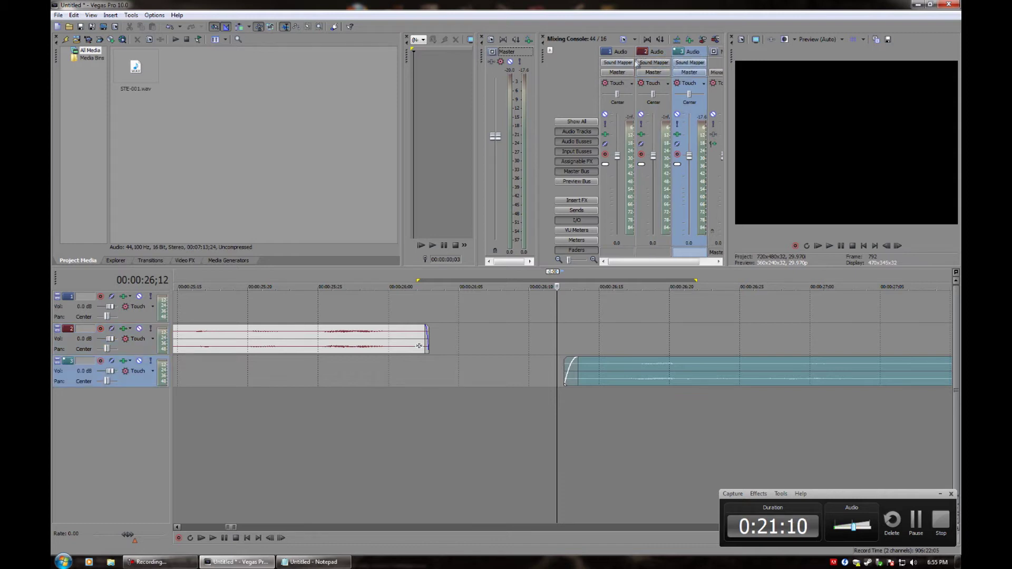
pyautogui.click(623, 71)
pyautogui.moveTo(624, 74)
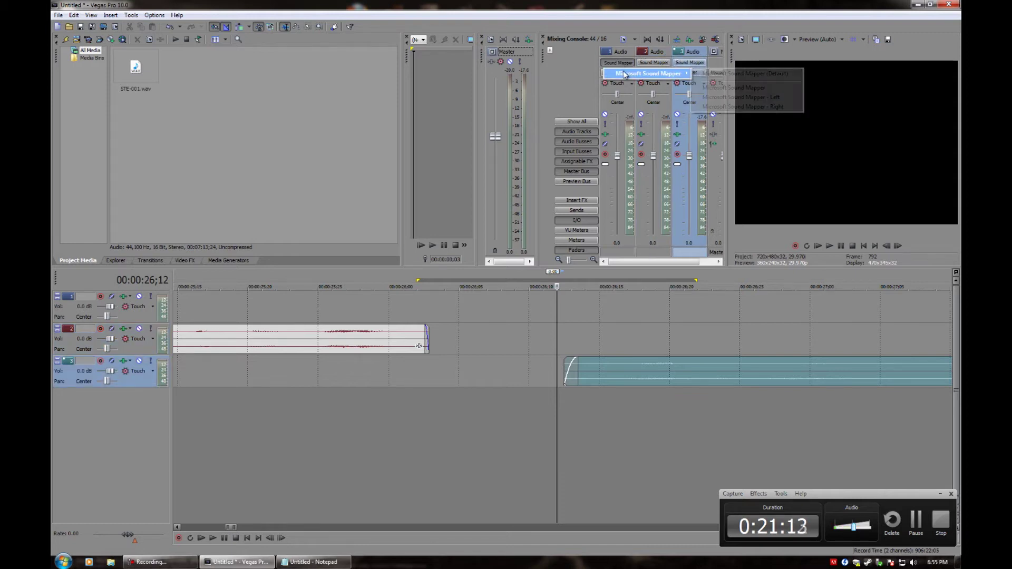
pyautogui.click(617, 63)
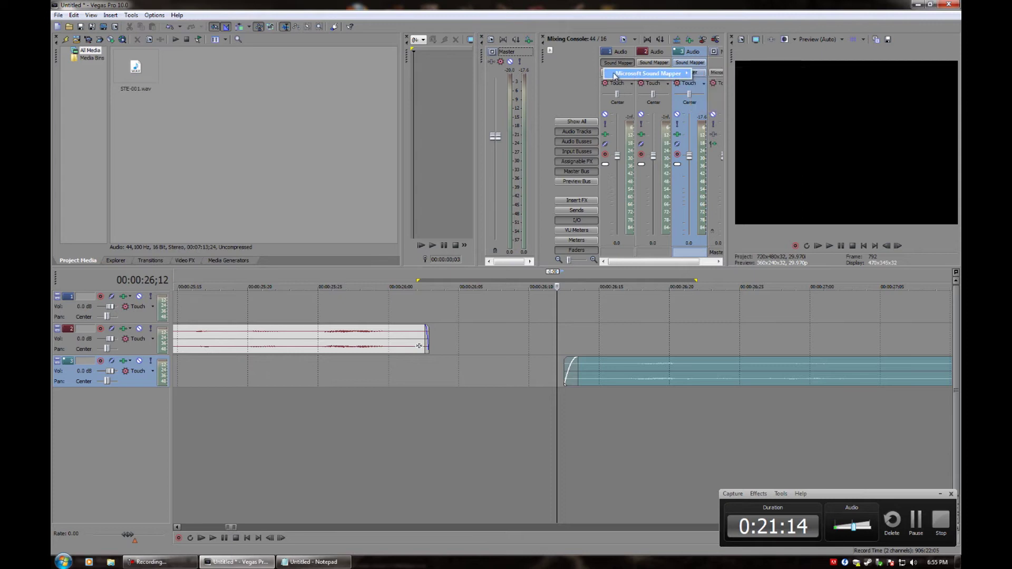
pyautogui.click(616, 64)
pyautogui.click(615, 64)
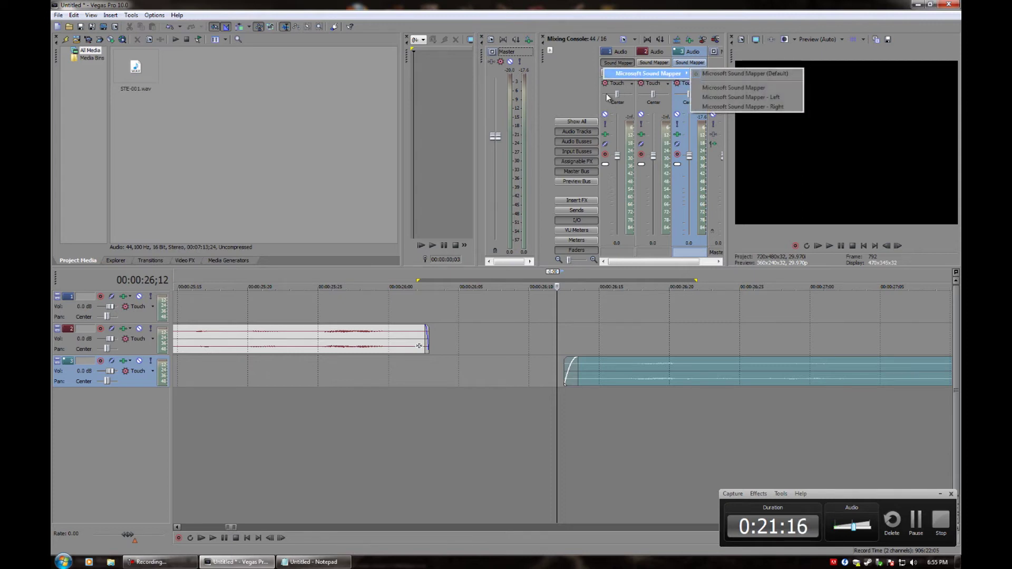
pyautogui.click(607, 97)
pyautogui.moveTo(616, 94); pyautogui.dragTo(613, 94)
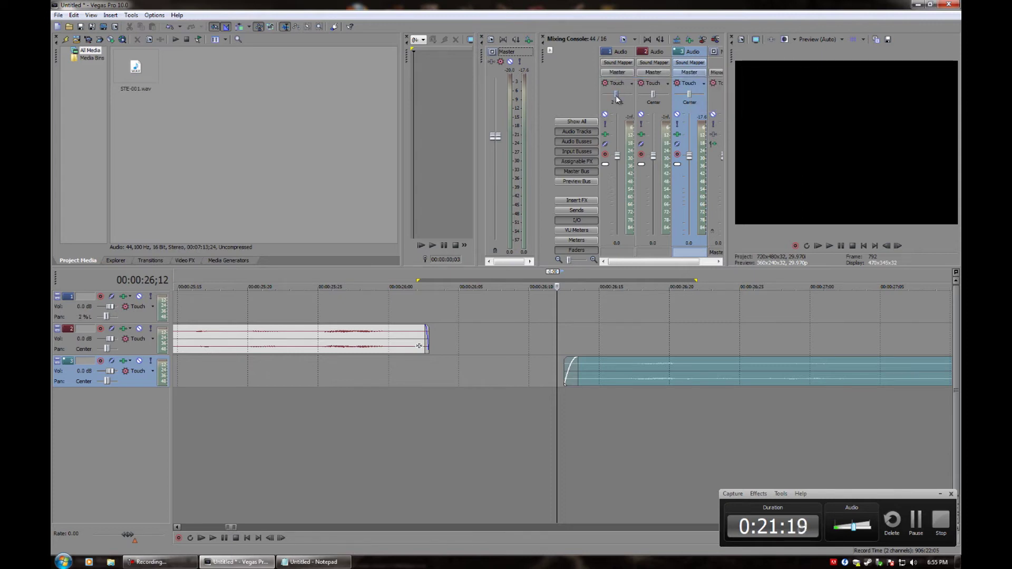
# Check track 1's playback bus list and add the Preview bus strip to the Mixing Console
pyautogui.click(617, 72)
pyautogui.click(591, 119)
pyautogui.click(575, 182)
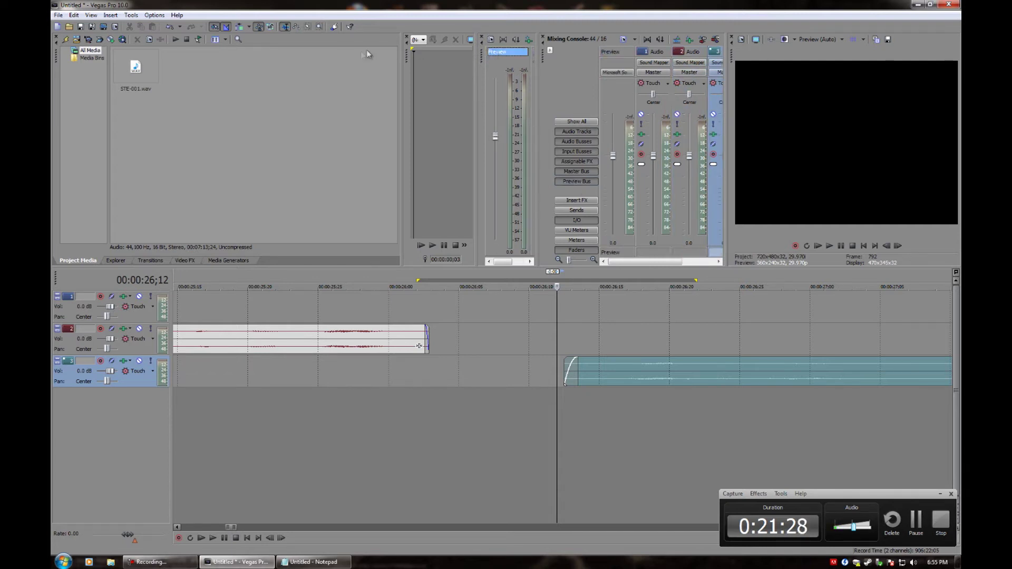
# Dock the Mixer window into the workspace and step the cursor forward one frame
pyautogui.moveTo(481, 58); pyautogui.dragTo(291, 76)
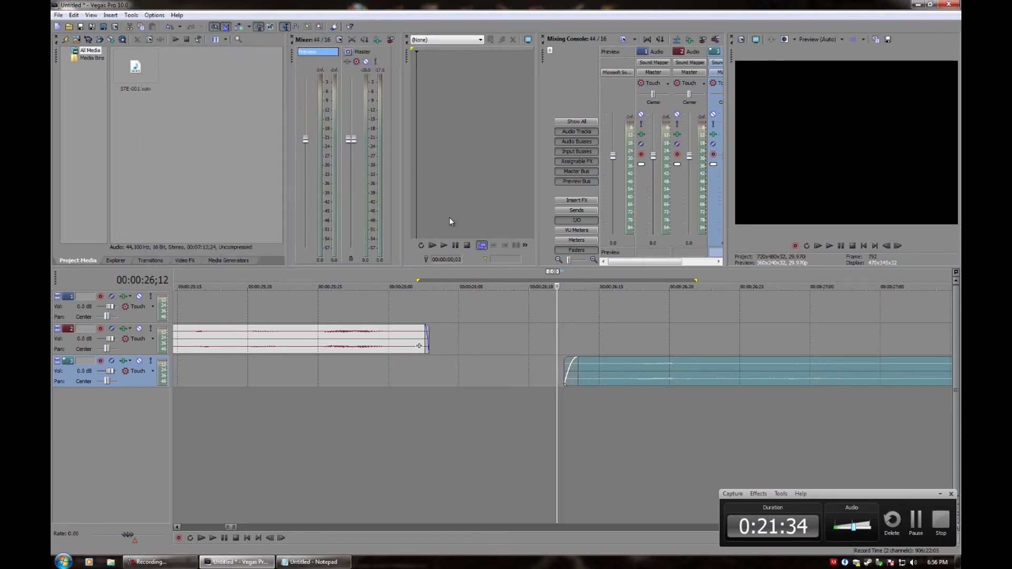
pyautogui.press('Right')
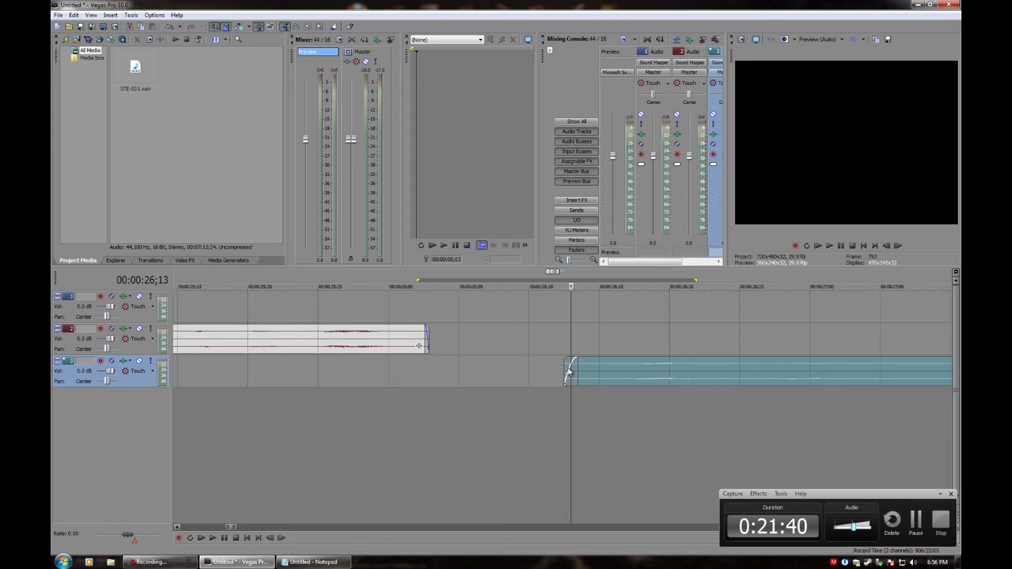
pyautogui.scroll(-3, 599, 394)
# Play the handoff from 26;13 into the faded-in track 3 clip, stopping at 27;07
pyautogui.press('space')
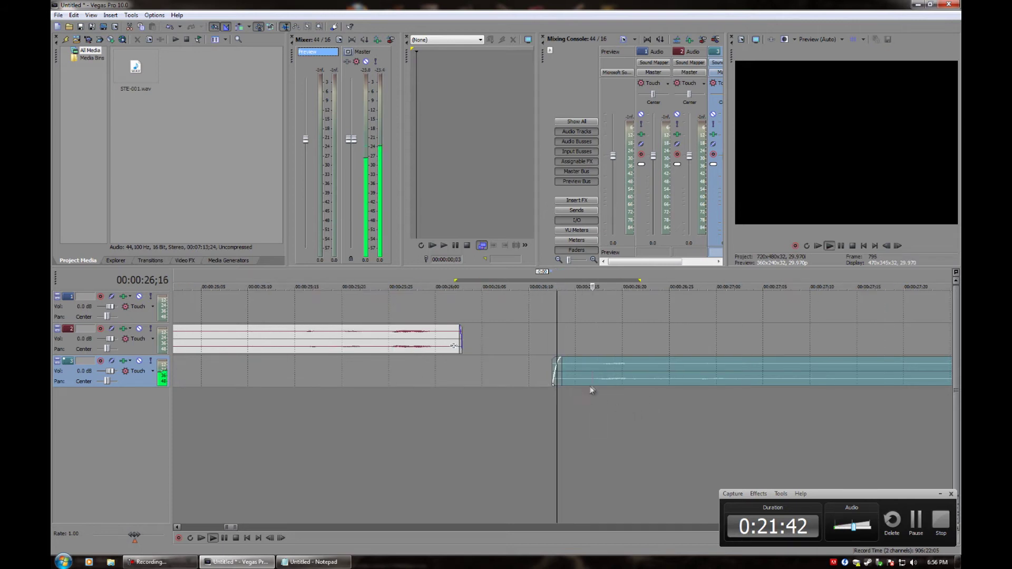
pyautogui.scroll(-8, 601, 390)
pyautogui.press('space')
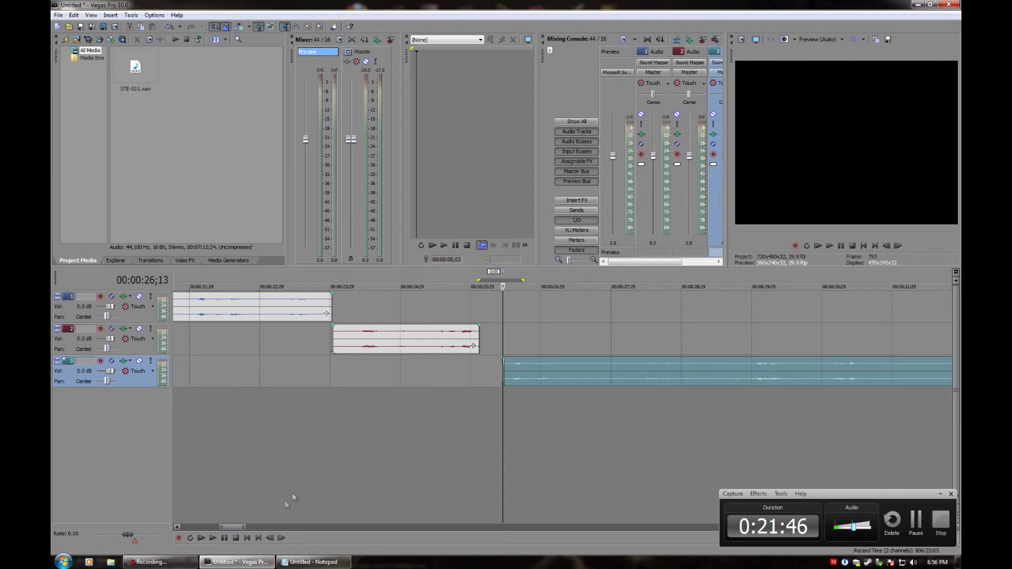
pyautogui.click(221, 538)
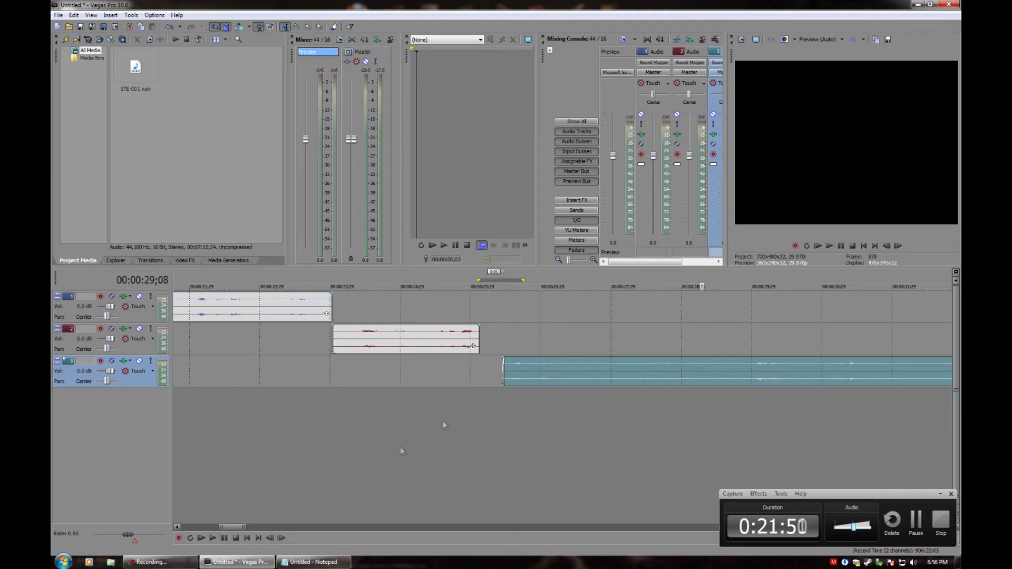
pyautogui.click(559, 372)
pyautogui.scroll(3, 542, 413)
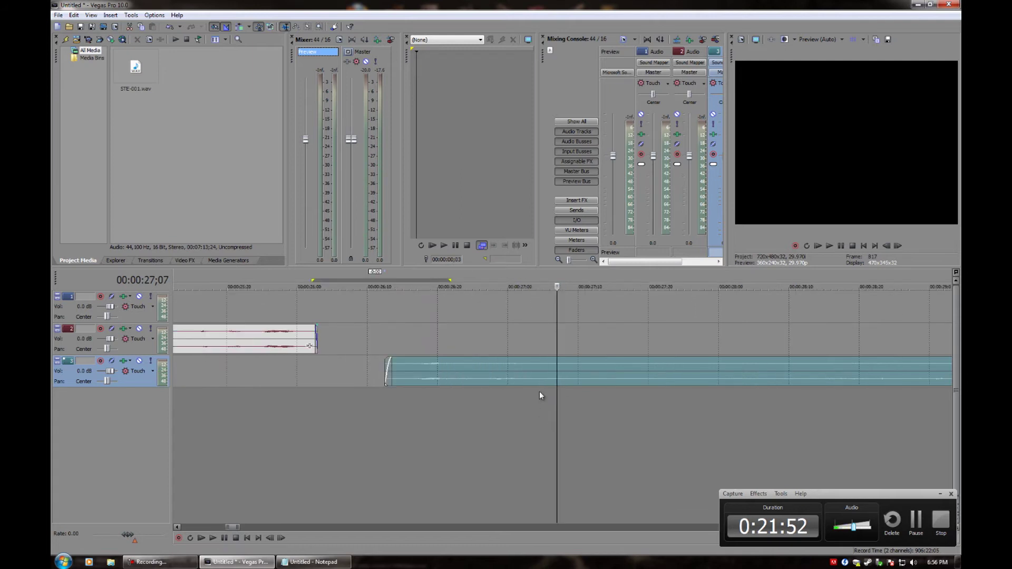
# Split track 3's clip at the cursor and at 28;10, moving the middle piece onto a new fourth track
pyautogui.press('s')
pyautogui.press('space')
pyautogui.click(222, 538)
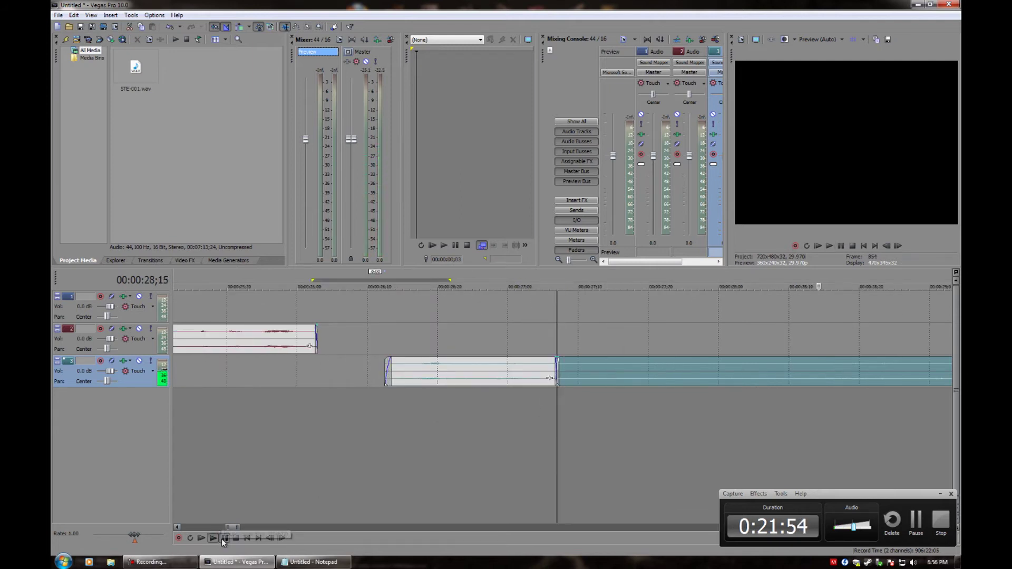
pyautogui.click(788, 335)
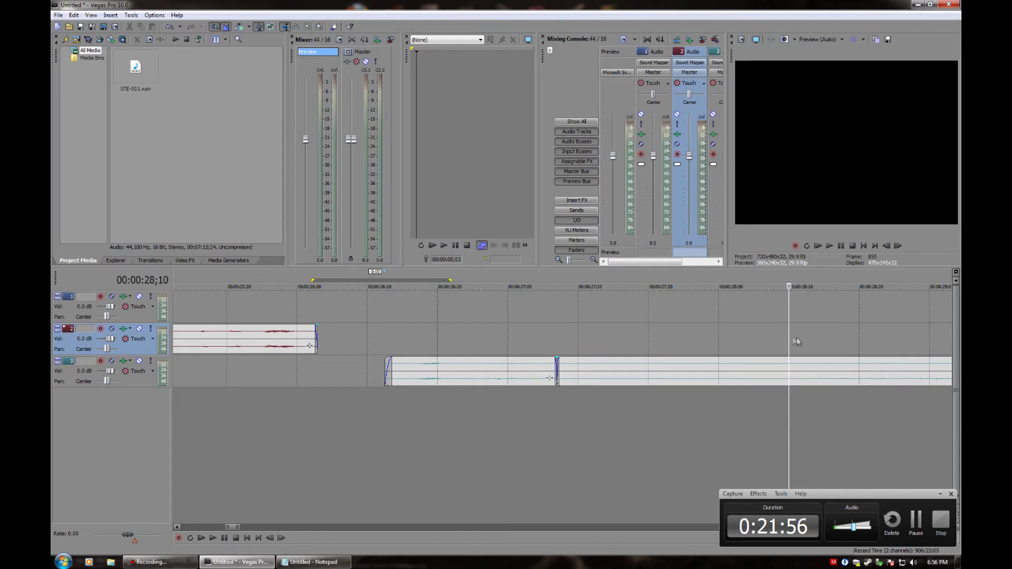
pyautogui.scroll(-2, 779, 342)
pyautogui.press('s')
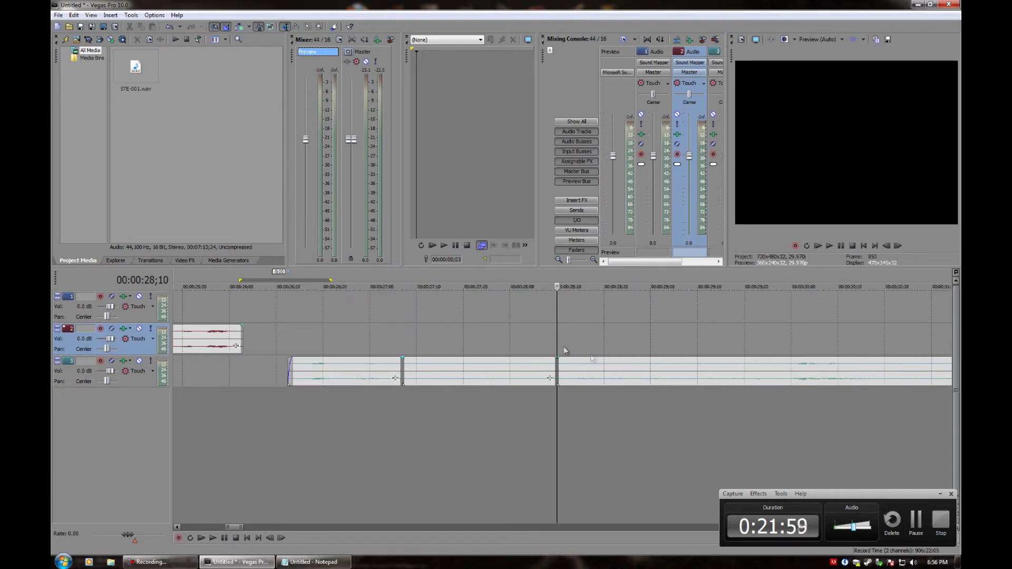
pyautogui.moveTo(454, 373); pyautogui.dragTo(454, 406)
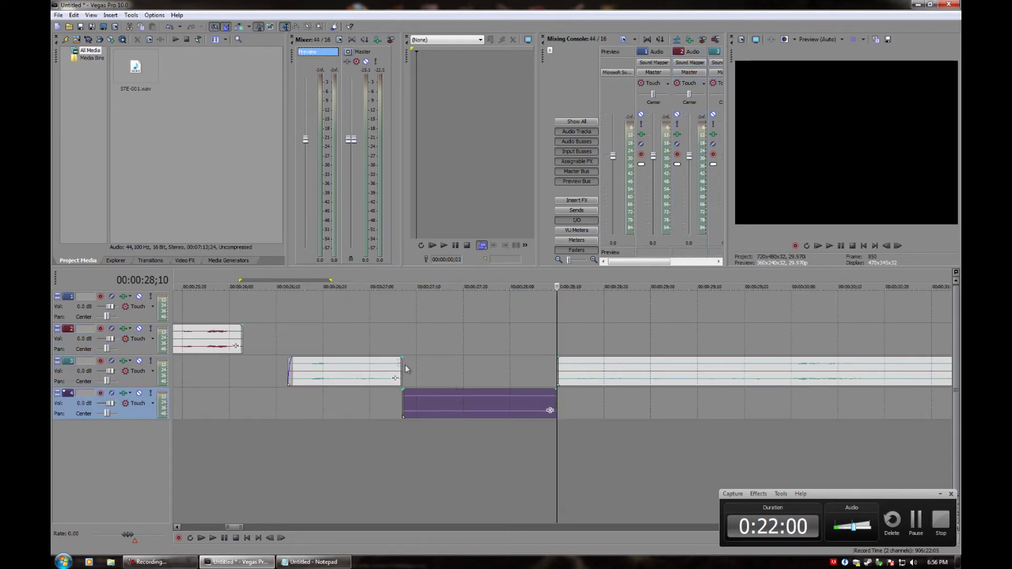
# Audition from 27;04 with track 3 muted, then unmute it and mute track 4
pyautogui.click(139, 361)
pyautogui.click(388, 316)
pyautogui.press('space')
pyautogui.press('space')
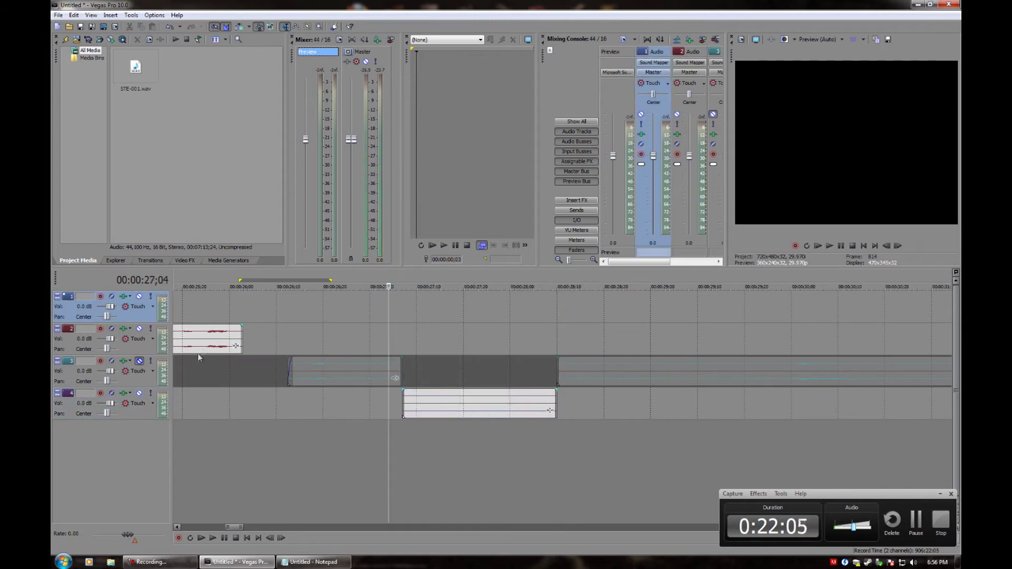
pyautogui.click(139, 360)
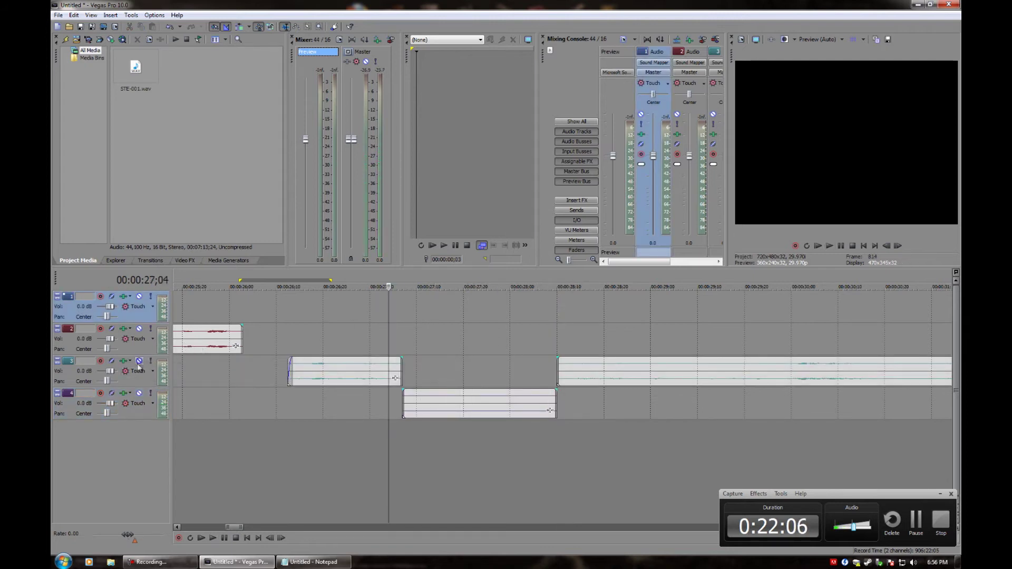
pyautogui.click(139, 394)
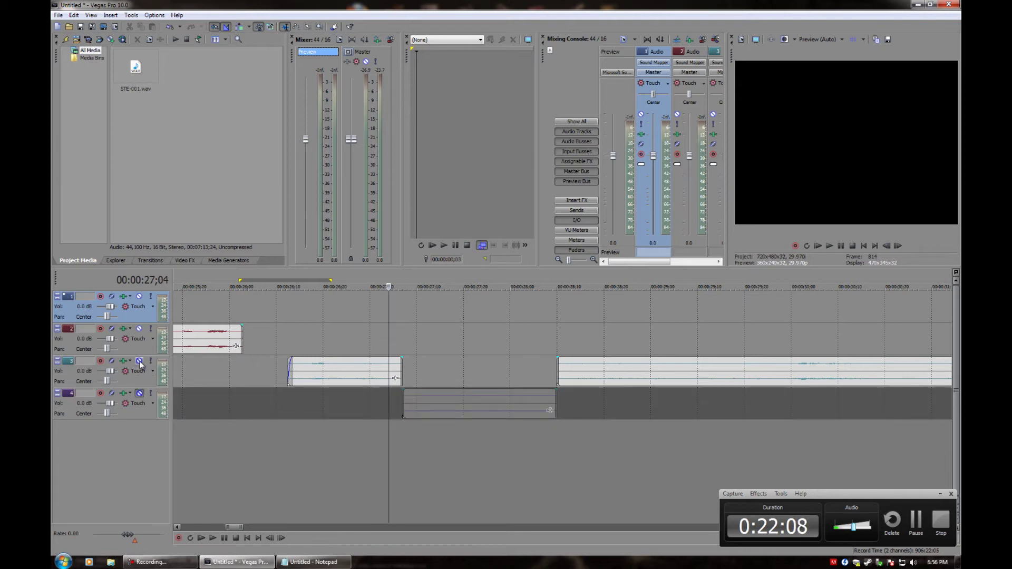
# Slide track 3's later clip left to close the gap and play back the tightened edit
pyautogui.moveTo(594, 369); pyautogui.dragTo(457, 371)
pyautogui.press('space')
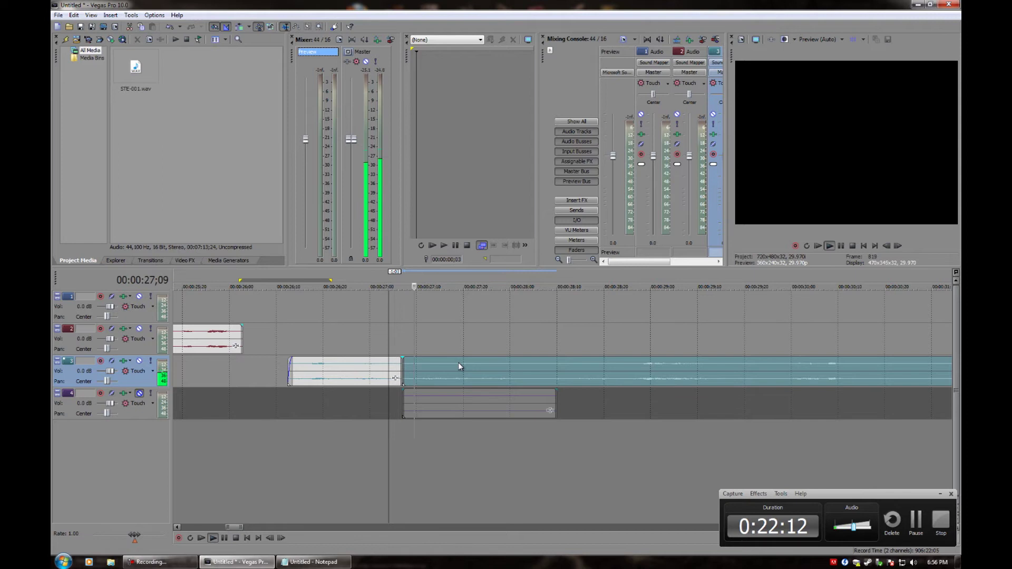
pyautogui.click(326, 342)
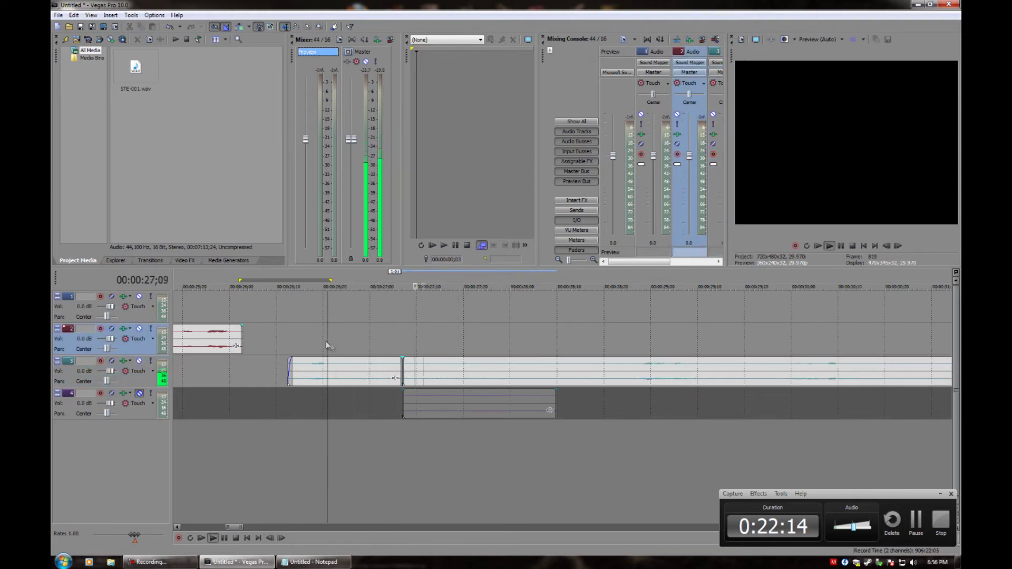
pyautogui.press('space')
# Nudge track 3's later clip slightly right and play from 26;21 to about 38;09
pyautogui.moveTo(424, 372); pyautogui.dragTo(478, 384)
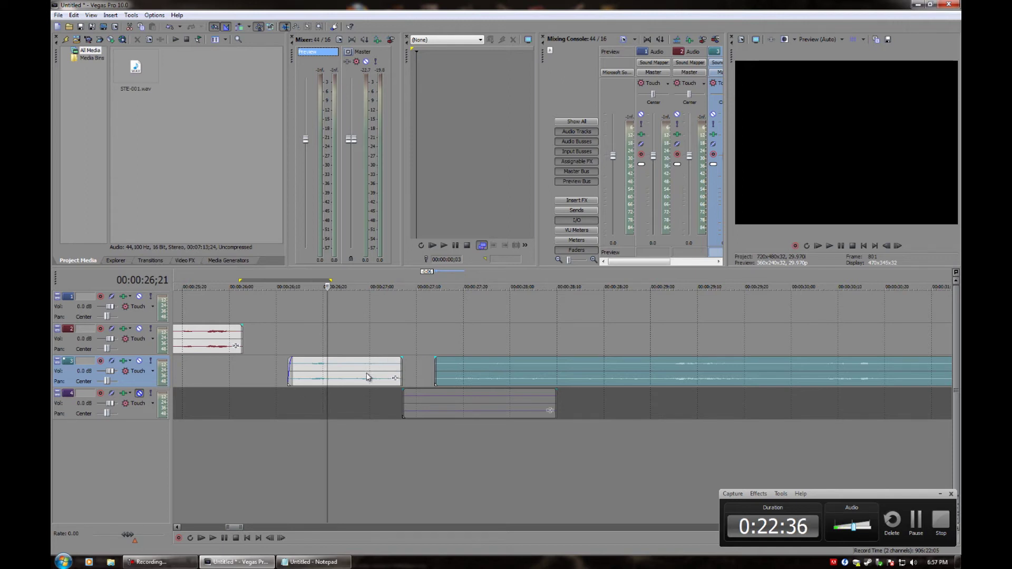
pyautogui.press('space')
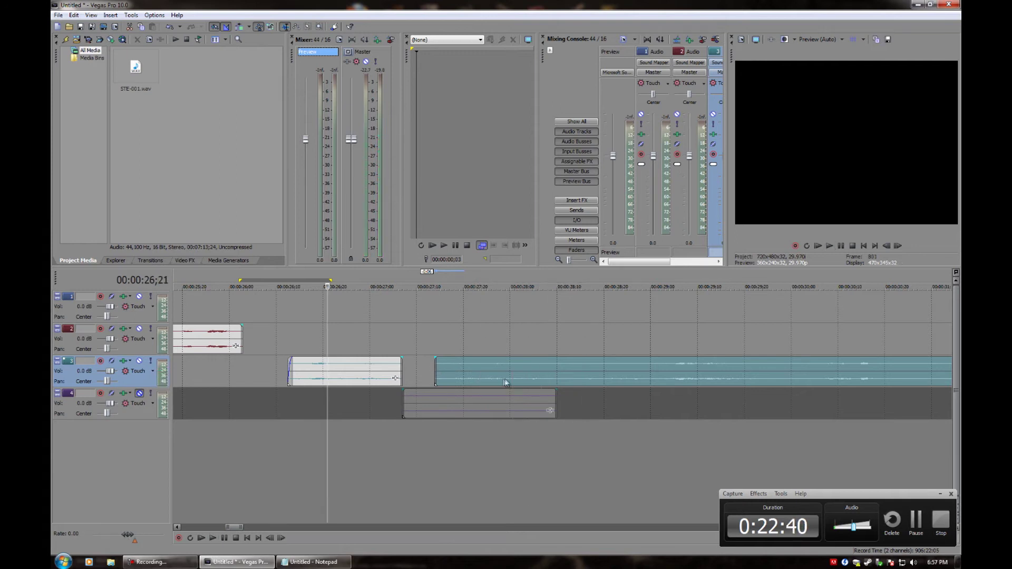
pyautogui.scroll(-2, 447, 387)
pyautogui.scroll(-2, 446, 387)
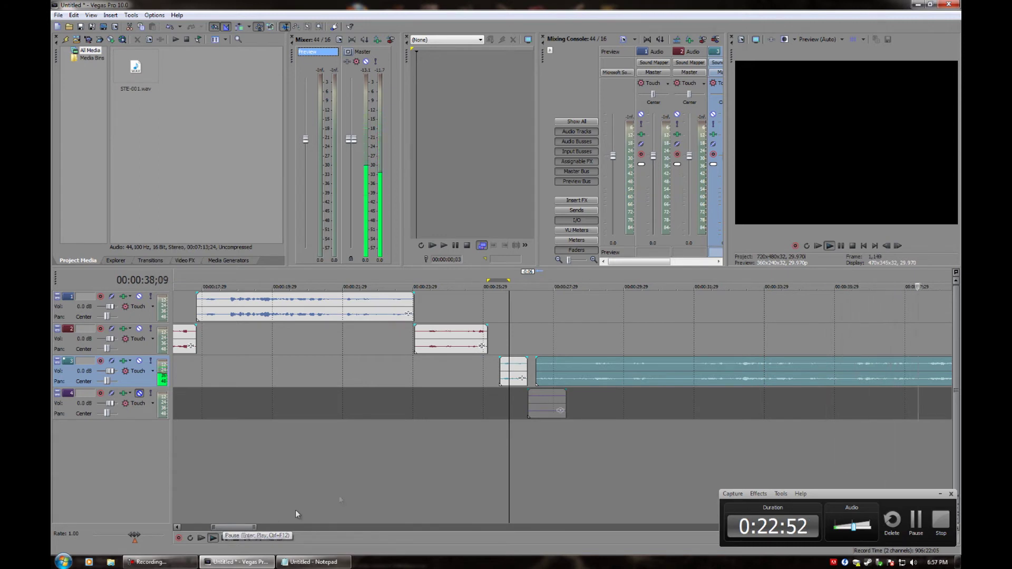
pyautogui.scroll(-3, 453, 467)
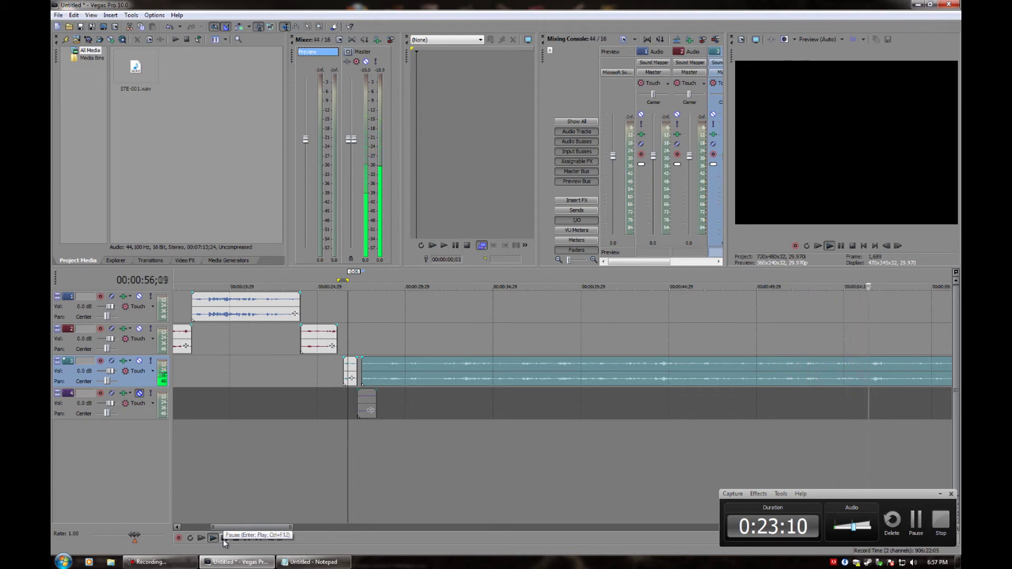
pyautogui.click(223, 539)
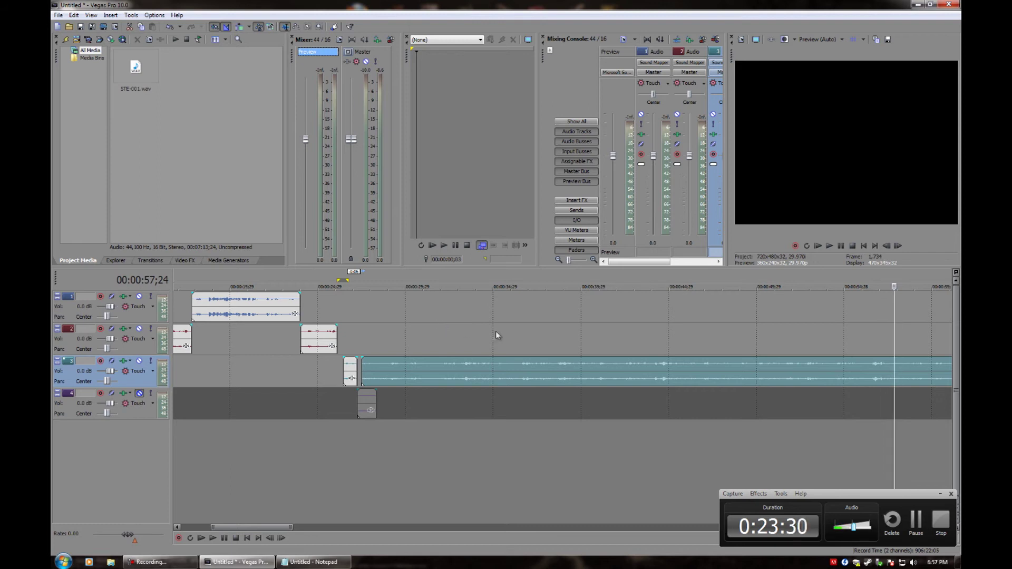
pyautogui.click(595, 370)
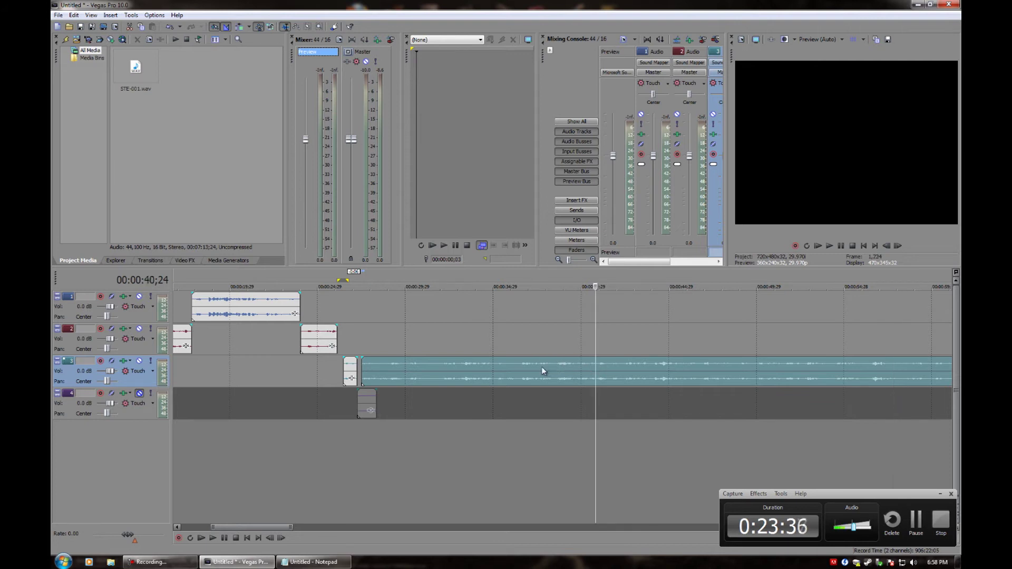
pyautogui.click(557, 371)
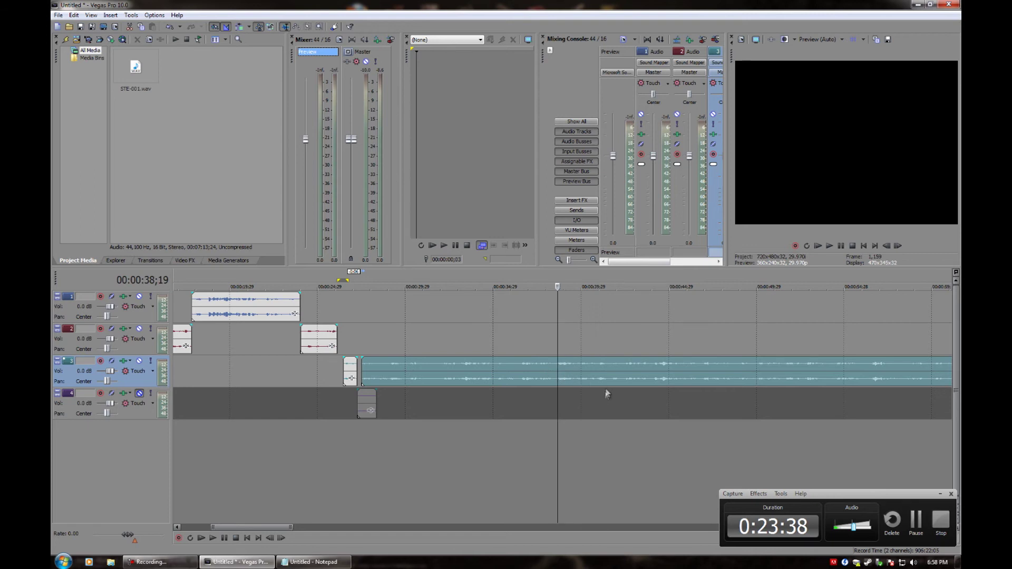
pyautogui.press('space')
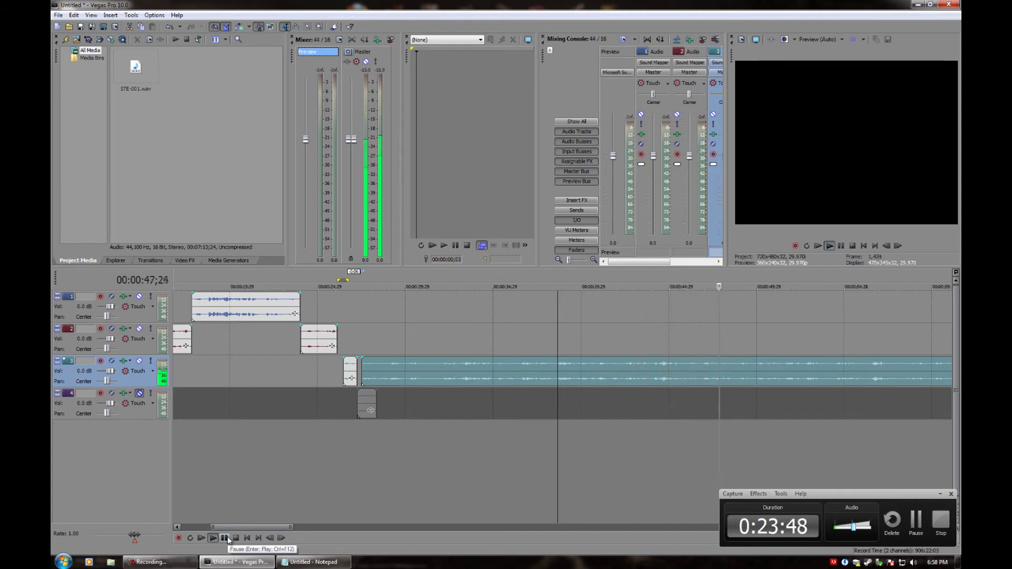
pyautogui.click(225, 537)
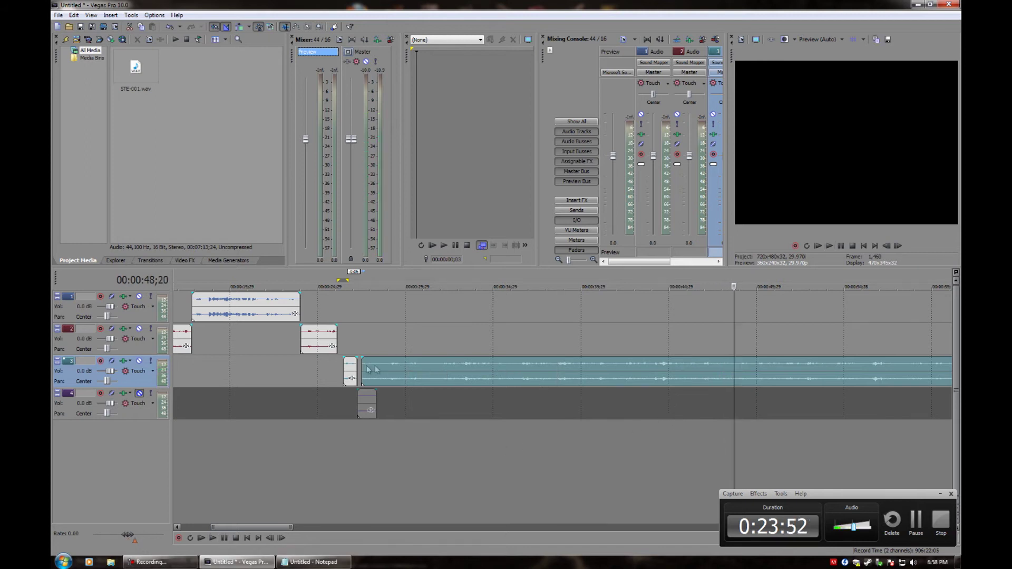
pyautogui.click(449, 373)
pyautogui.click(439, 368)
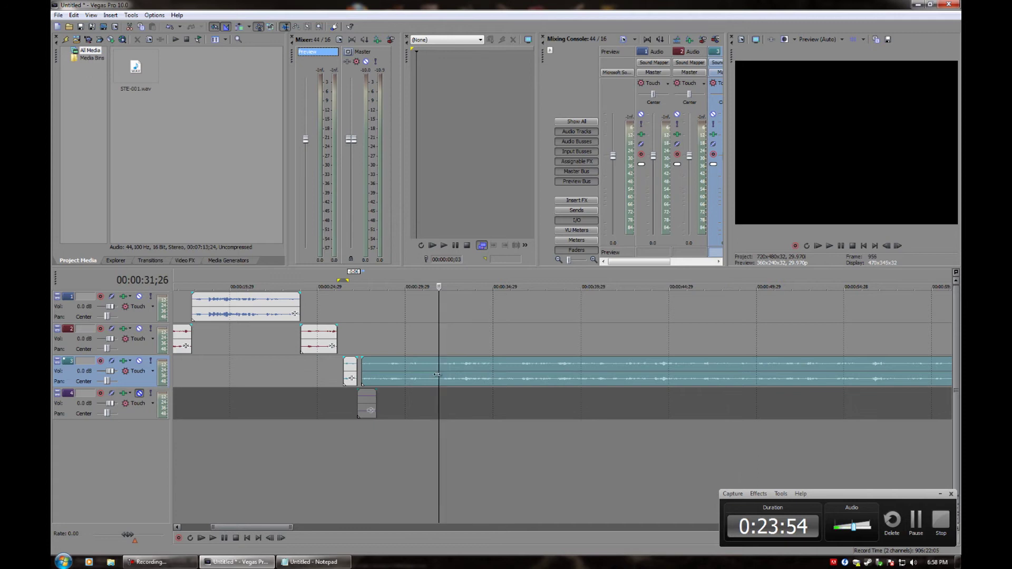
pyautogui.press('space')
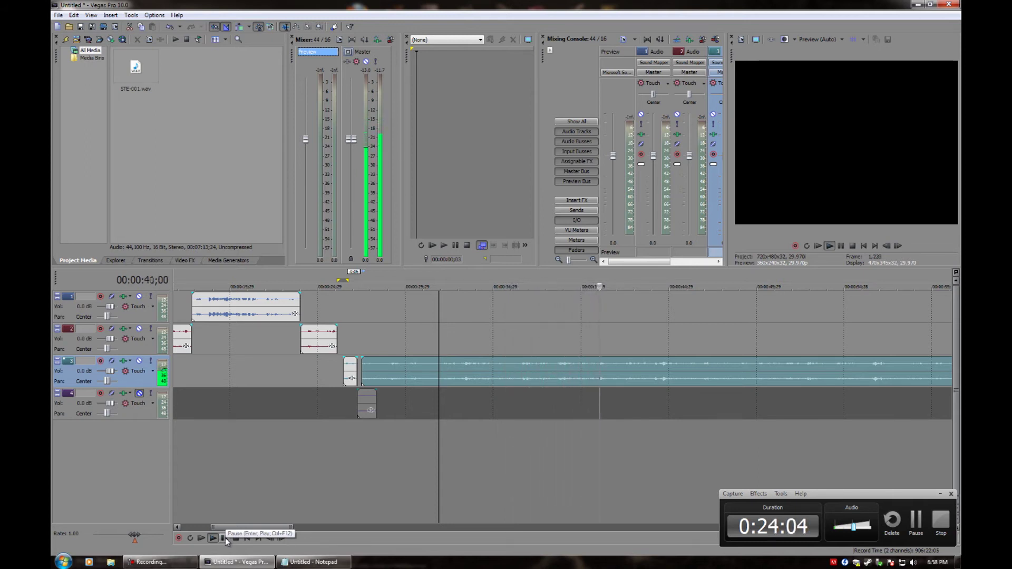
pyautogui.click(225, 537)
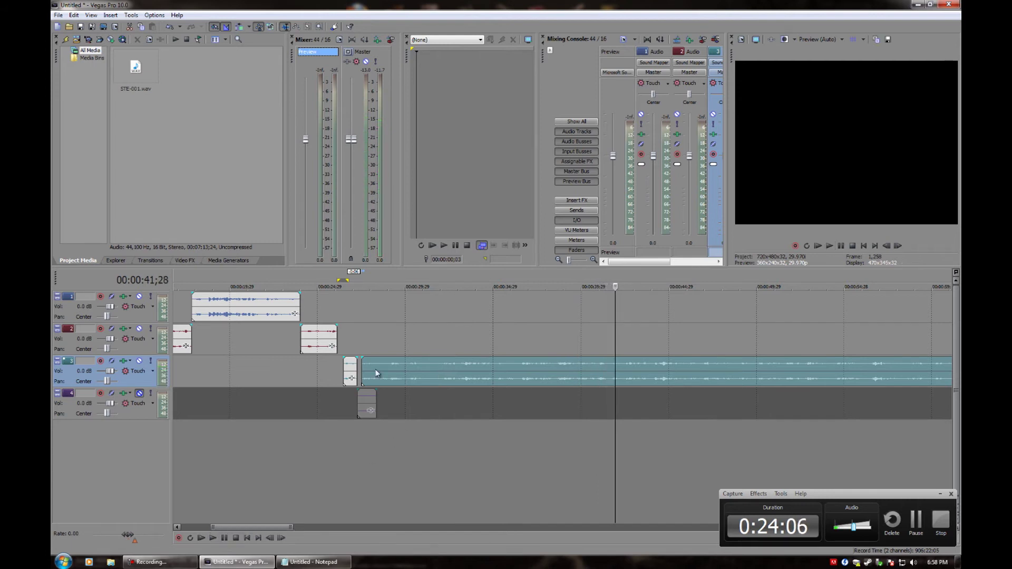
# Resume playback through the interview and stop at about 01:02;15
pyautogui.scroll(-3, 444, 413)
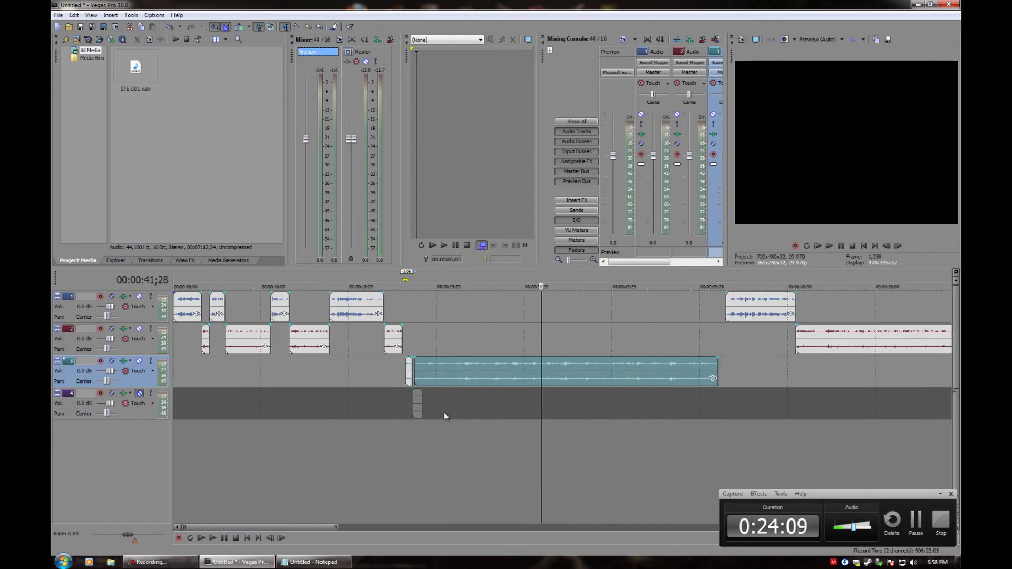
pyautogui.press('space')
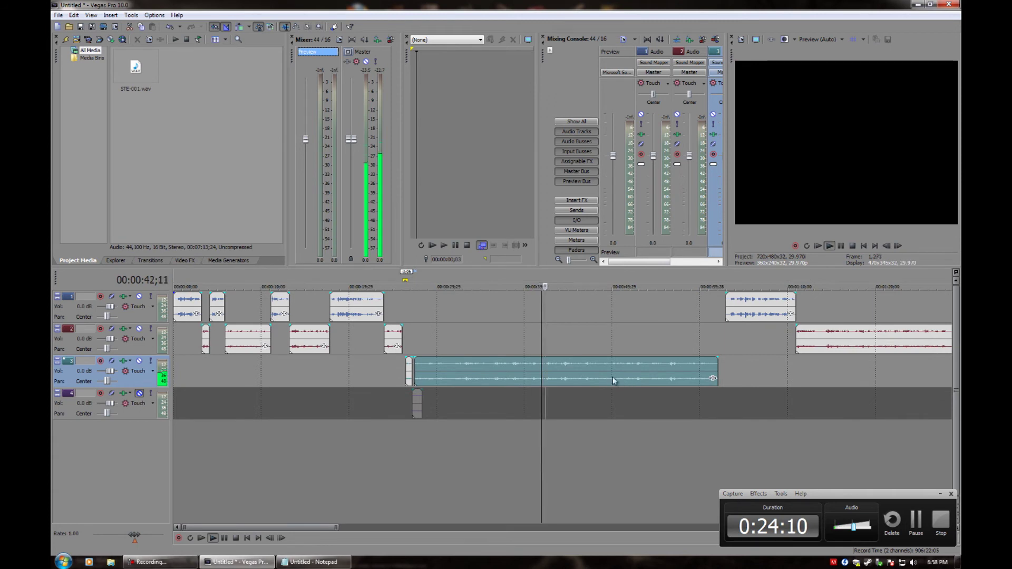
pyautogui.click(728, 304)
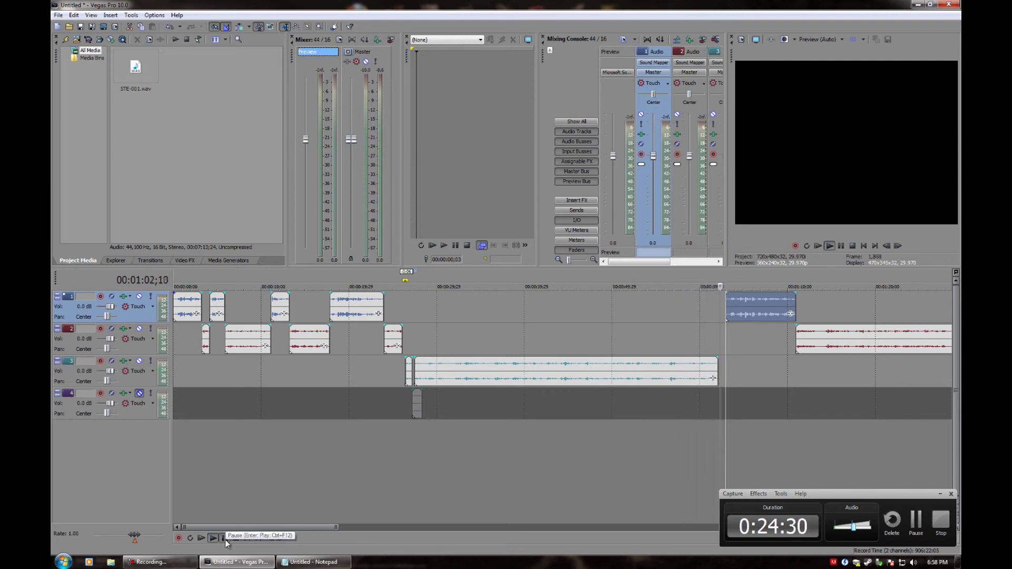
pyautogui.click(224, 538)
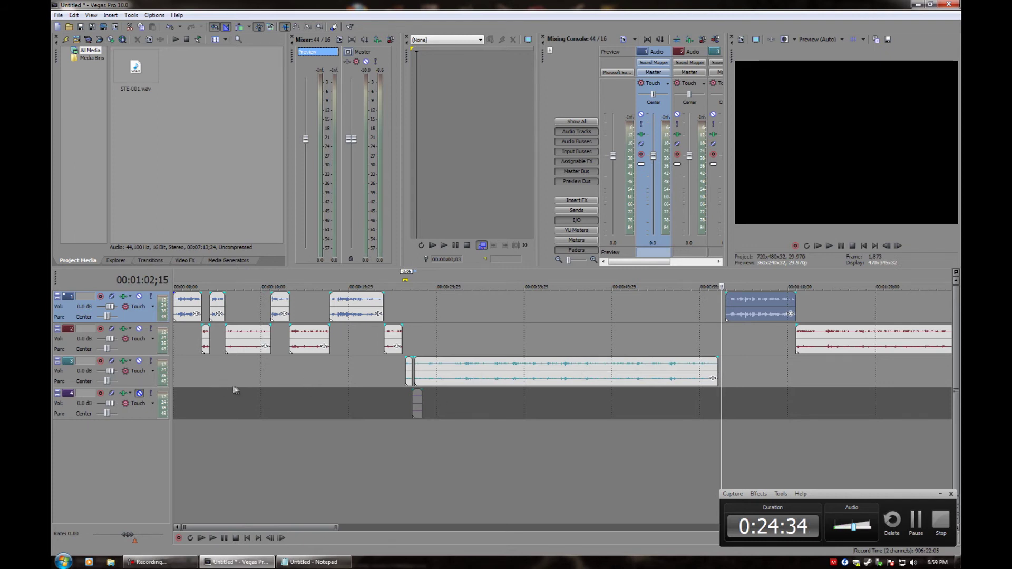
# Select track 2's long clip starting at 01:11;00 and frame it in the timeline view
pyautogui.click(806, 342)
pyautogui.scroll(-2, 770, 366)
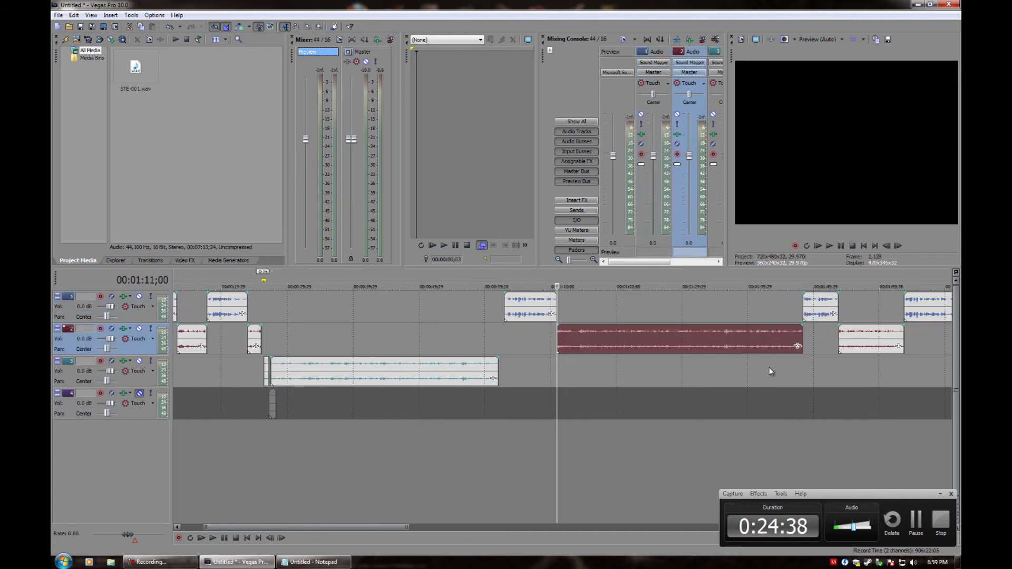
pyautogui.scroll(2, 763, 368)
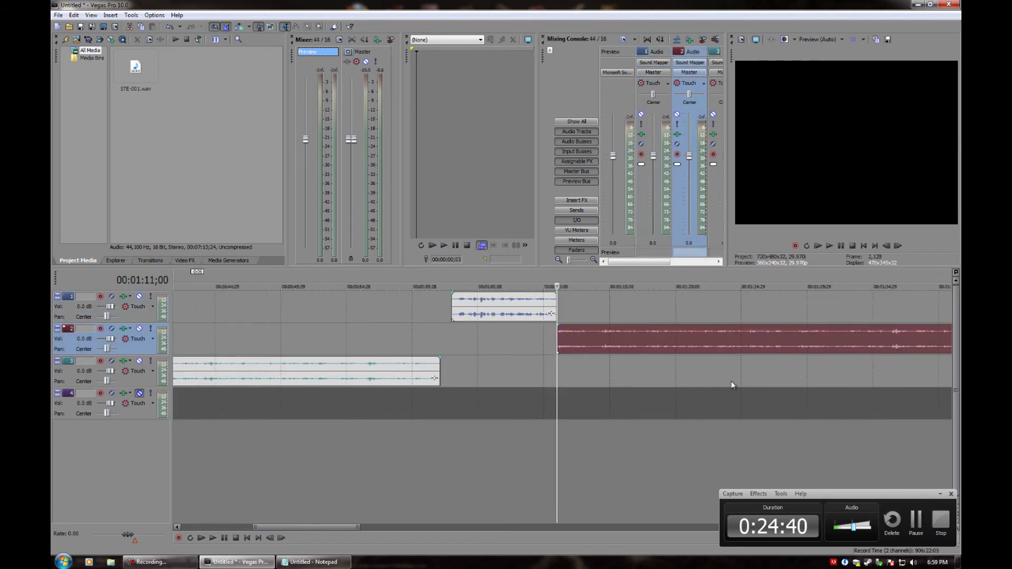
pyautogui.scroll(-1, 732, 385)
pyautogui.hscroll(-2, 324, 530)
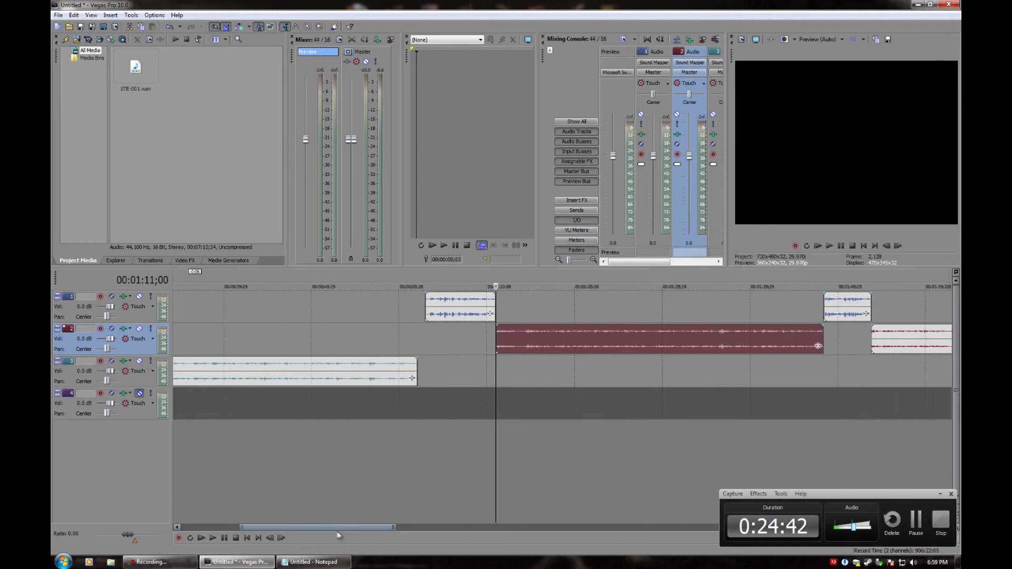
pyautogui.moveTo(337, 529); pyautogui.dragTo(374, 528)
# Play the long track 2 clip to about 01:46;10, then place the edit point at 01:14;02
pyautogui.press('space')
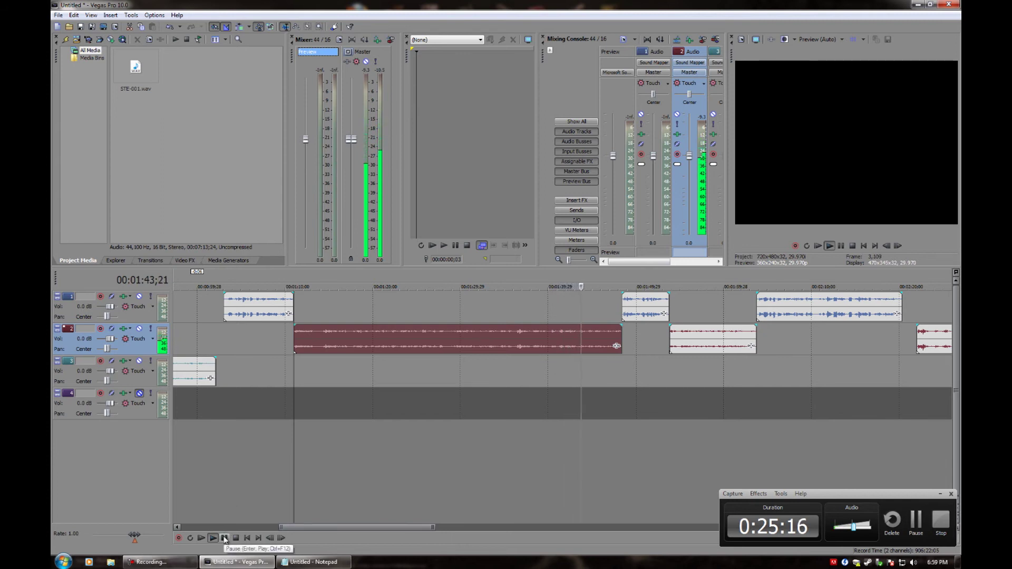
pyautogui.click(224, 538)
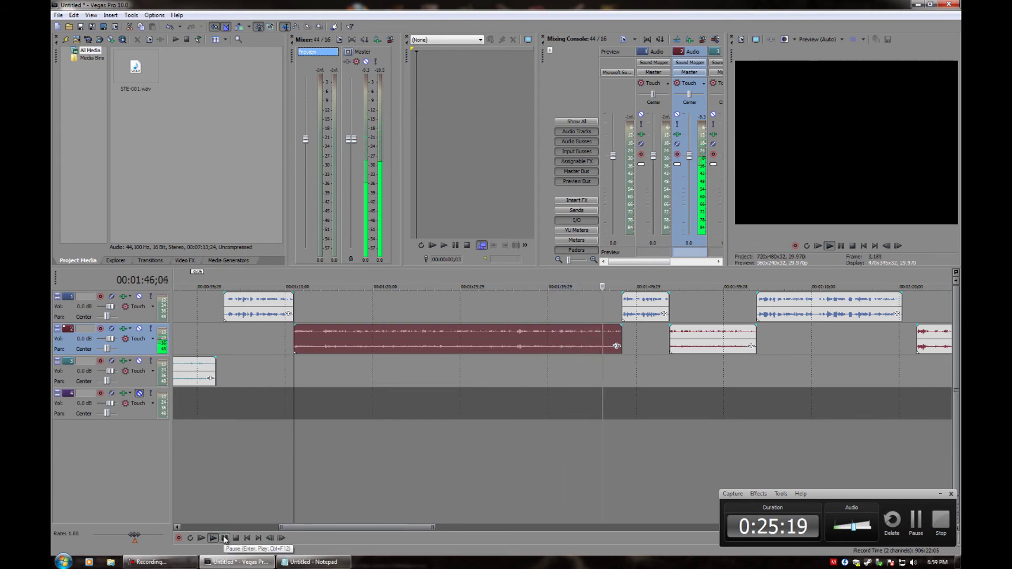
pyautogui.click(318, 342)
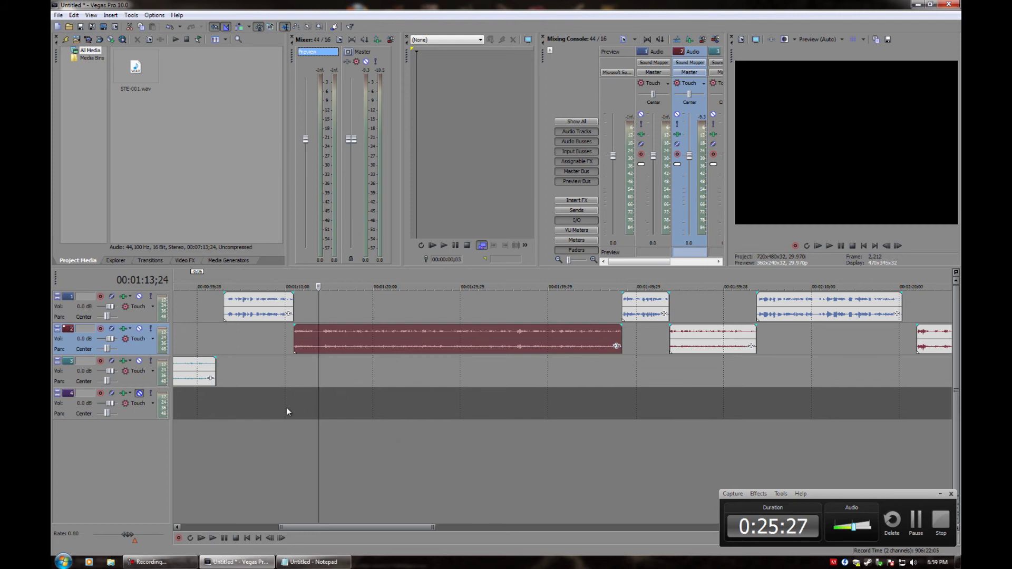
pyautogui.scroll(3, 287, 408)
pyautogui.hscroll(3, 343, 526)
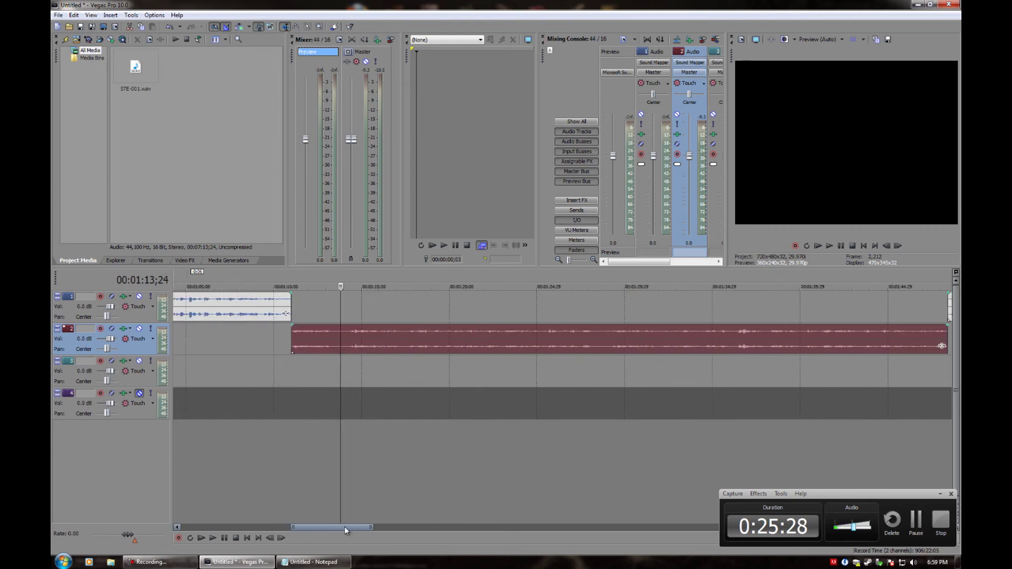
pyautogui.click(344, 345)
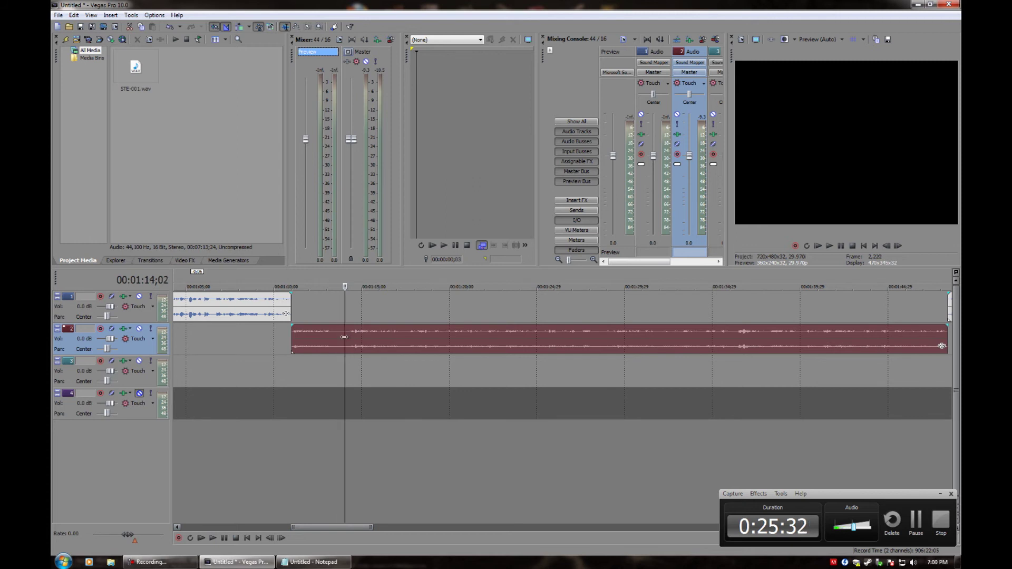
# Try a cut at 01:14;02 with the later piece on track 3, then revert it
pyautogui.press('s')
pyautogui.moveTo(363, 353); pyautogui.dragTo(378, 373)
pyautogui.press('space')
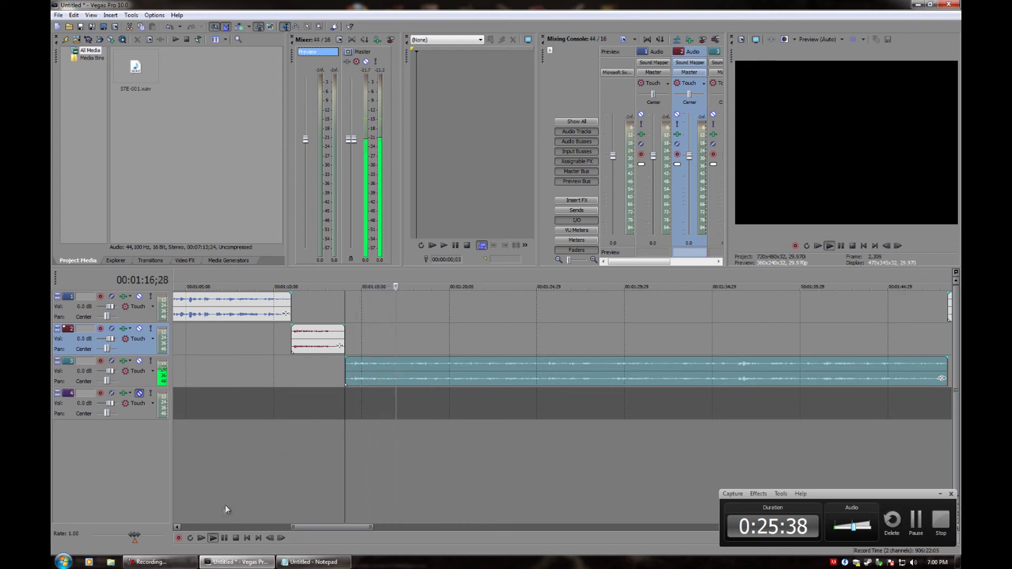
pyautogui.click(224, 538)
pyautogui.moveTo(404, 365); pyautogui.dragTo(406, 348)
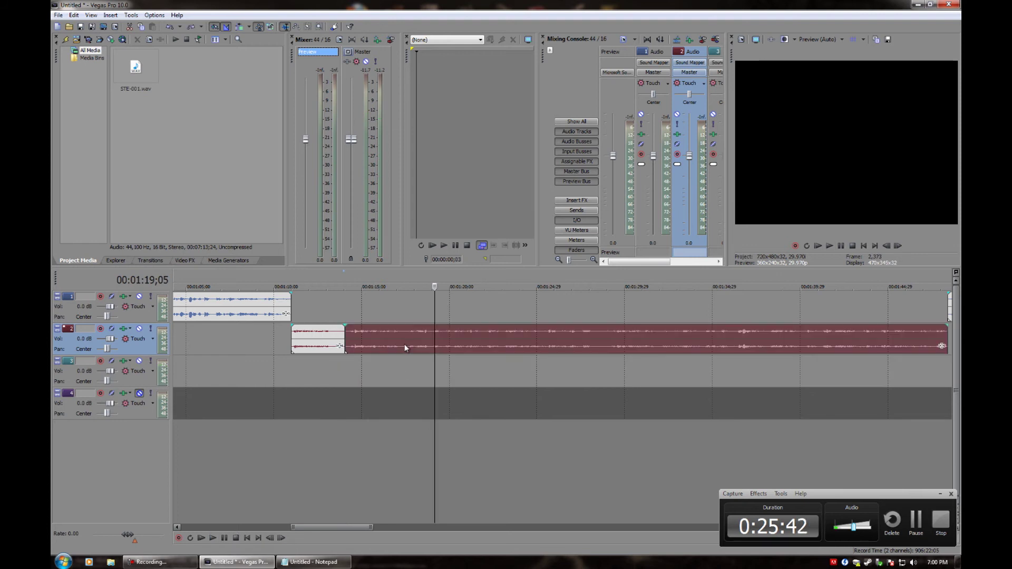
pyautogui.press('Delete')
# Replay from 01:11;00, try a cut at 01:14;07 onto track 3, then undo it
pyautogui.click(293, 335)
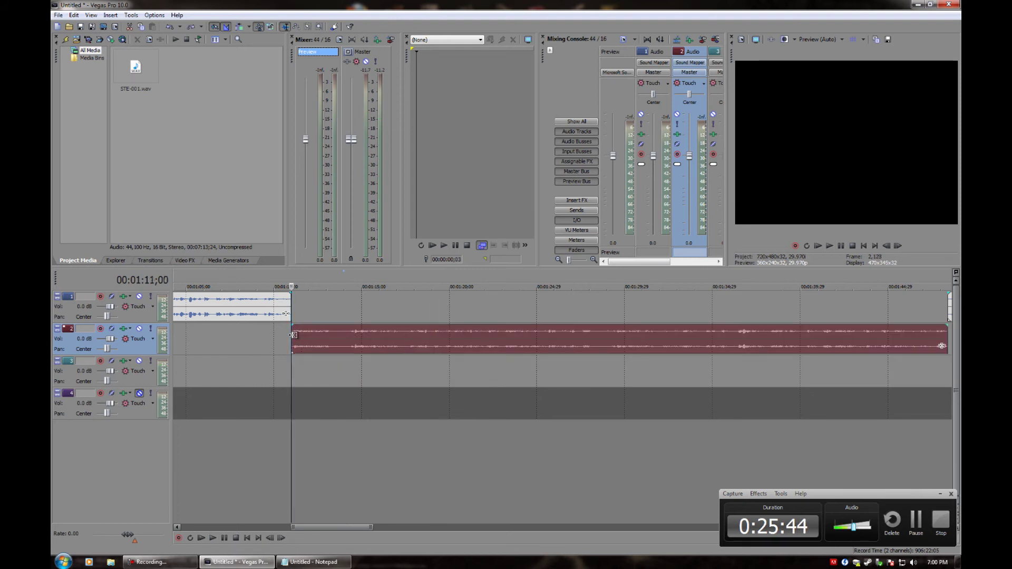
pyautogui.press('space')
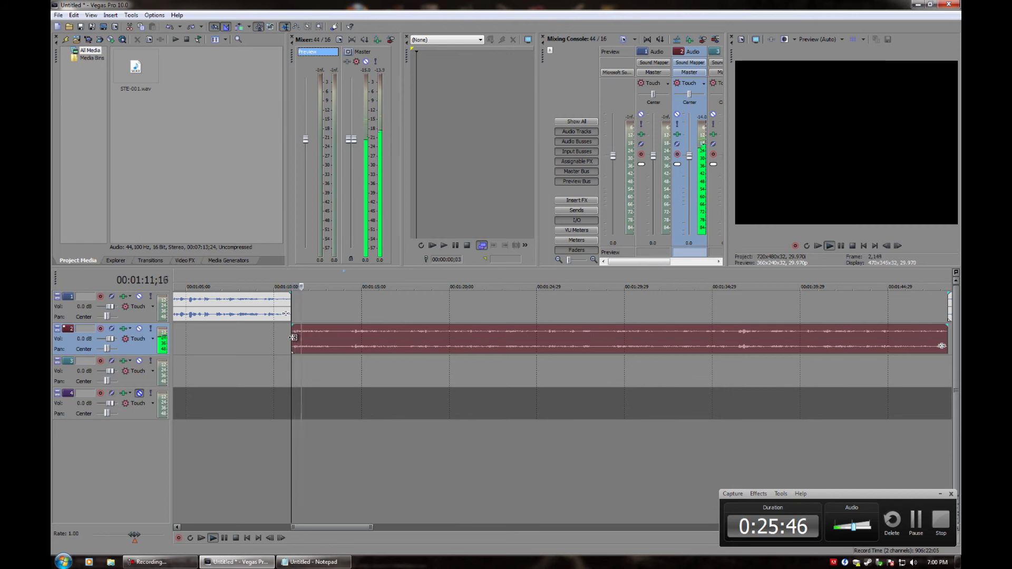
pyautogui.click(225, 539)
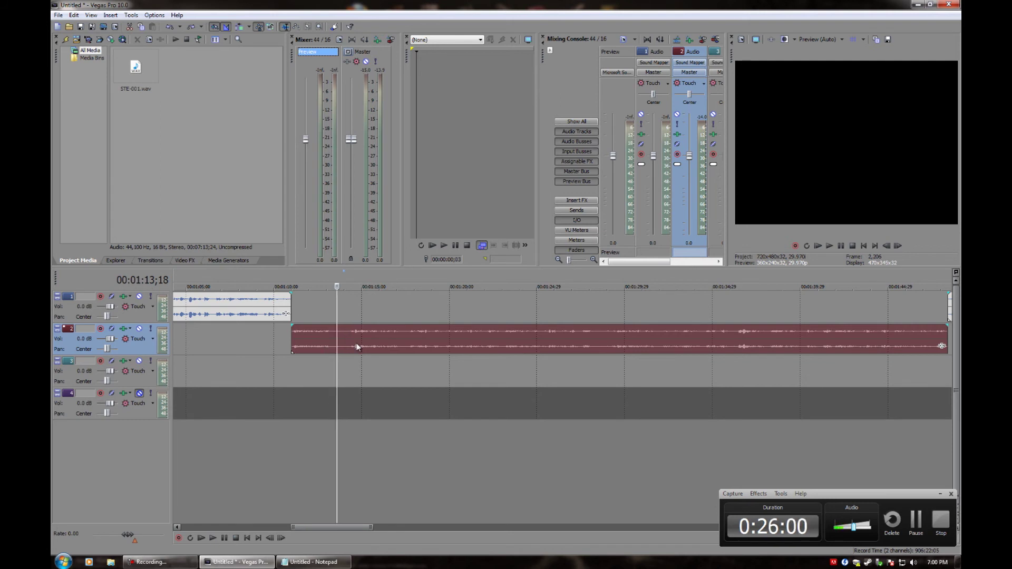
pyautogui.click(348, 337)
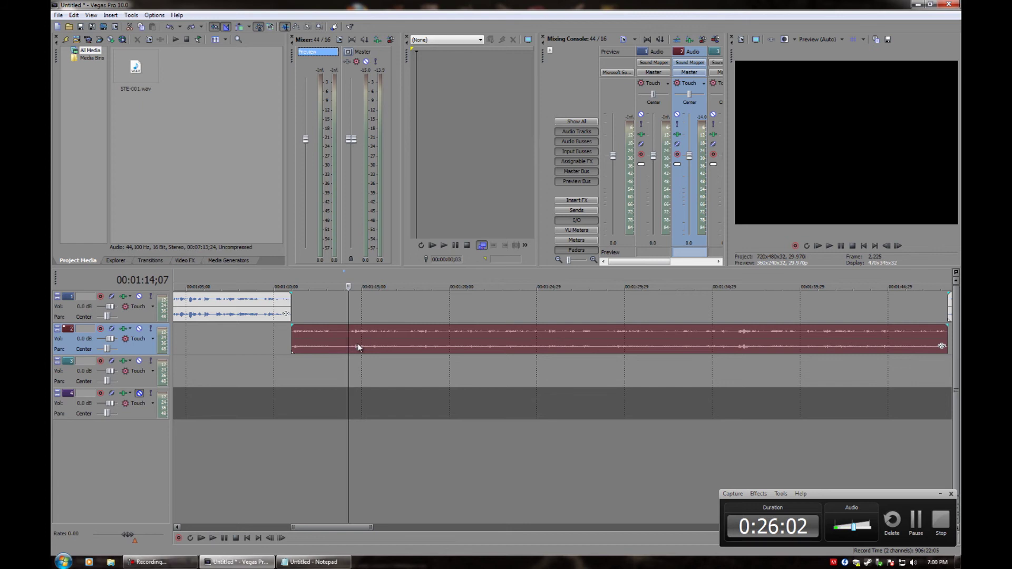
pyautogui.press('s')
pyautogui.moveTo(370, 341); pyautogui.dragTo(368, 366)
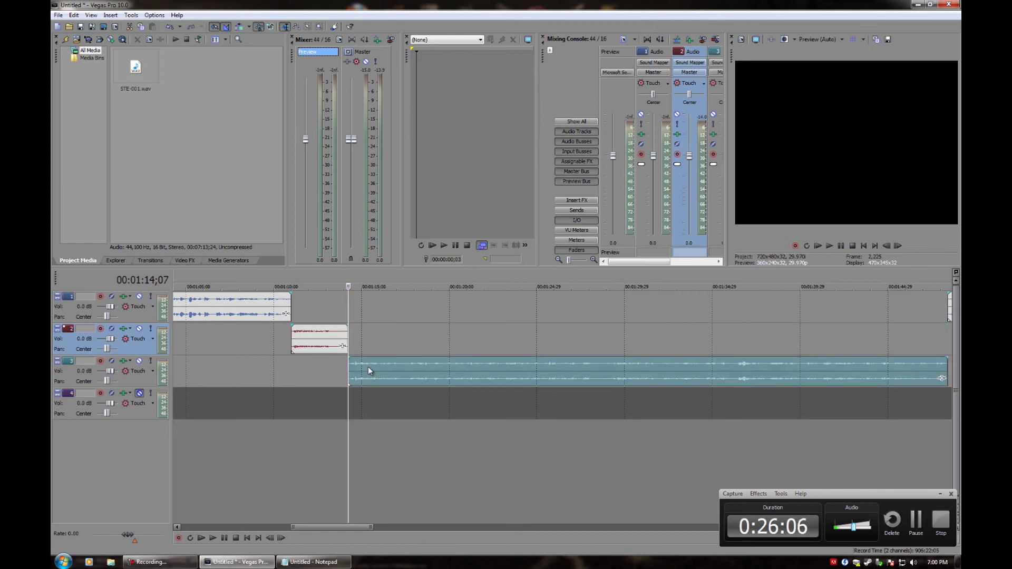
pyautogui.press('space')
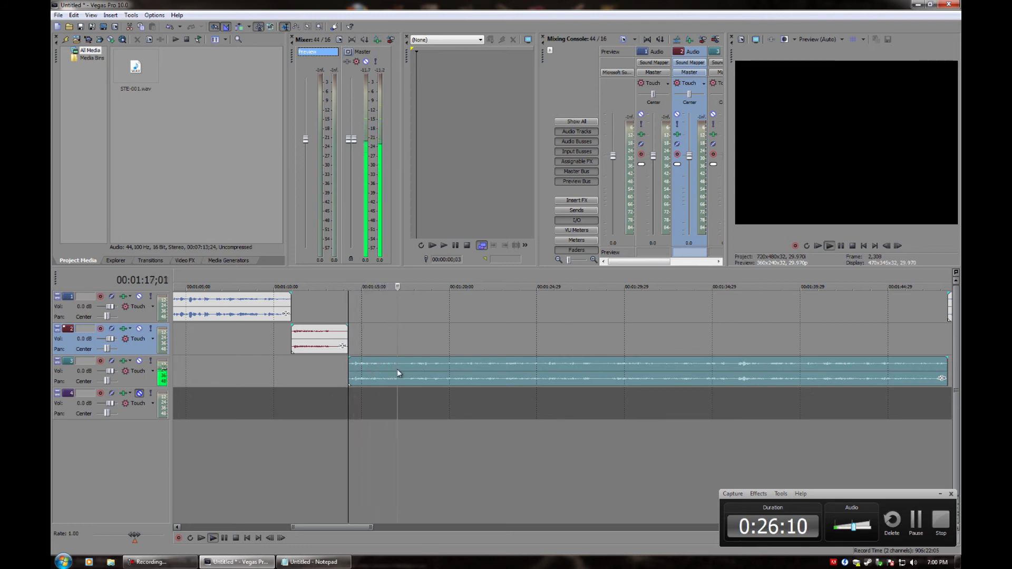
pyautogui.hotkey('ctrl', 'z')
pyautogui.hotkey('ctrl', 'z')
pyautogui.press('space')
# Try a cut at 01:17;15 onto track 3, audition it, and move the piece back to track 2
pyautogui.click(406, 343)
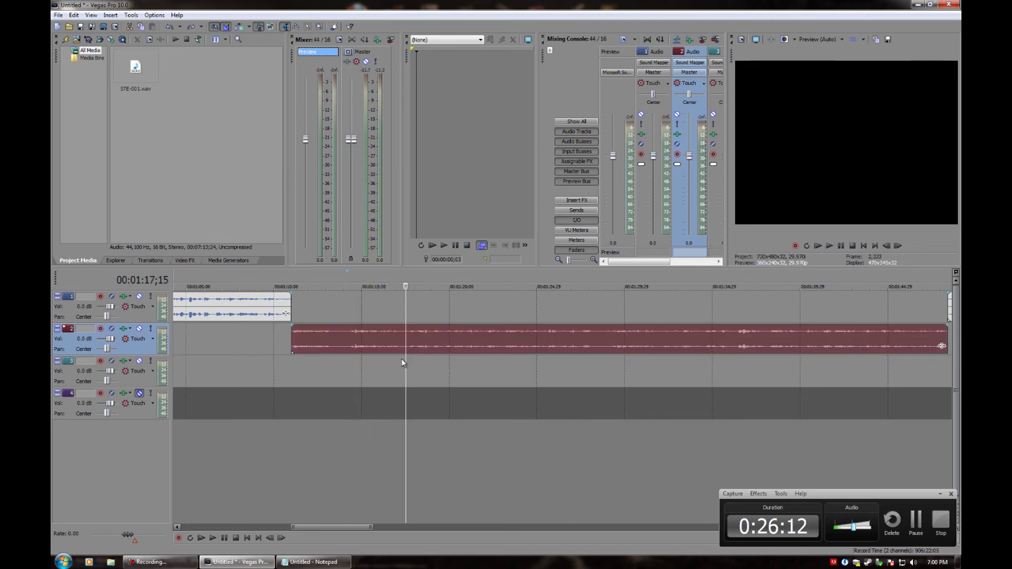
pyautogui.press('s')
pyautogui.moveTo(426, 342); pyautogui.dragTo(422, 366)
pyautogui.press('space')
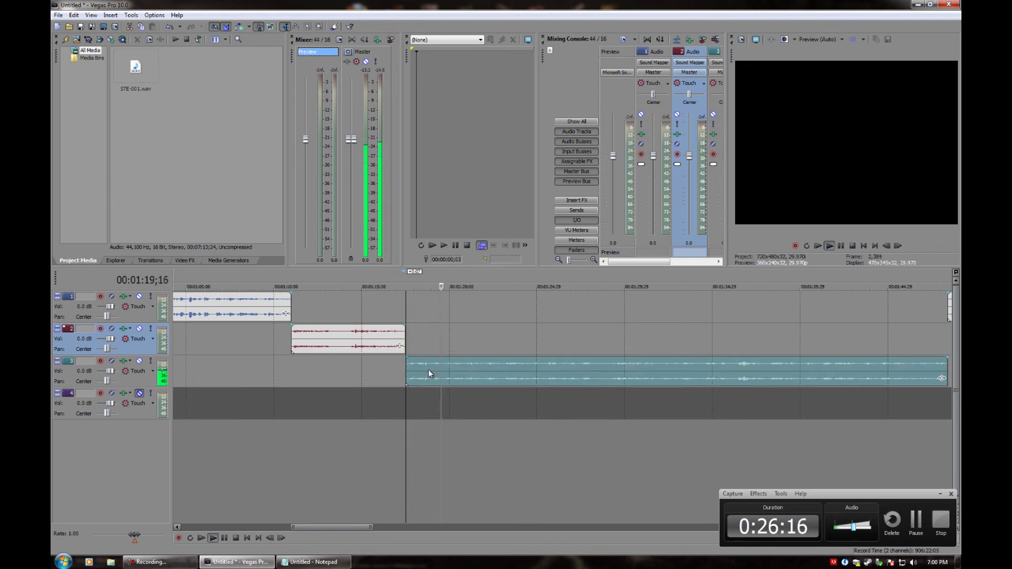
pyautogui.press('space')
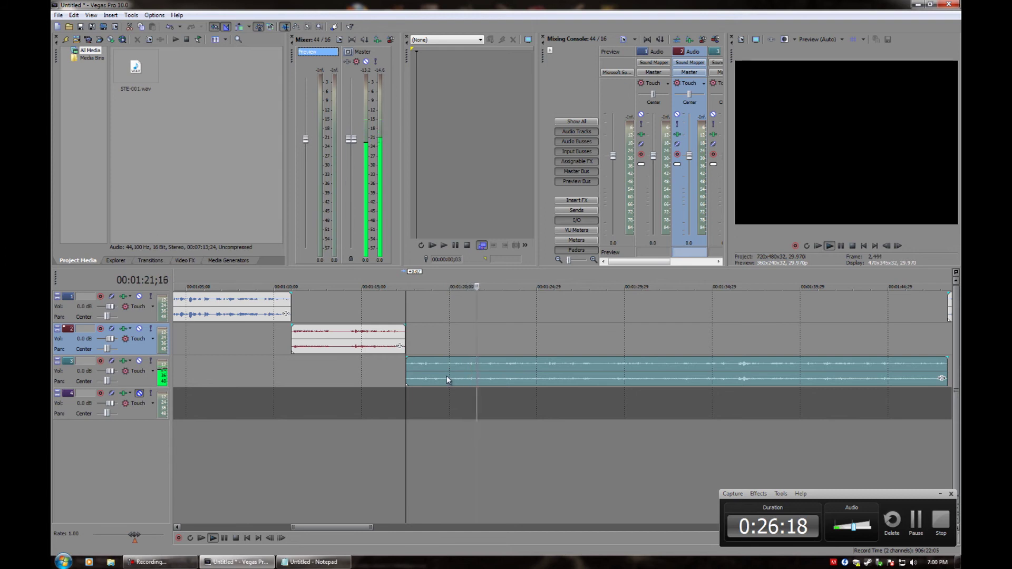
pyautogui.moveTo(450, 370); pyautogui.dragTo(457, 339)
# Split the track 2 clip at 01:20;06 and move the later piece onto track 3
pyautogui.click(452, 343)
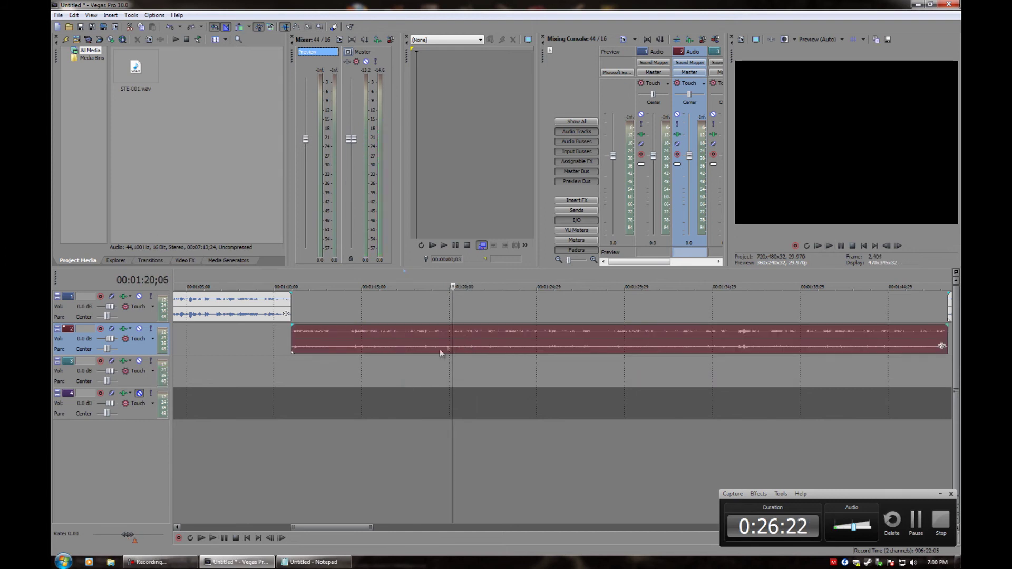
pyautogui.press('s')
pyautogui.moveTo(478, 340); pyautogui.dragTo(480, 362)
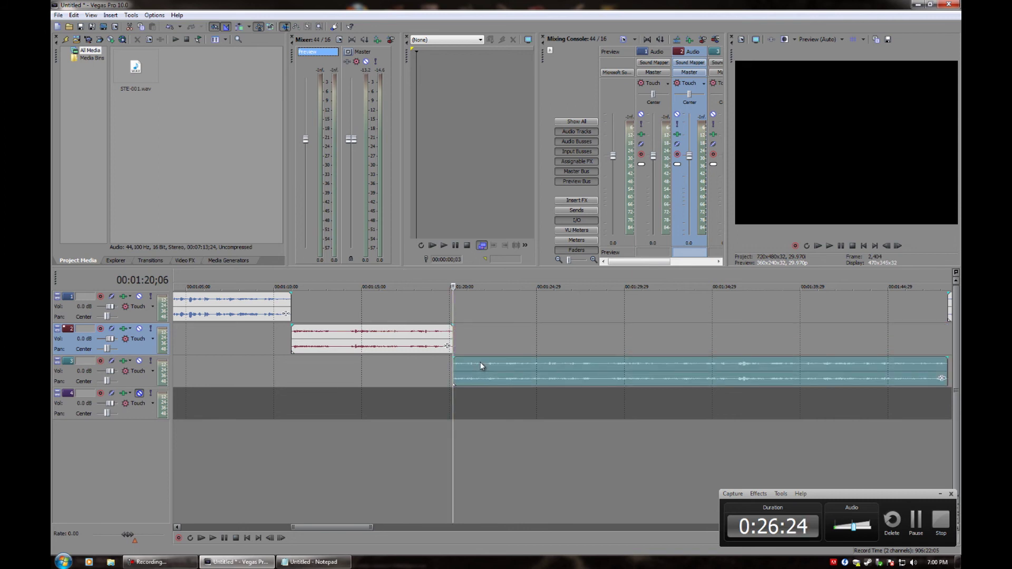
pyautogui.press('space')
pyautogui.press('space')
pyautogui.scroll(10, 446, 390)
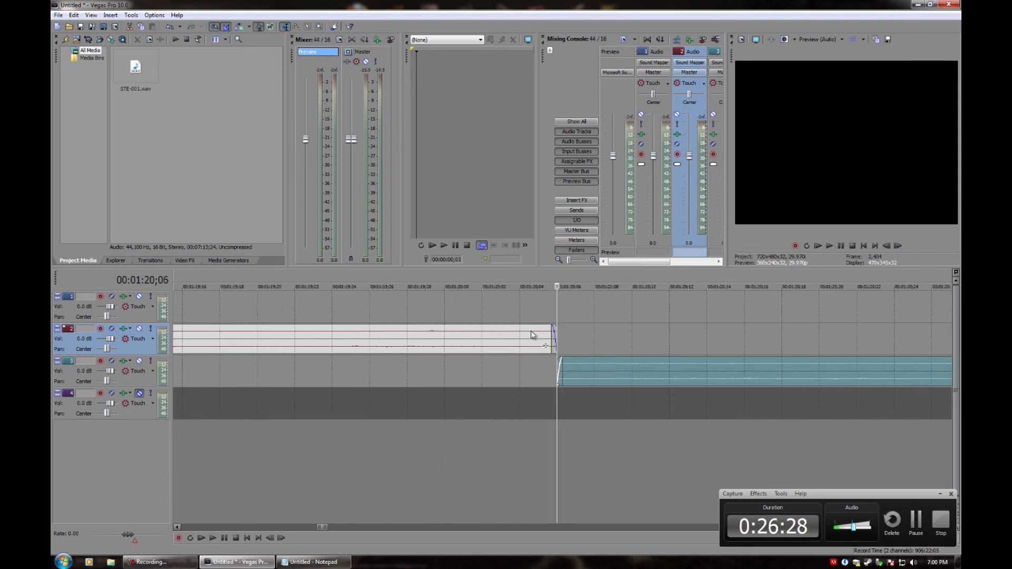
# Trim track 2's clip end to 01:19;29, extend track 3's clip start to meet it, and play the join
pyautogui.click(555, 335)
pyautogui.moveTo(555, 335); pyautogui.dragTo(496, 336)
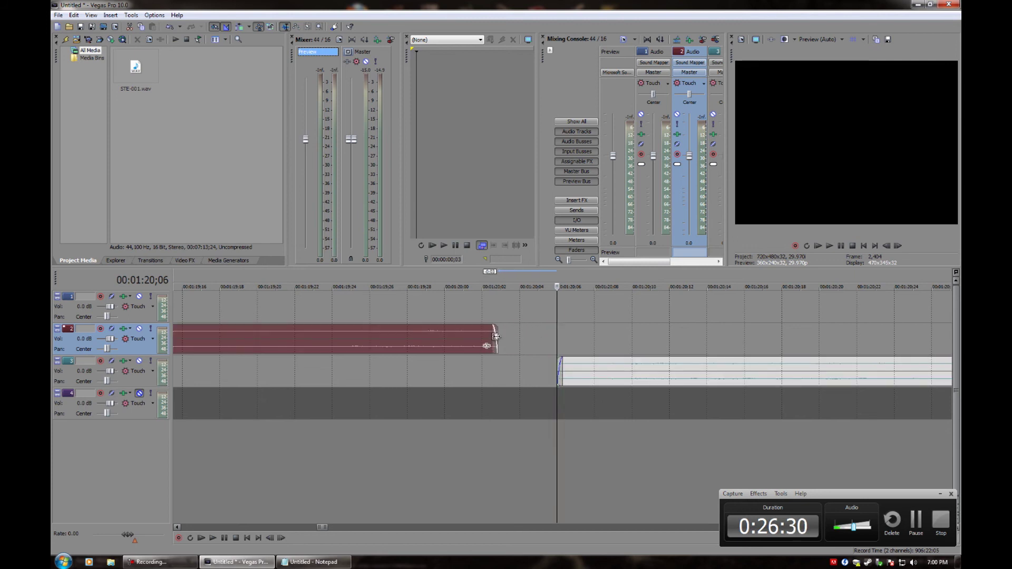
pyautogui.moveTo(558, 364); pyautogui.dragTo(512, 368)
pyautogui.click(519, 369)
pyautogui.moveTo(498, 340); pyautogui.dragTo(438, 343)
pyautogui.moveTo(511, 362); pyautogui.dragTo(491, 363)
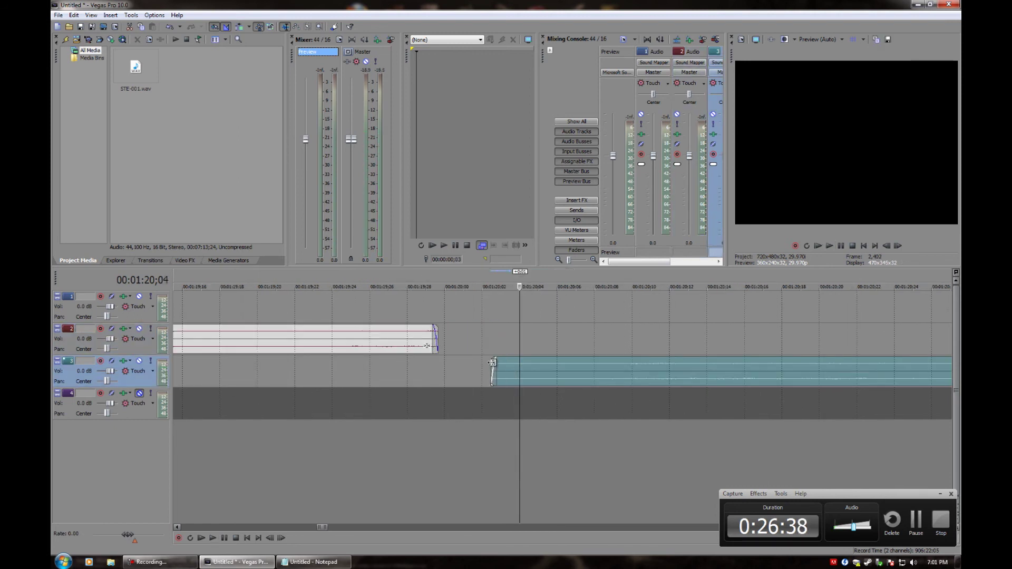
pyautogui.press('space')
pyautogui.scroll(-4, 490, 375)
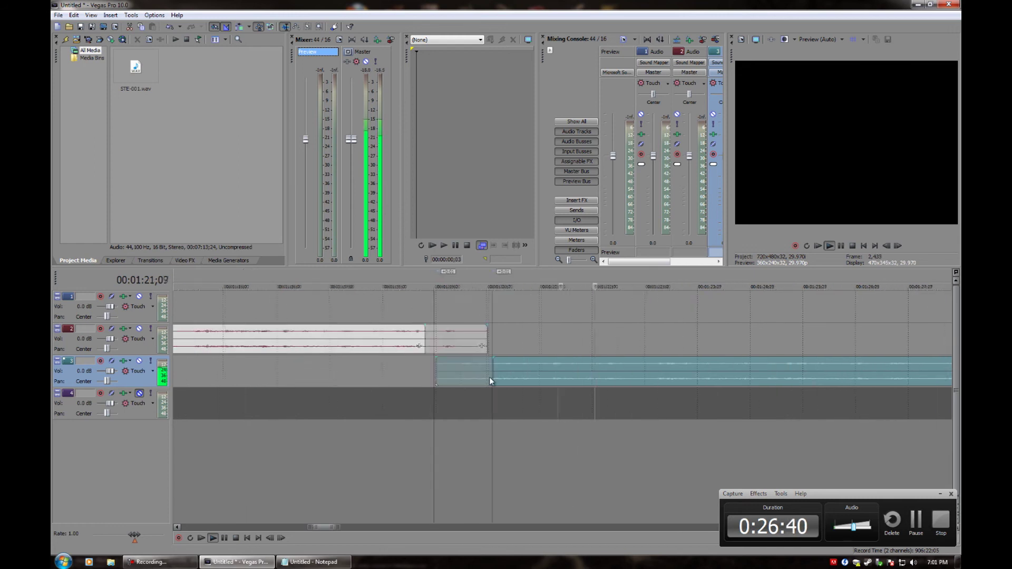
pyautogui.scroll(-4, 474, 411)
pyautogui.moveTo(358, 527); pyautogui.dragTo(407, 525)
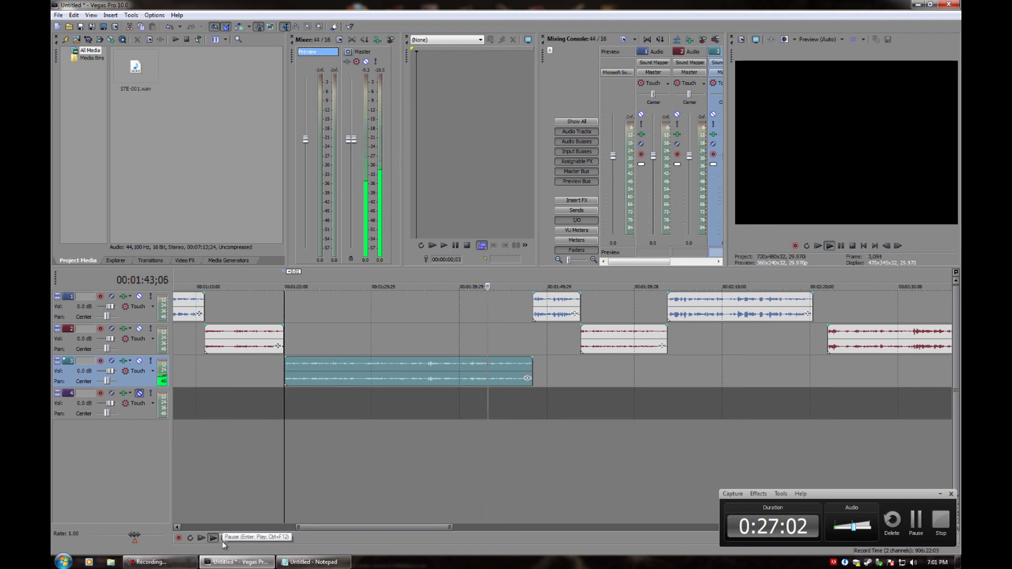
# Stop at 01:43;28 and audition the track 3 clip from 01:40;16 and 01:38;21 to find the cut
pyautogui.press('Return')
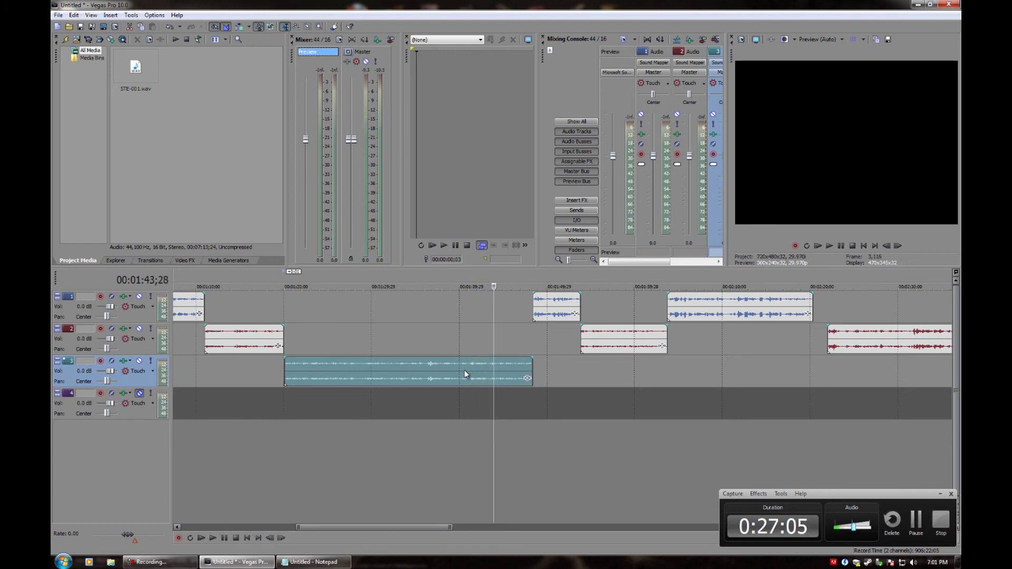
pyautogui.click(463, 371)
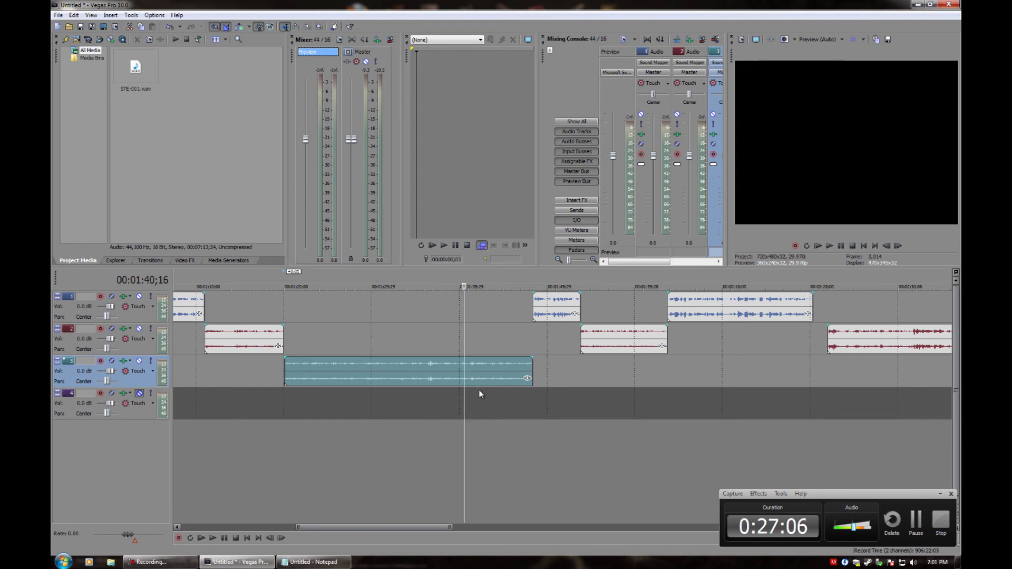
pyautogui.scroll(2, 455, 388)
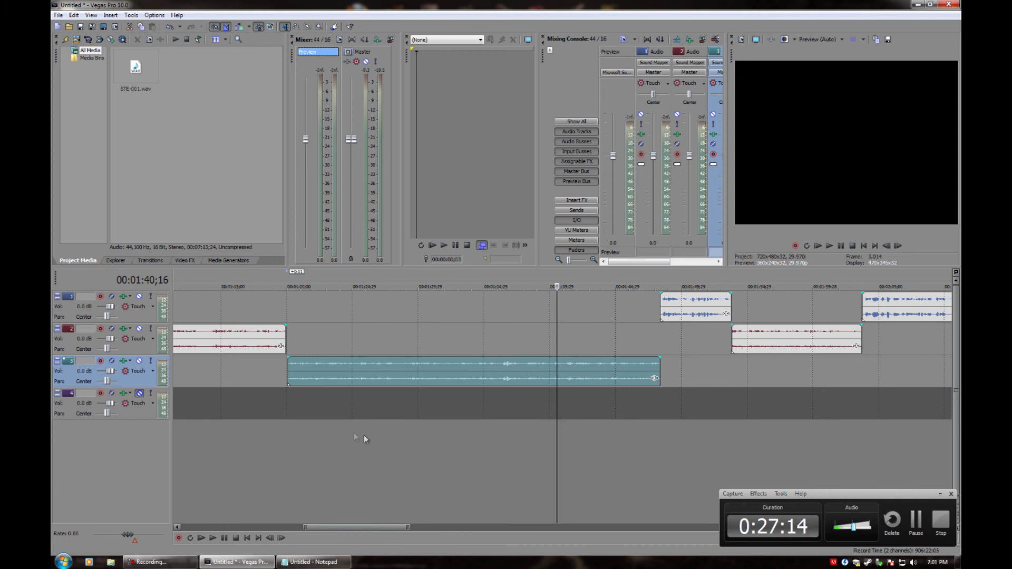
pyautogui.click(224, 537)
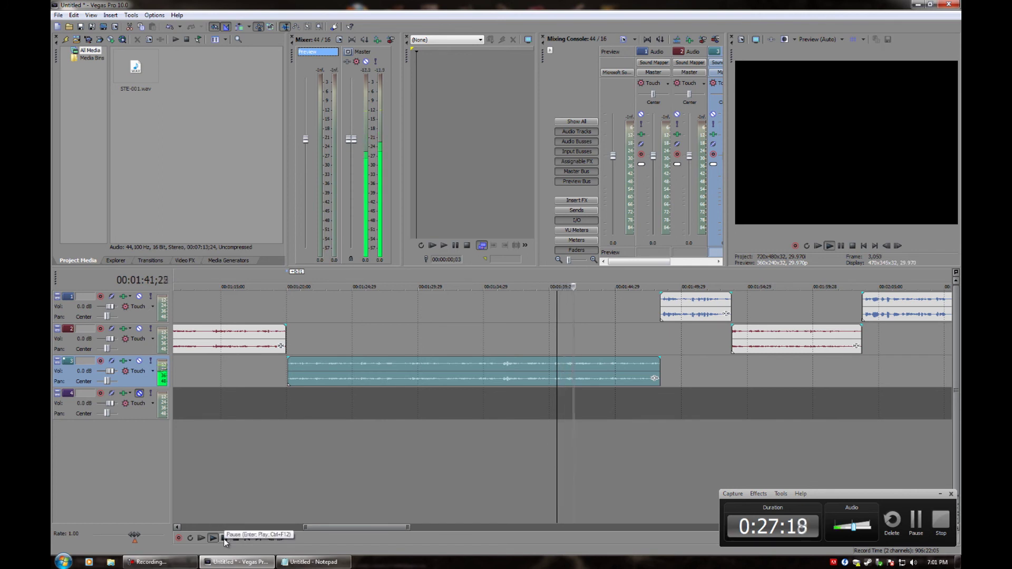
pyautogui.click(224, 539)
pyautogui.scroll(4, 403, 451)
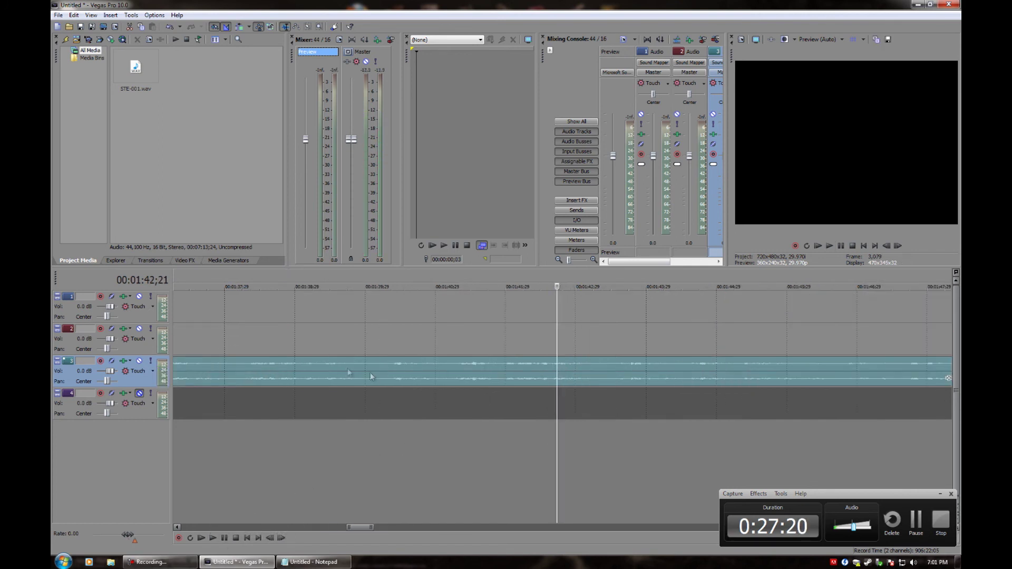
pyautogui.click(274, 341)
pyautogui.scroll(-5, 311, 399)
pyautogui.press('space')
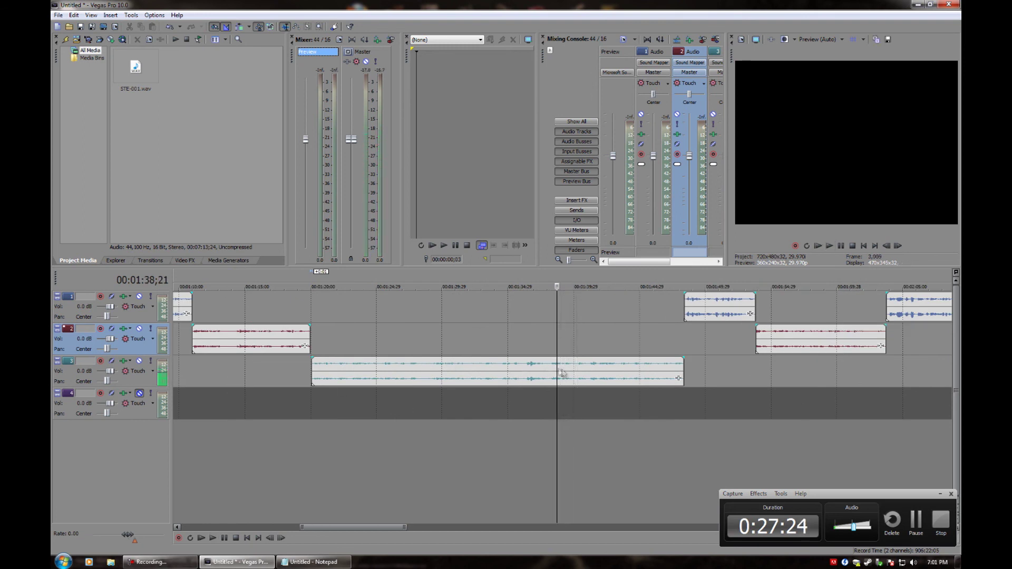
# Split the track 3 clip at 01:40;05 and move the later piece up onto track 2
pyautogui.click(574, 369)
pyautogui.click(574, 368)
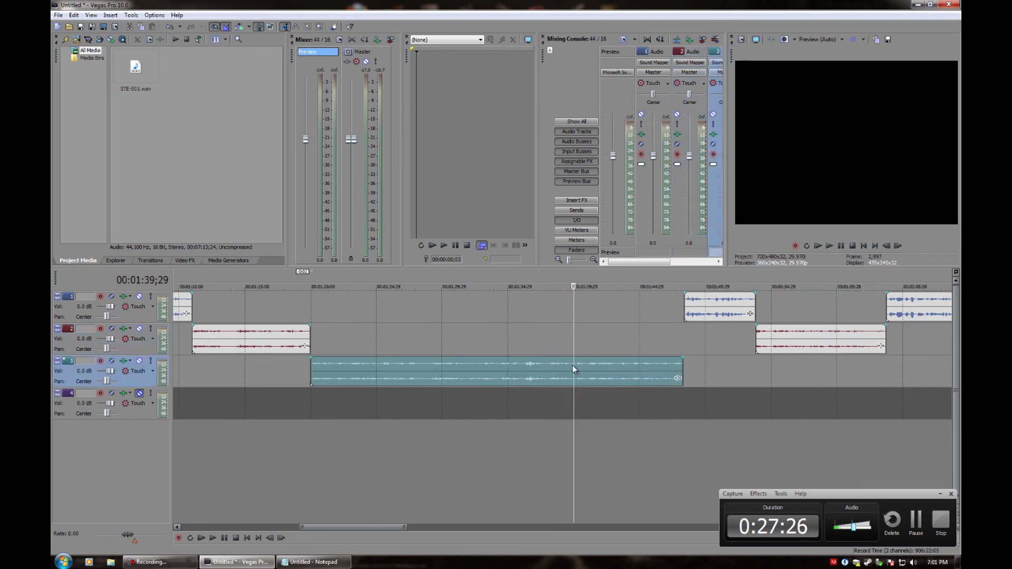
pyautogui.scroll(5, 573, 369)
pyautogui.click(570, 377)
pyautogui.press('s')
pyautogui.moveTo(590, 368); pyautogui.dragTo(588, 346)
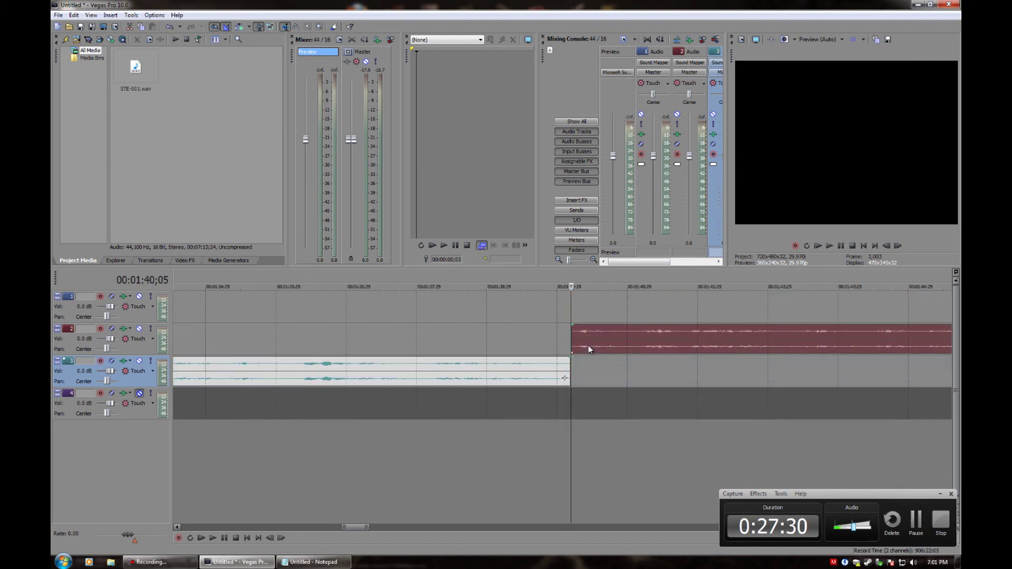
pyautogui.scroll(-10, 464, 369)
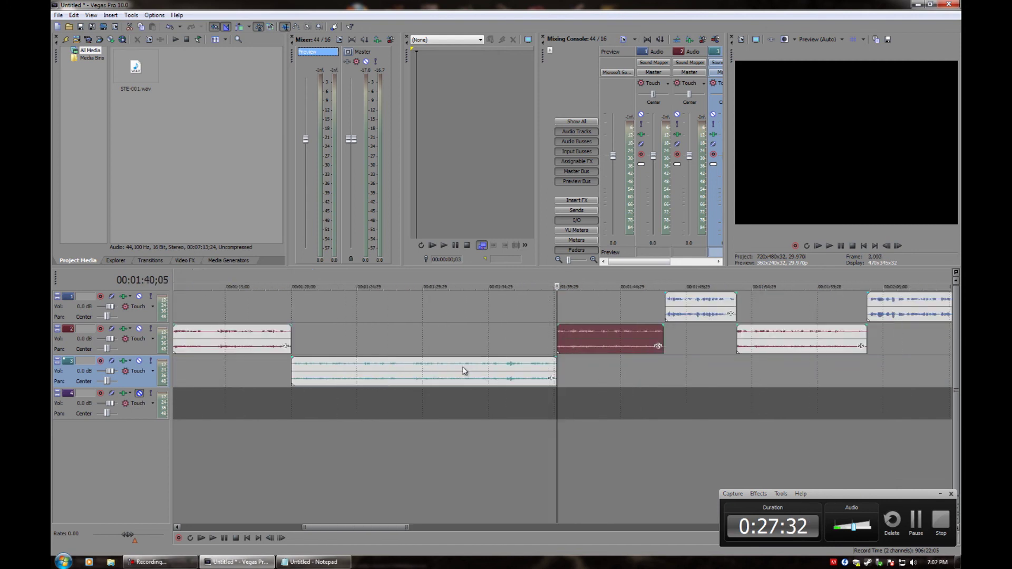
pyautogui.scroll(4, 447, 375)
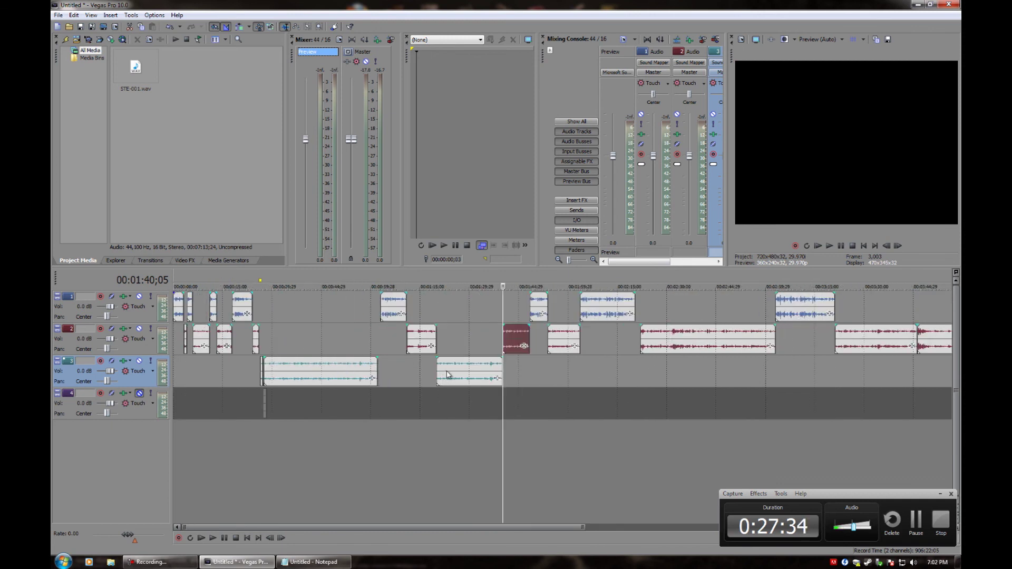
# Move the teal 01:20–01:40 clip onto a new fifth track and play it from its start
pyautogui.click(446, 377)
pyautogui.moveTo(444, 428); pyautogui.dragTo(444, 428)
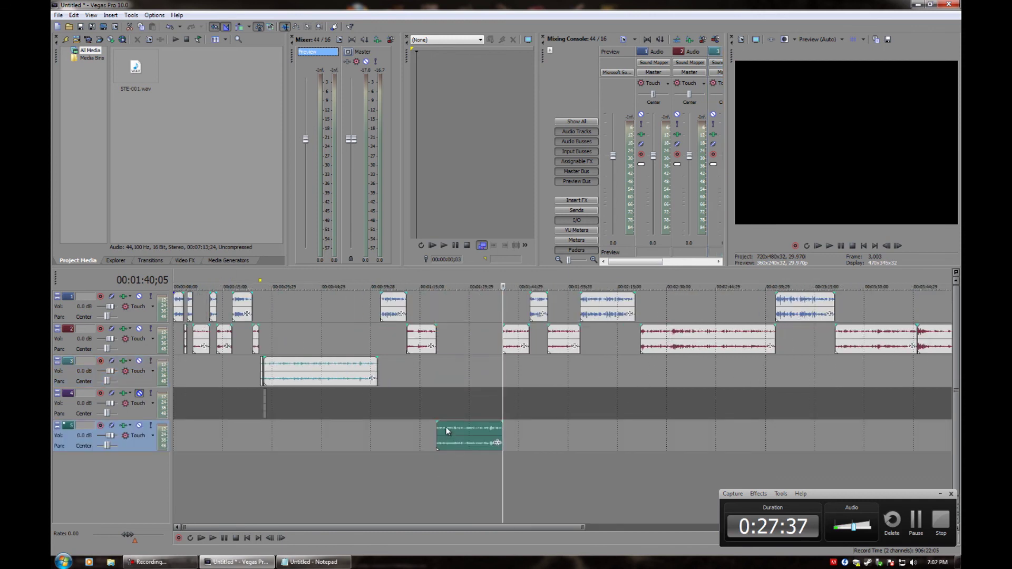
pyautogui.click(435, 438)
pyautogui.scroll(4, 435, 439)
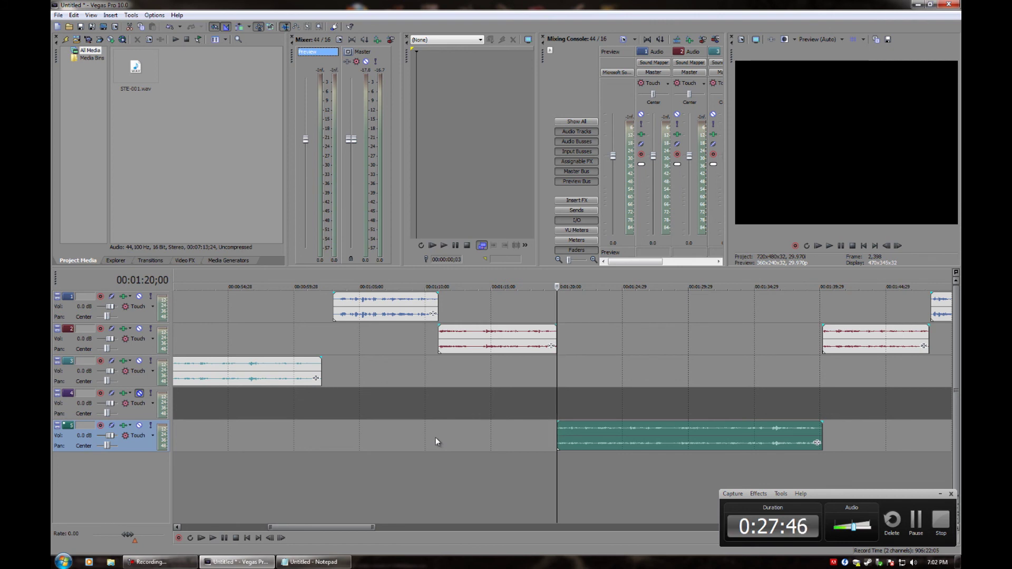
pyautogui.press('space')
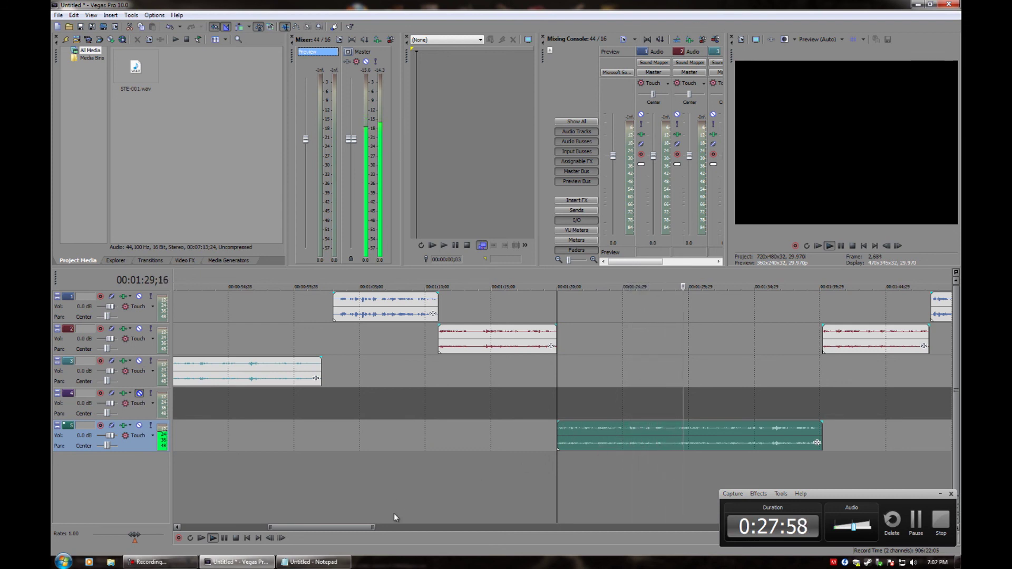
pyautogui.moveTo(344, 530); pyautogui.dragTo(378, 527)
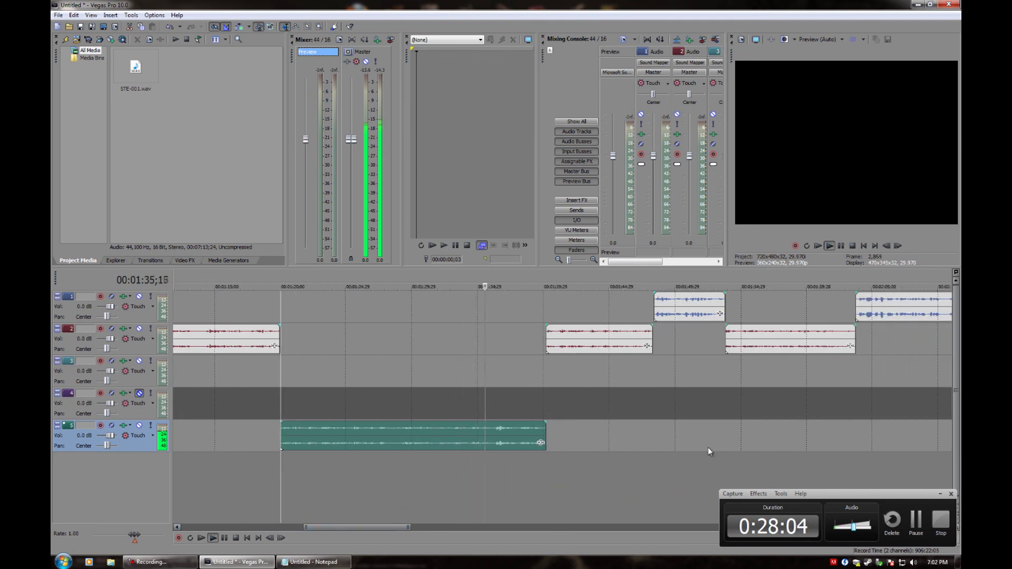
pyautogui.moveTo(842, 496)
pyautogui.mouseDown()
pyautogui.moveTo(842, 467)
pyautogui.moveTo(846, 481)
pyautogui.mouseUp()
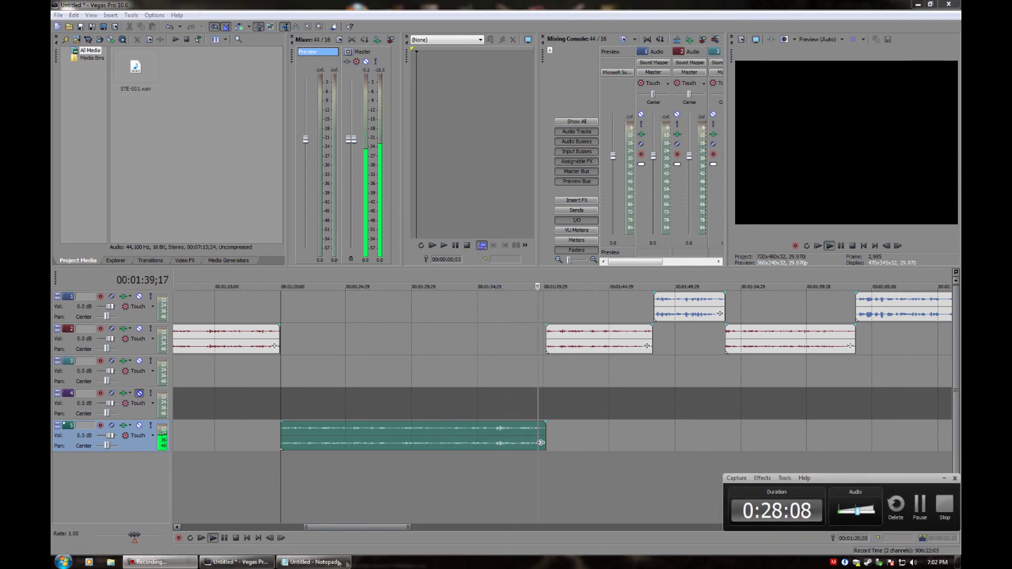
# Pause, then mark a 1:20;00–1:29;07 range on the track 5 clip and clear it again
pyautogui.click(224, 537)
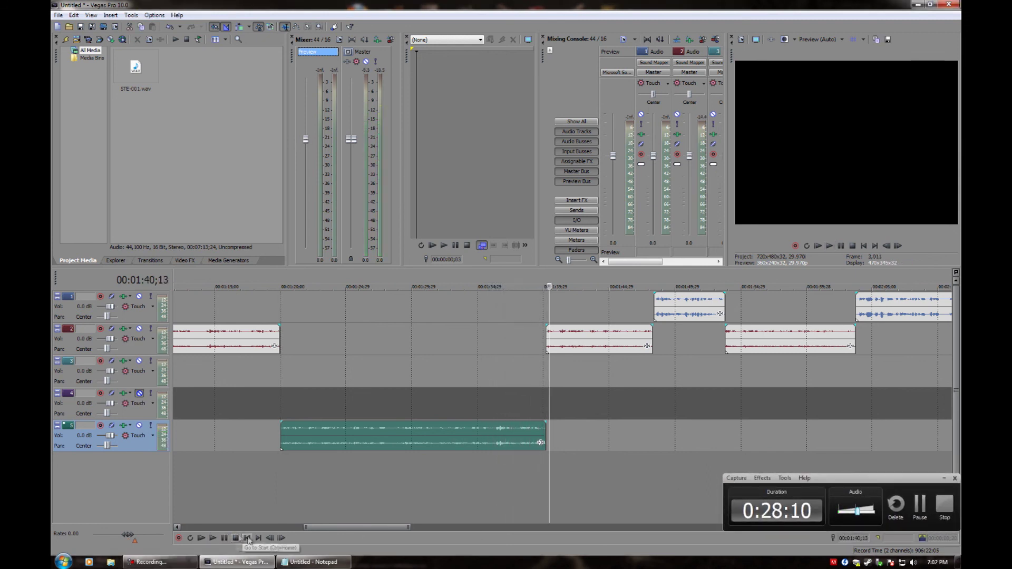
pyautogui.doubleClick(409, 444)
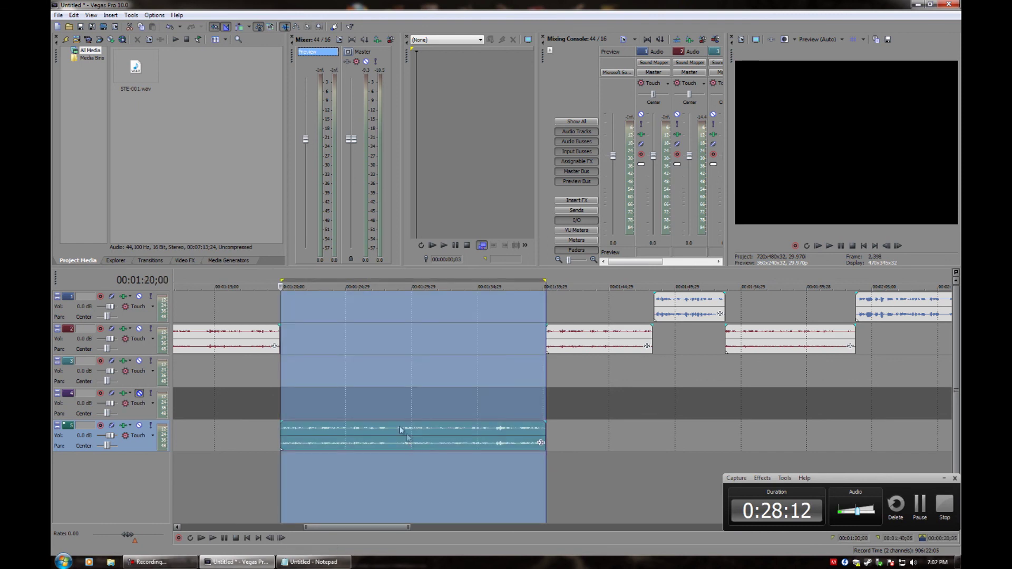
pyautogui.click(394, 406)
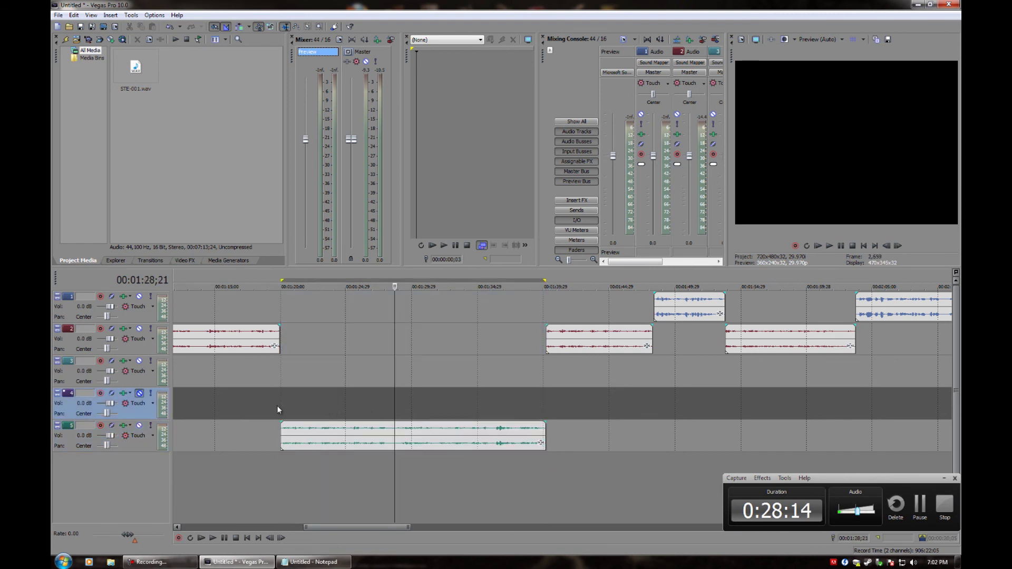
pyautogui.moveTo(280, 406); pyautogui.dragTo(543, 422)
pyautogui.moveTo(409, 421); pyautogui.dragTo(403, 424)
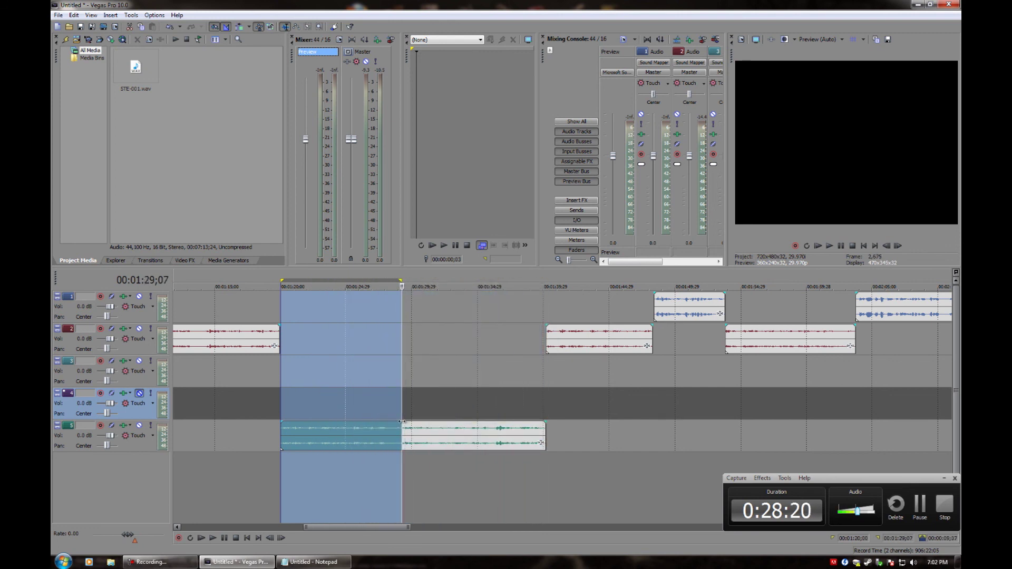
pyautogui.click(401, 425)
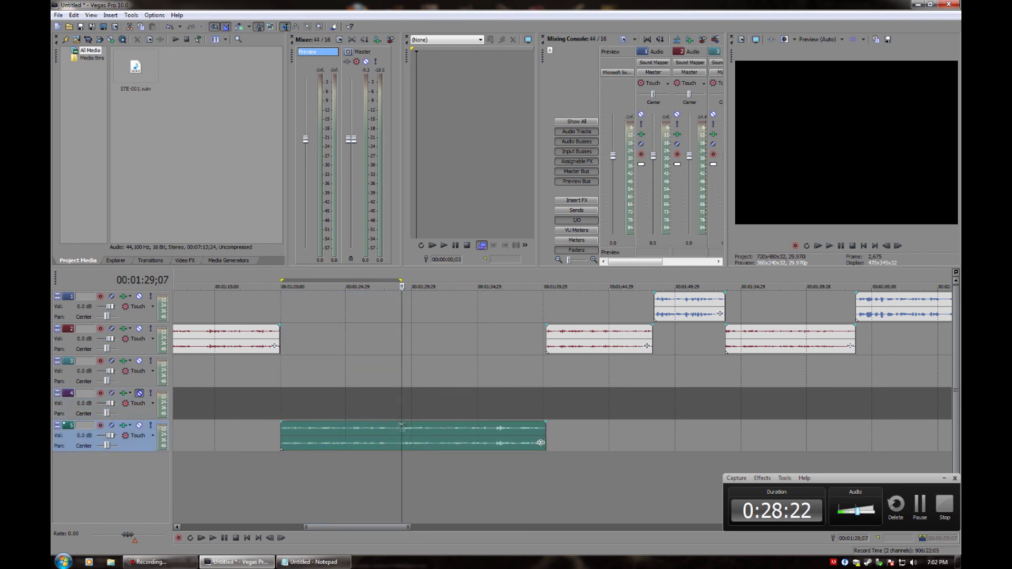
# Play the track 5 clip from its start, pause at 1:31;26, and split it there
pyautogui.click(282, 438)
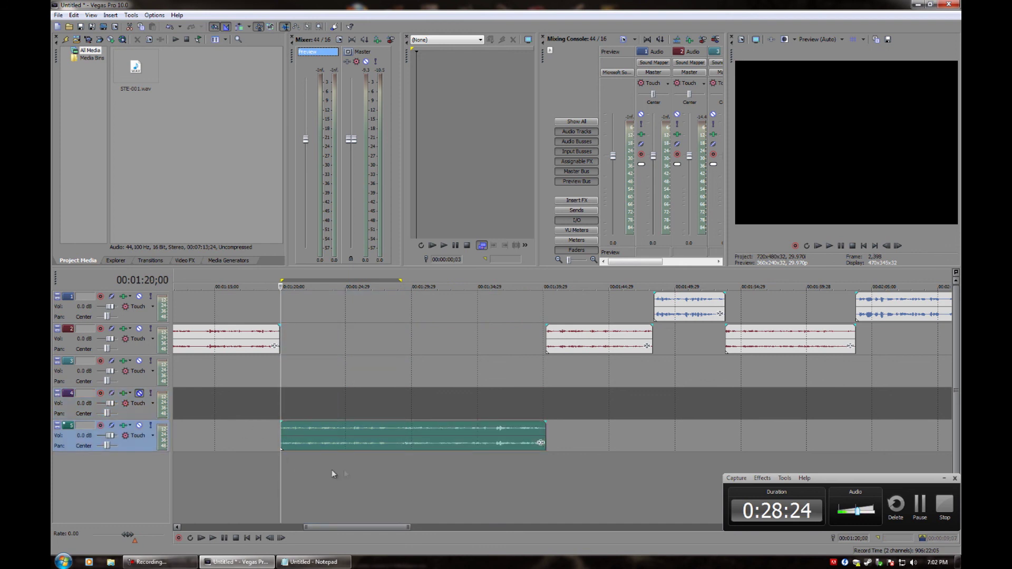
pyautogui.press('space')
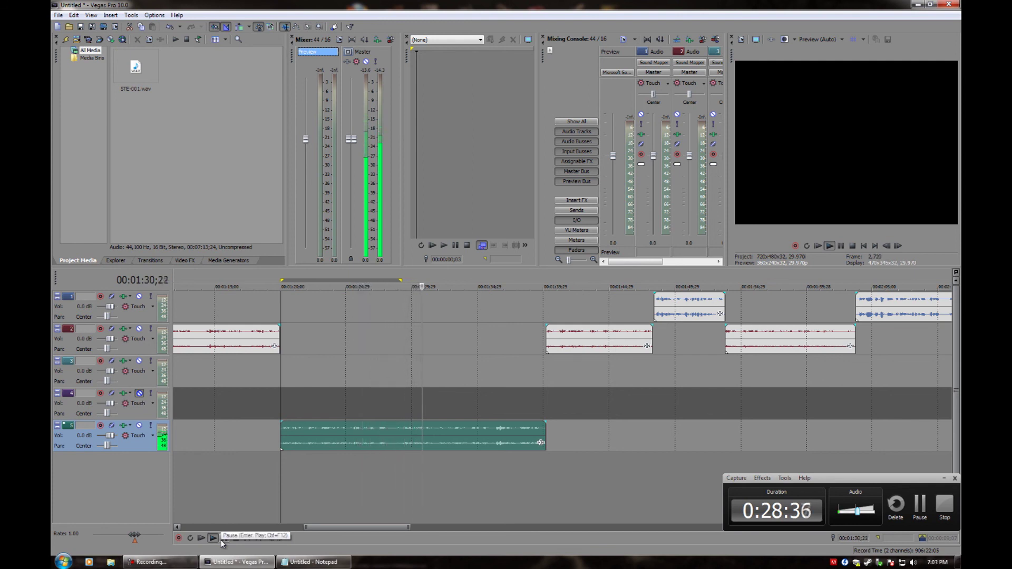
pyautogui.click(222, 538)
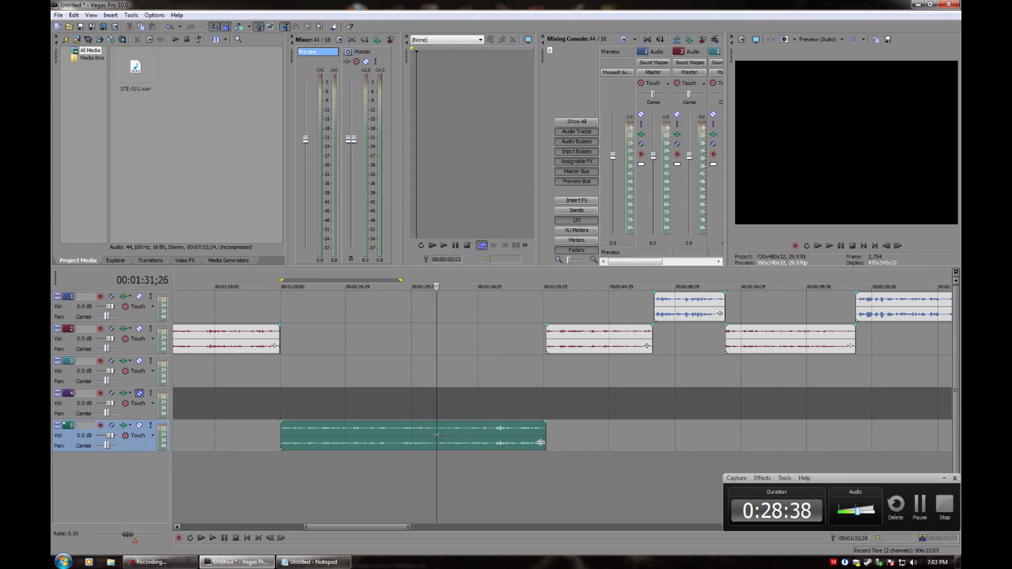
pyautogui.scroll(5, 432, 438)
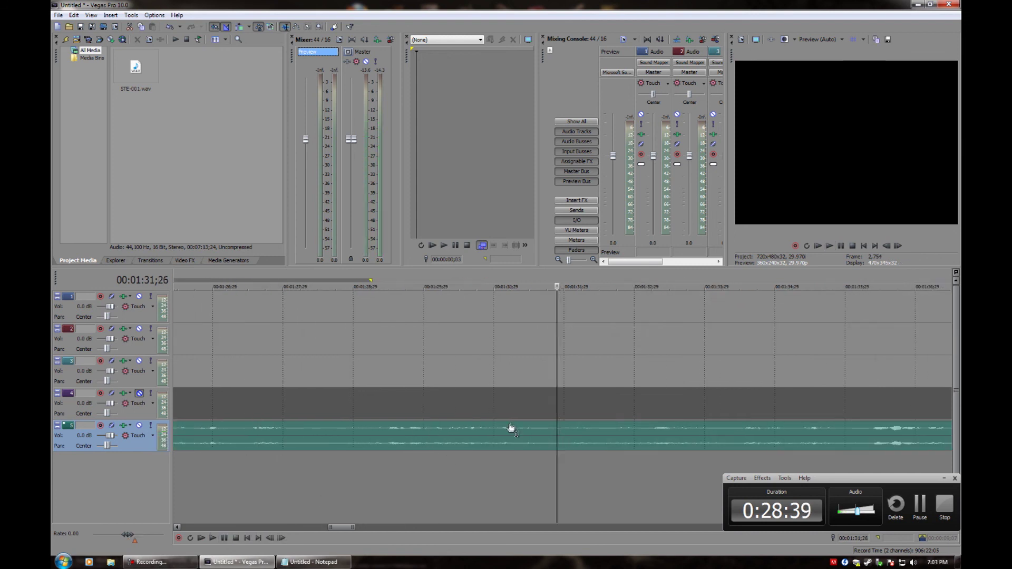
pyautogui.click(556, 435)
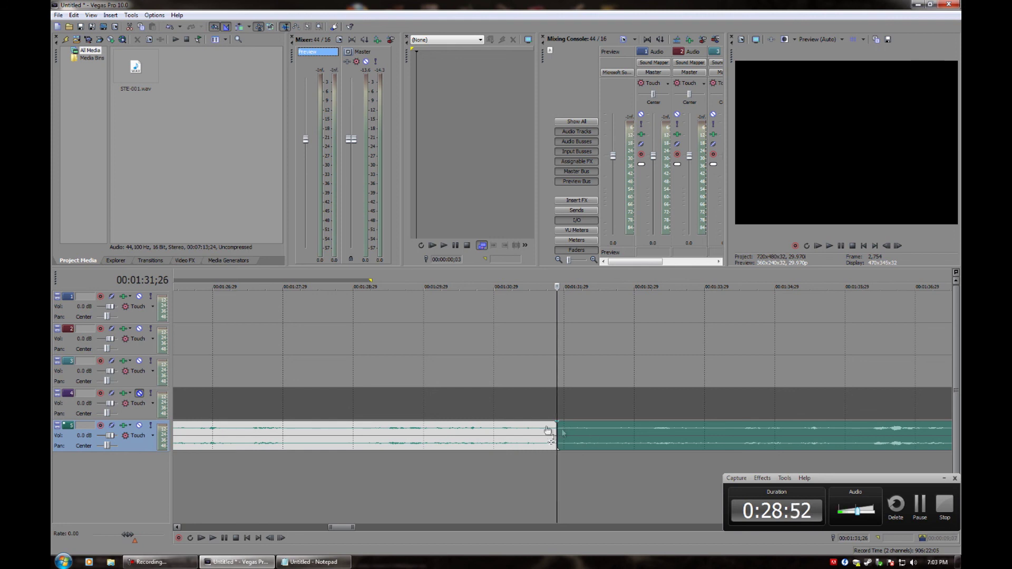
# Play back from the split point between the two pieces on track 5
pyautogui.click(472, 431)
pyautogui.scroll(-3, 513, 445)
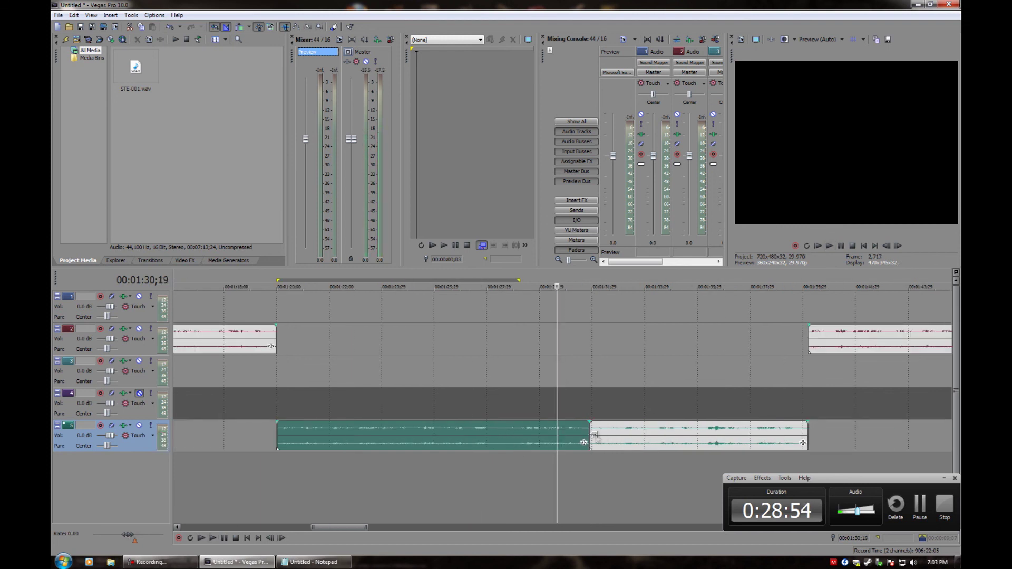
pyautogui.click(589, 434)
pyautogui.press('space')
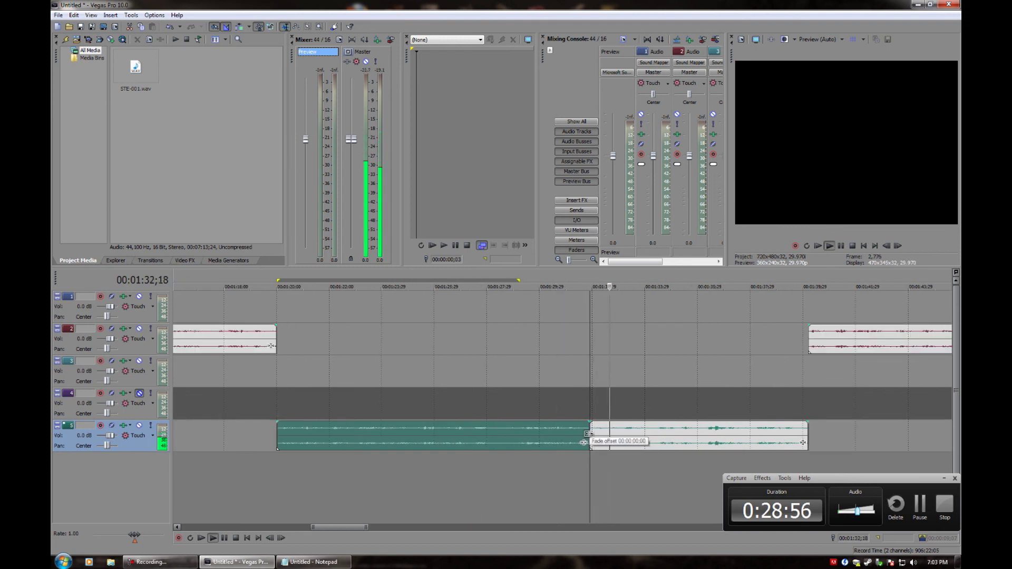
pyautogui.press('space')
# Move the right piece on track 5 later to open a gap after the first piece
pyautogui.keyDown('ctrl'); pyautogui.click(591, 430); pyautogui.keyUp('ctrl')
pyautogui.click(591, 431)
pyautogui.moveTo(591, 431); pyautogui.dragTo(609, 431)
pyautogui.press('space')
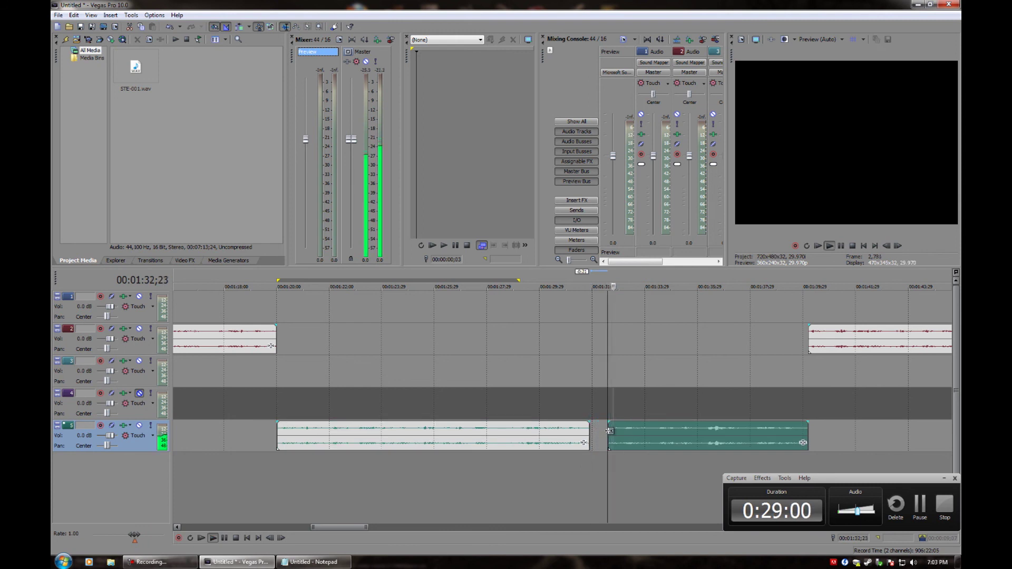
pyautogui.press('space')
pyautogui.moveTo(609, 431); pyautogui.dragTo(618, 431)
pyautogui.press('space')
pyautogui.press('space')
pyautogui.press('space')
pyautogui.press('space')
# Extend the right piece's start earlier to narrow the gap, placing the playhead at 1:32;15
pyautogui.click(612, 440)
pyautogui.scroll(5, 611, 448)
pyautogui.scroll(-2, 605, 446)
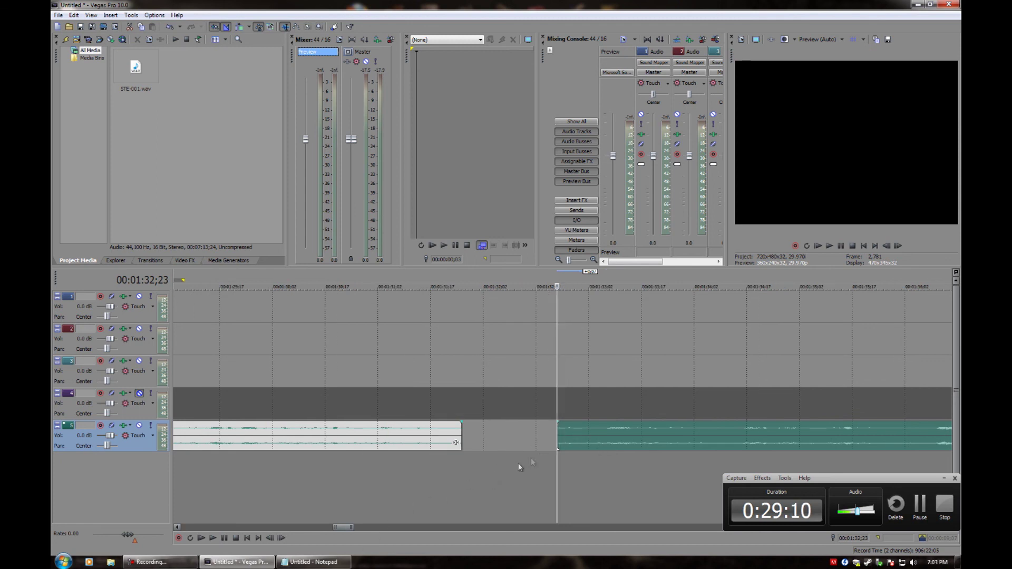
pyautogui.moveTo(557, 359); pyautogui.dragTo(564, 364)
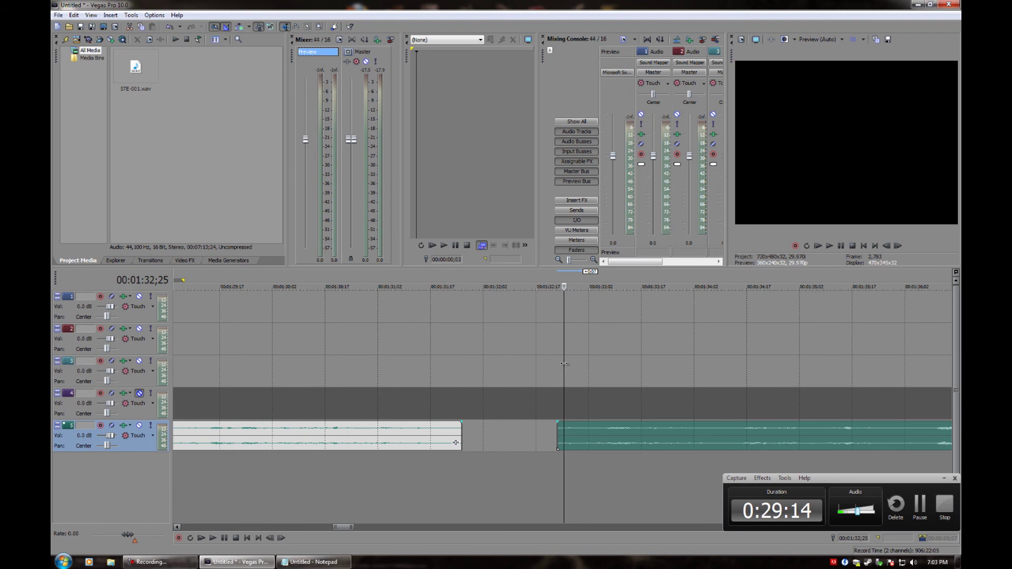
pyautogui.scroll(1, 555, 415)
pyautogui.moveTo(548, 424); pyautogui.dragTo(516, 424)
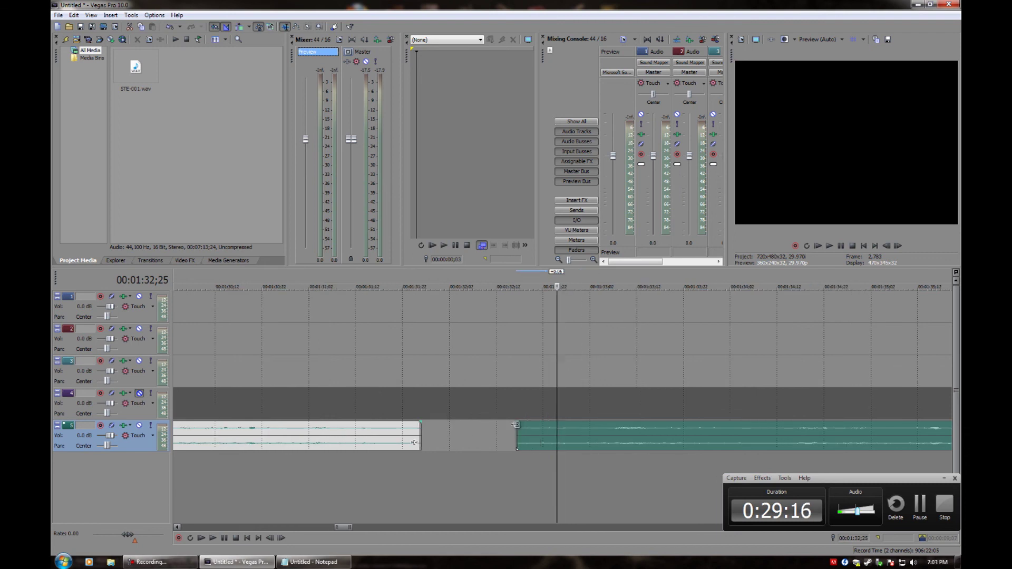
pyautogui.click(510, 391)
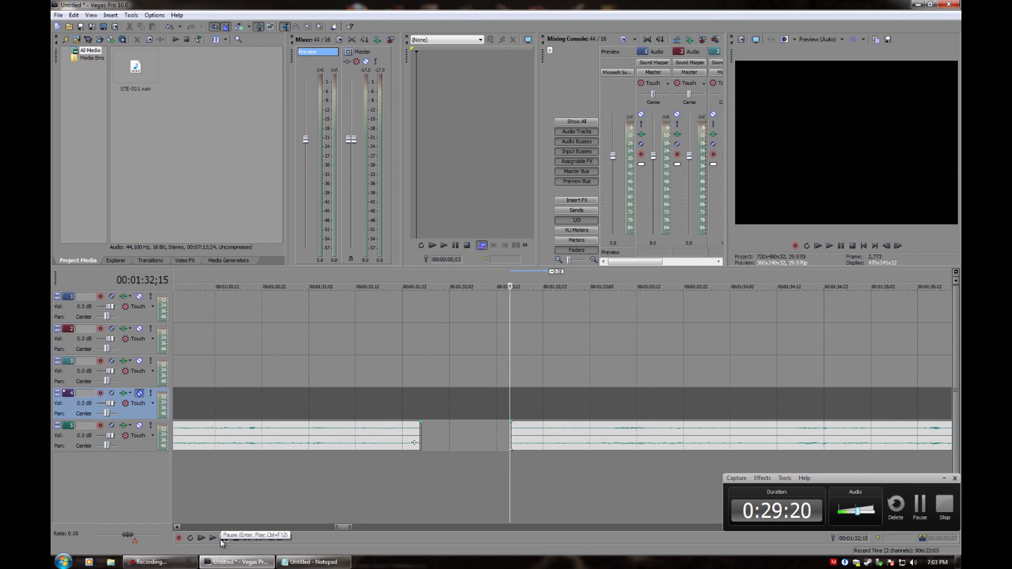
# Play back across the gap and return the playhead to 1:32;15
pyautogui.click(221, 539)
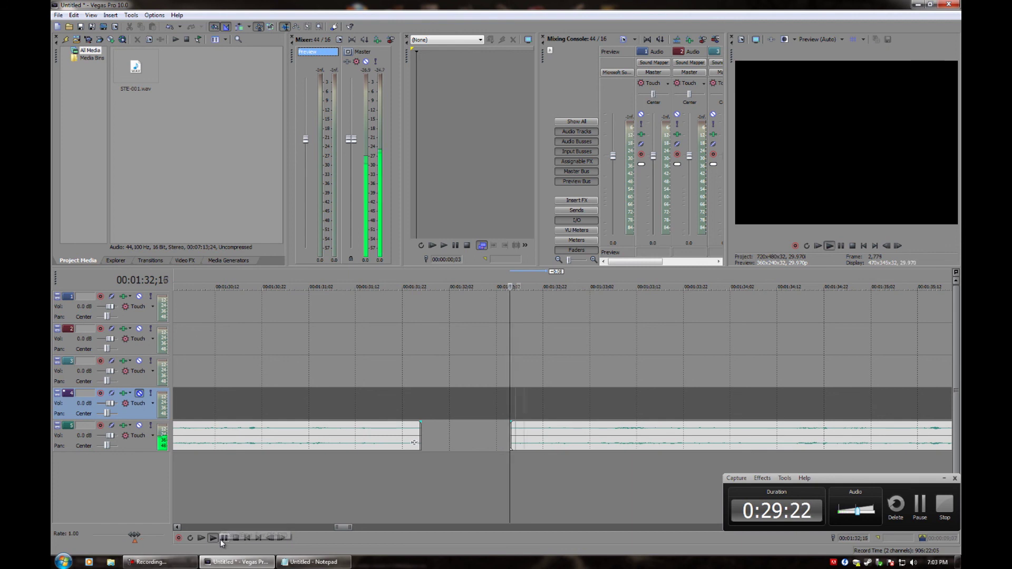
pyautogui.click(220, 539)
pyautogui.click(505, 438)
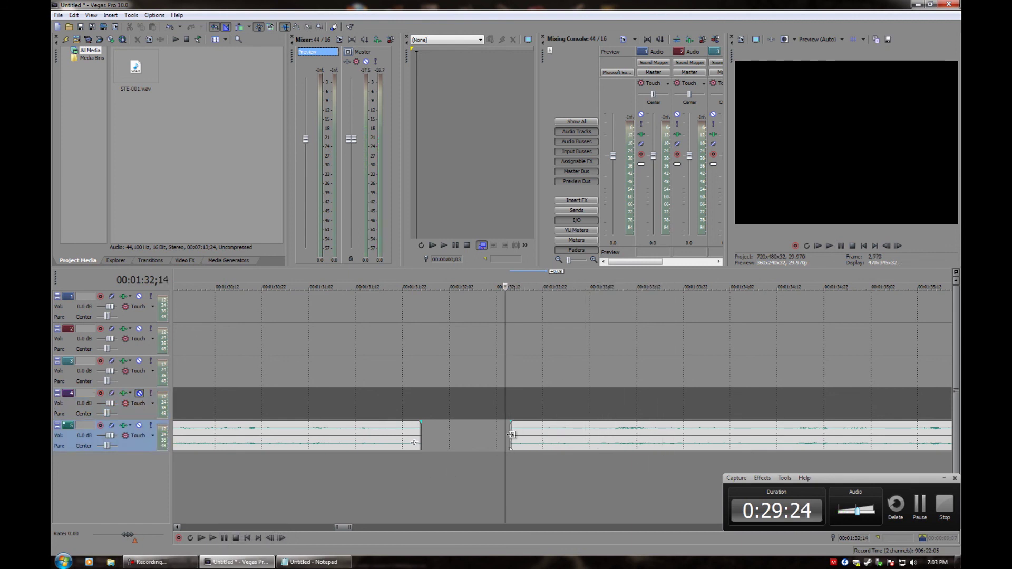
pyautogui.scroll(3, 568, 468)
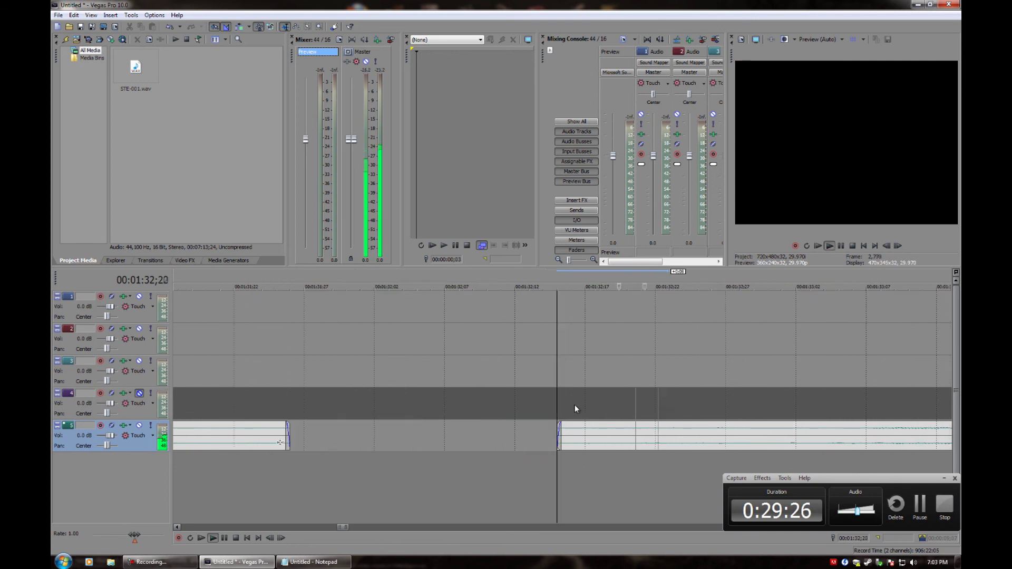